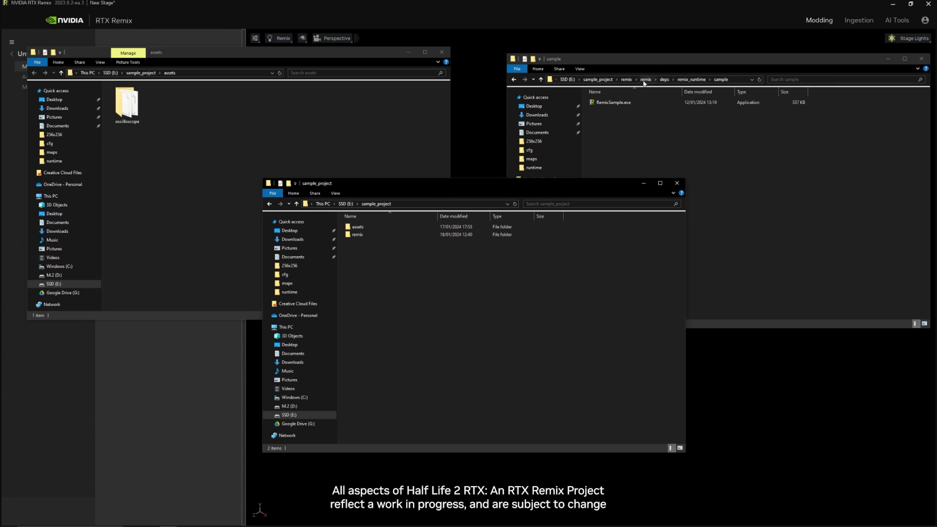
# Browse from the inner remix folder through deps and remix_runtime to the sample folder.
pyautogui.click(626, 80)
pyautogui.moveTo(666, 61); pyautogui.dragTo(409, 104)
pyautogui.doubleClick(457, 150)
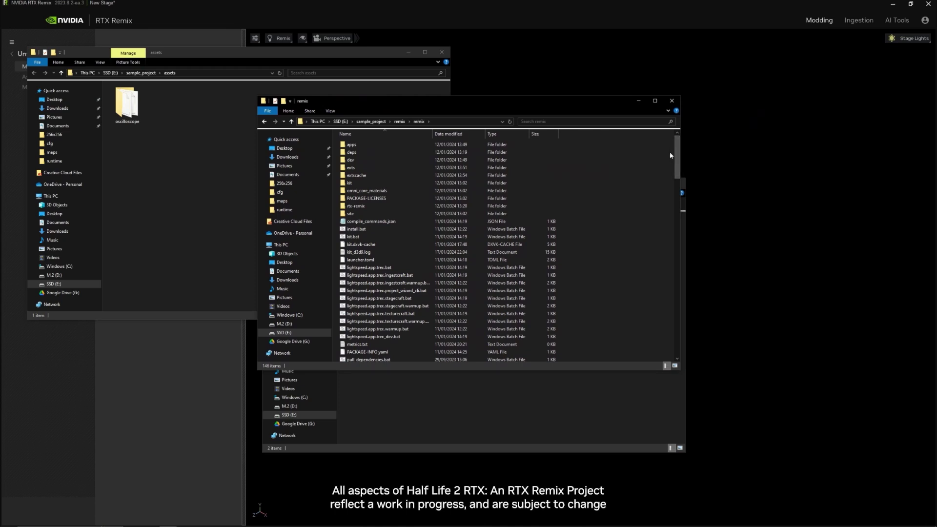
pyautogui.moveTo(496, 106)
pyautogui.mouseDown()
pyautogui.moveTo(511, 101)
pyautogui.moveTo(502, 101)
pyautogui.mouseUp()
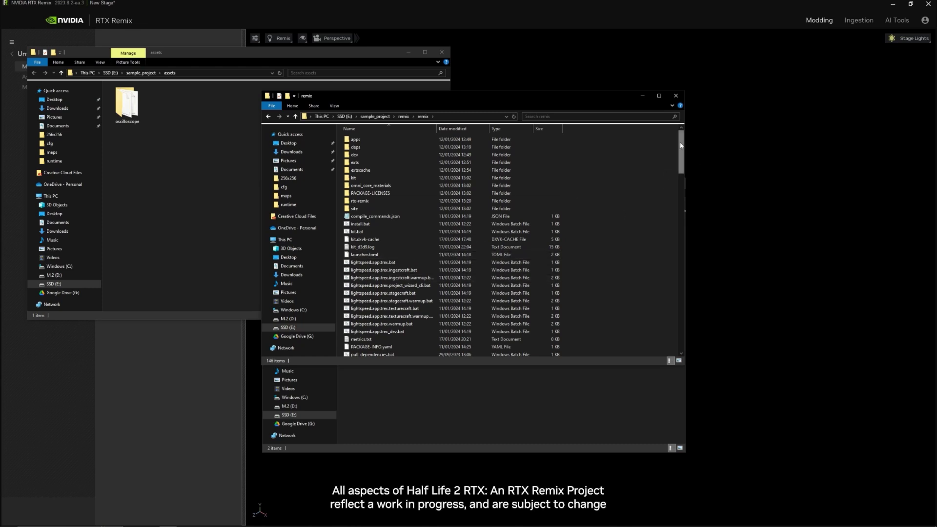
pyautogui.moveTo(683, 145)
pyautogui.mouseDown()
pyautogui.moveTo(684, 163)
pyautogui.moveTo(685, 140)
pyautogui.mouseUp()
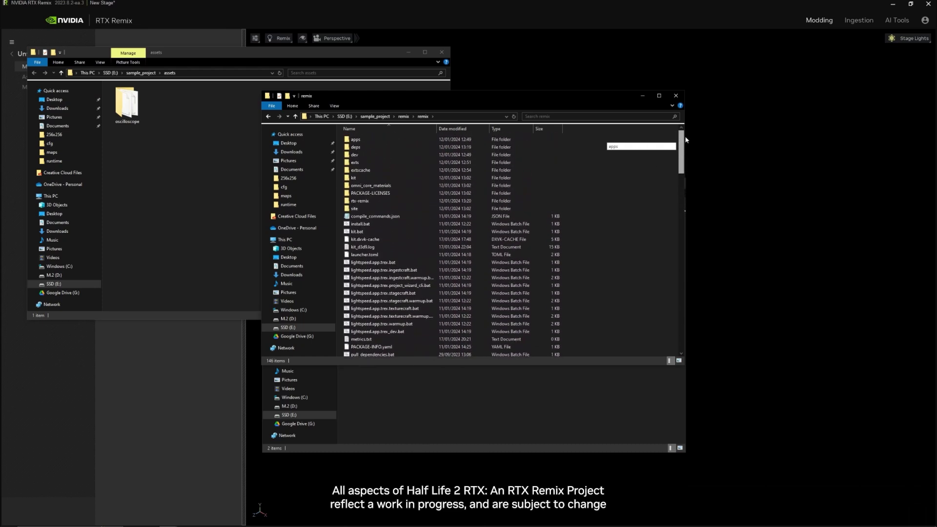
pyautogui.doubleClick(365, 145)
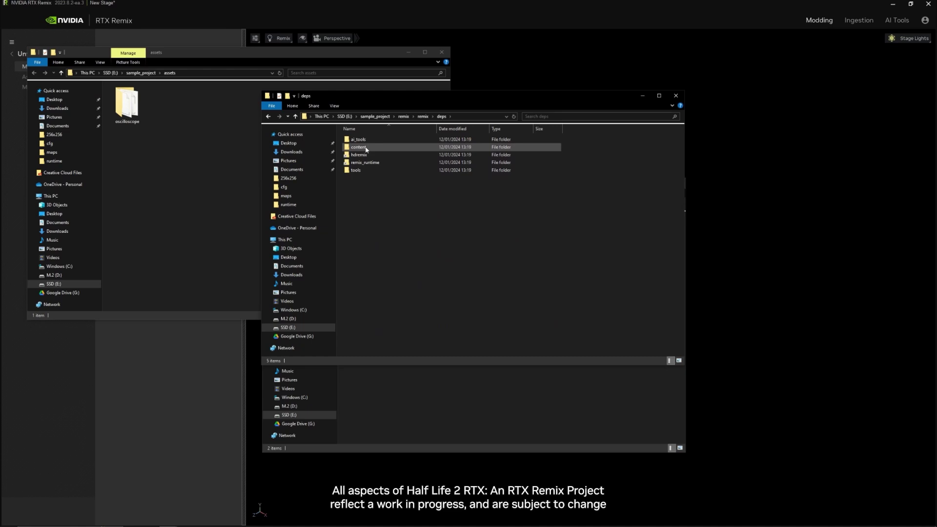
pyautogui.doubleClick(377, 164)
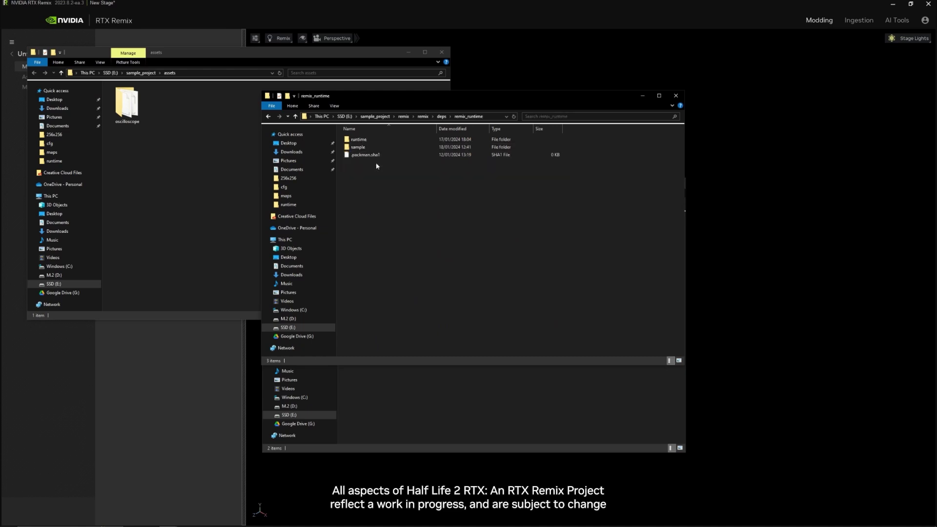
pyautogui.doubleClick(377, 146)
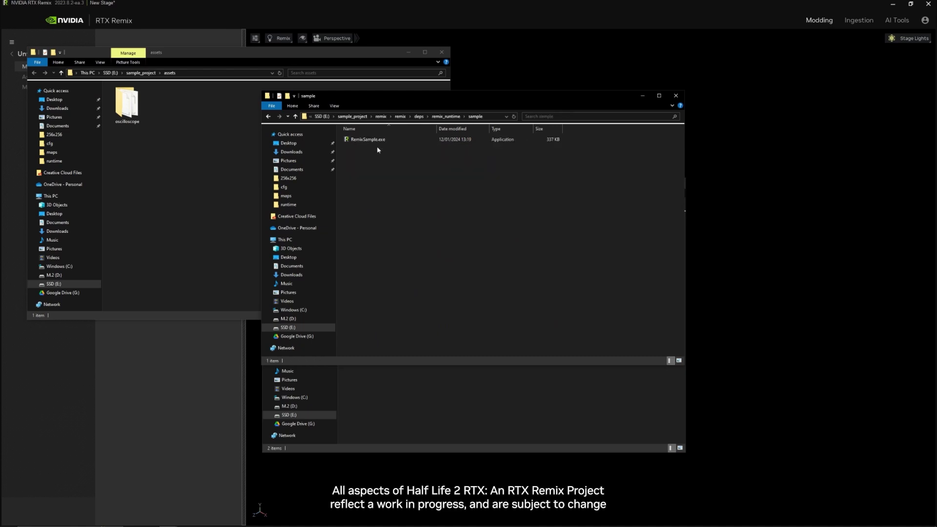
pyautogui.moveTo(407, 101); pyautogui.dragTo(551, 106)
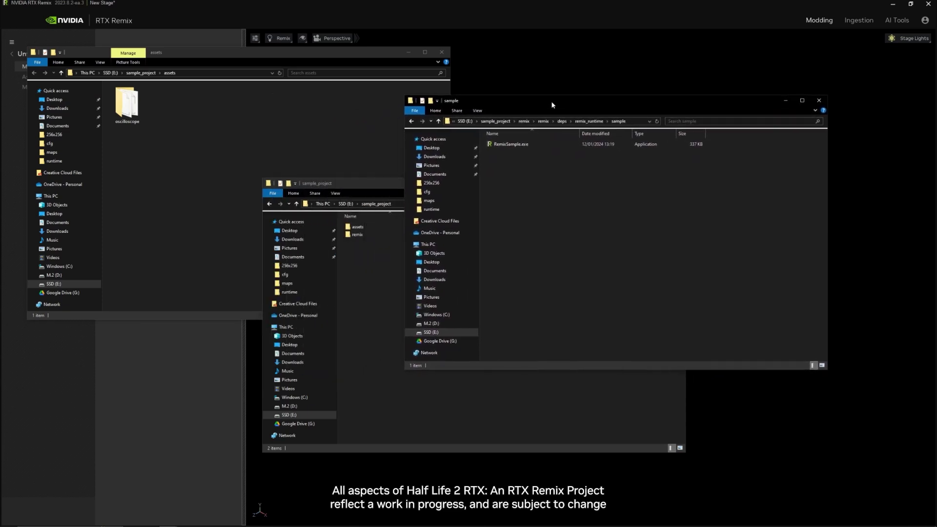
# Run RemixSample.exe to view the original scene without the Remix runtime, and close it.
pyautogui.doubleClick(506, 143)
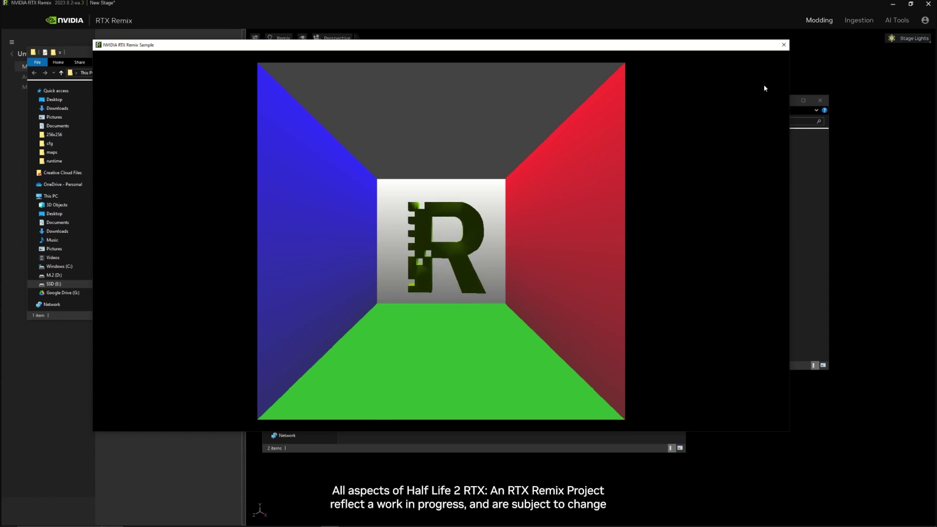
pyautogui.click(784, 45)
pyautogui.moveTo(579, 106); pyautogui.dragTo(551, 101)
pyautogui.click(544, 249)
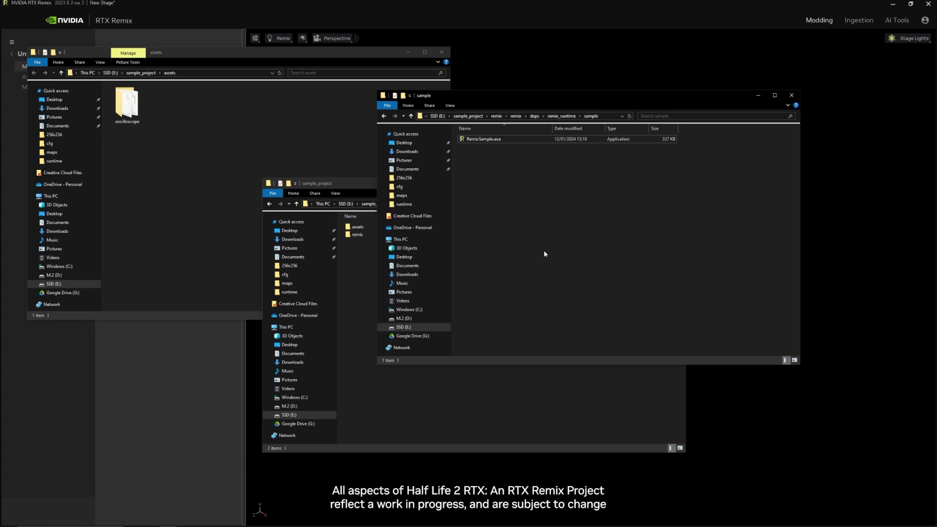
# Copy the .trex folder, d3d9.dll, LICENSE.txt and NvRemixLauncher32.exe from the runtime folder into the sample folder.
pyautogui.click(556, 117)
pyautogui.doubleClick(471, 139)
pyautogui.moveTo(616, 258); pyautogui.dragTo(462, 137)
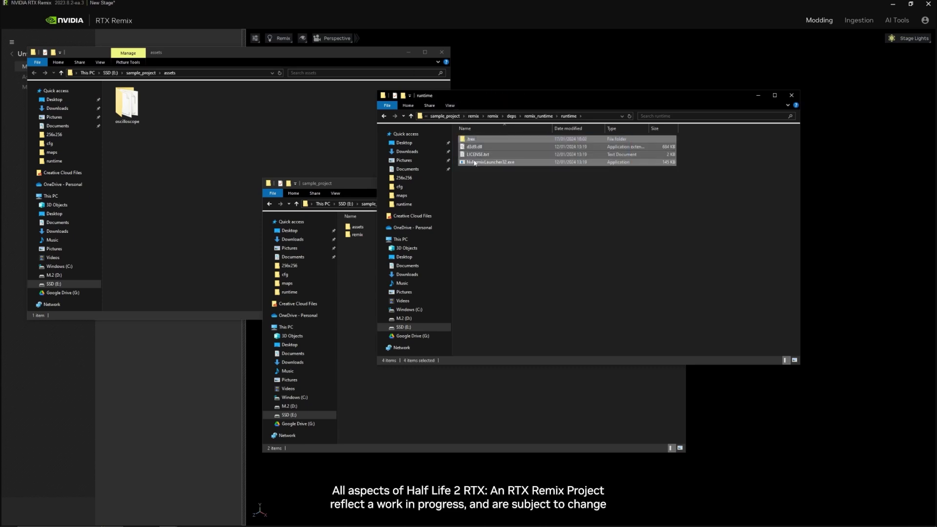
pyautogui.click(538, 116)
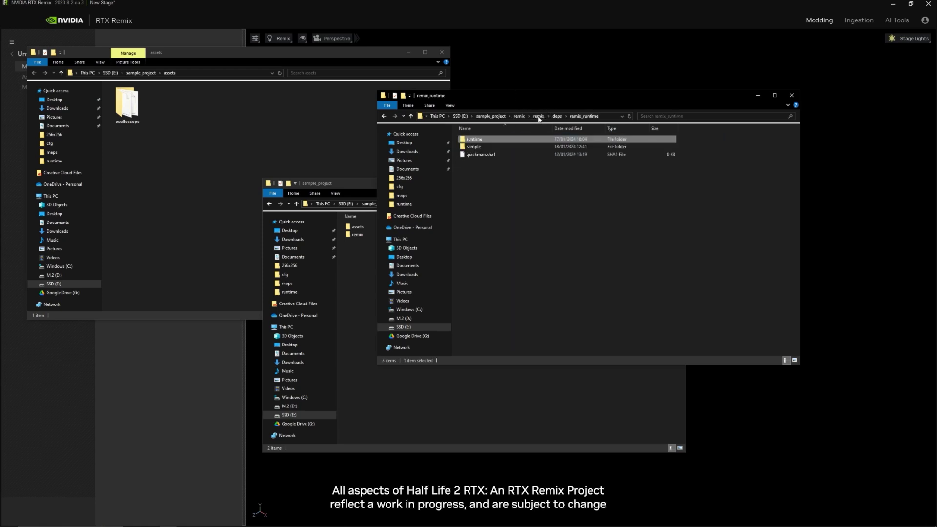
pyautogui.doubleClick(484, 140)
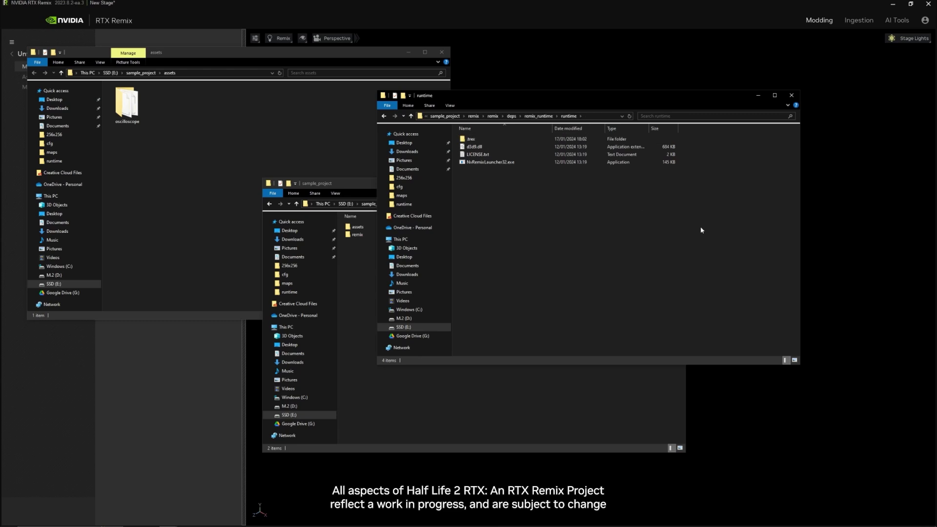
pyautogui.click(539, 118)
pyautogui.doubleClick(483, 147)
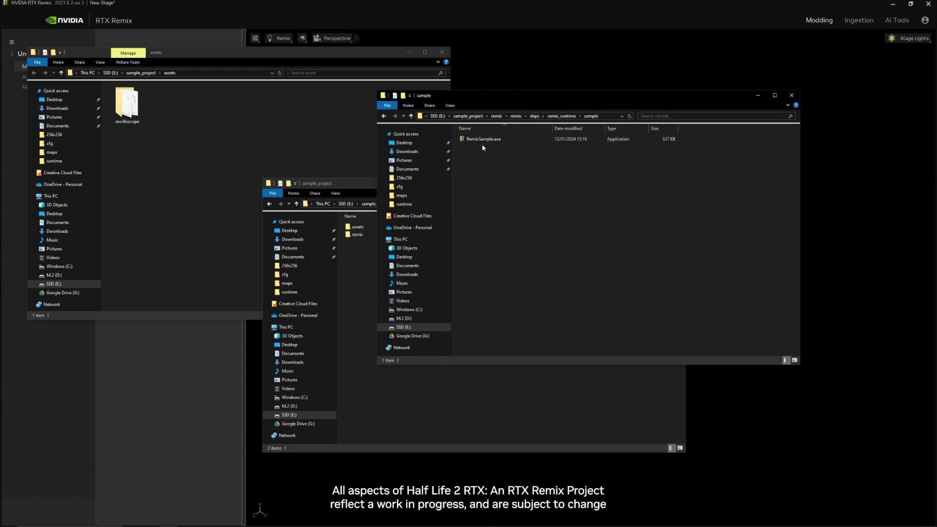
pyautogui.hotkey('ctrl', 'v')
pyautogui.click(510, 178)
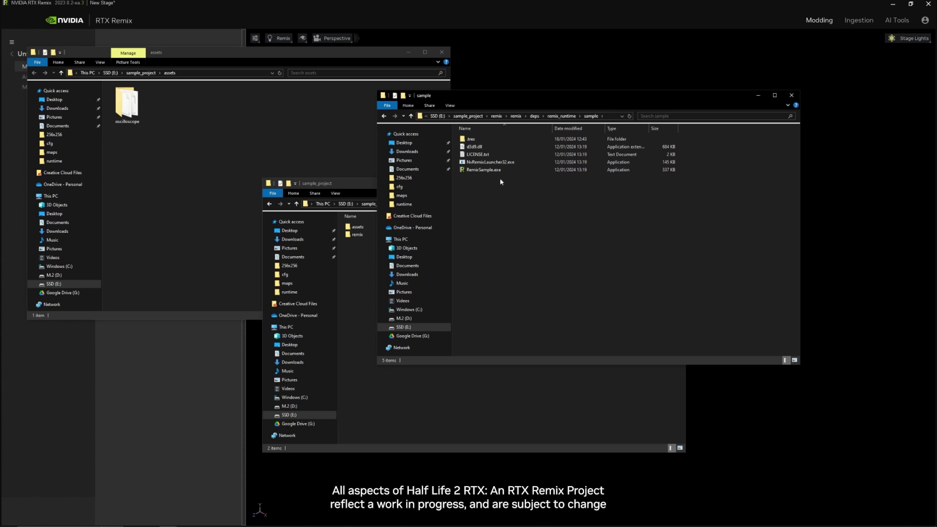
# Launch RemixSample.exe from the sample folder with the Remix runtime files in place.
pyautogui.click(488, 169)
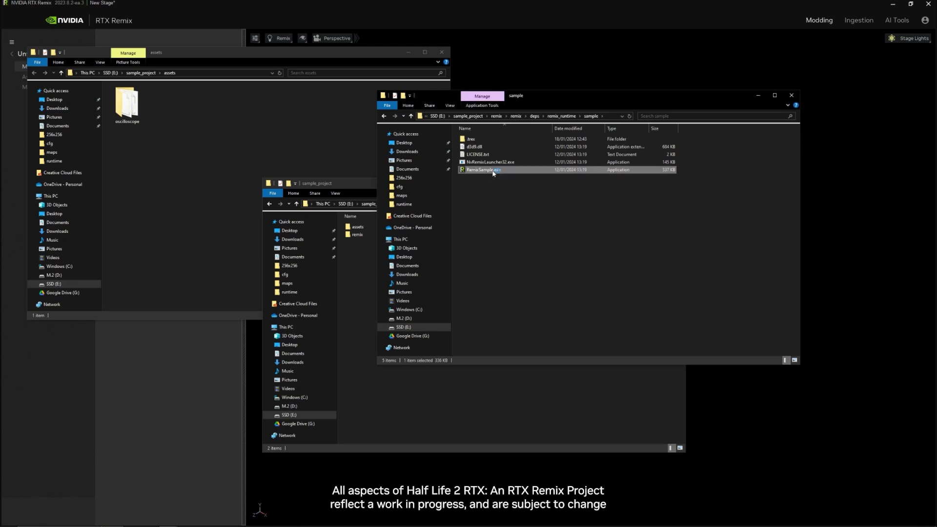
pyautogui.doubleClick(493, 170)
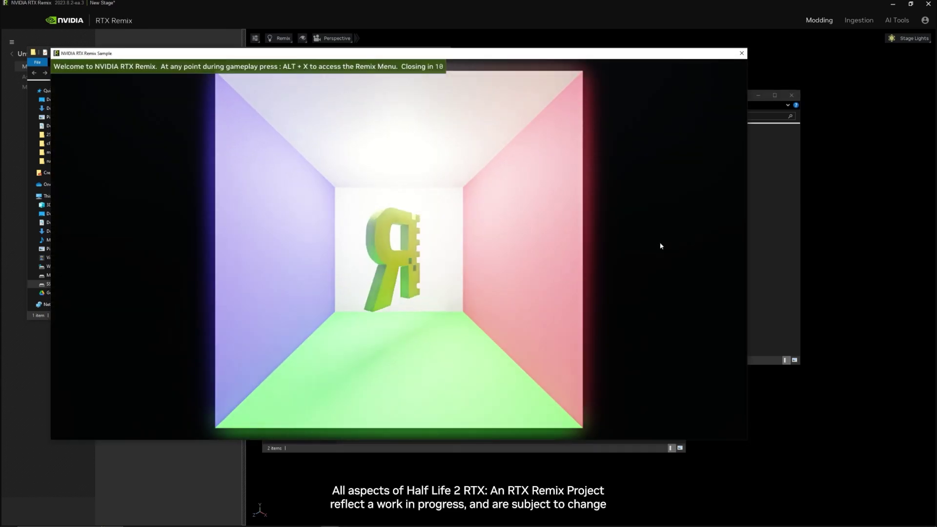
pyautogui.moveTo(395, 54); pyautogui.dragTo(444, 55)
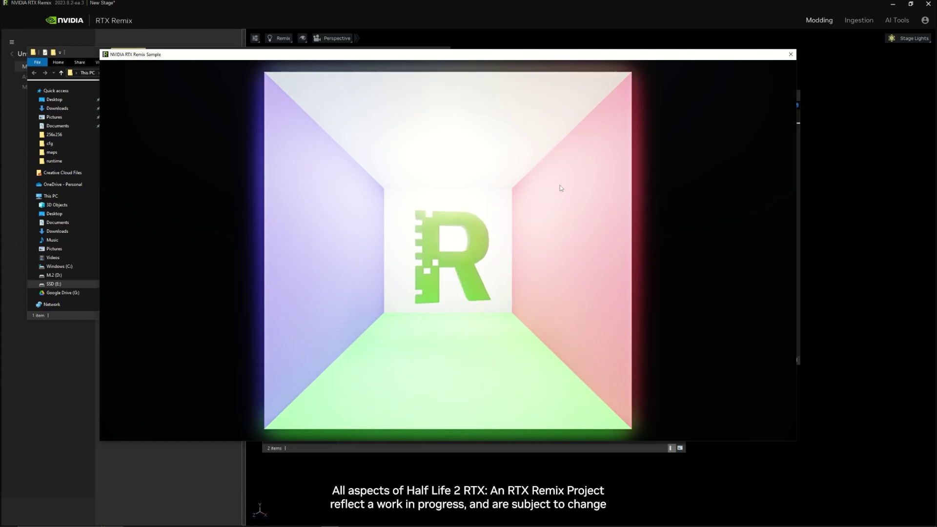
# Open the Remix developer settings during the sample, collapse the Debug section and enable Always Developer Menu.
pyautogui.hotkey('alt', 'x')
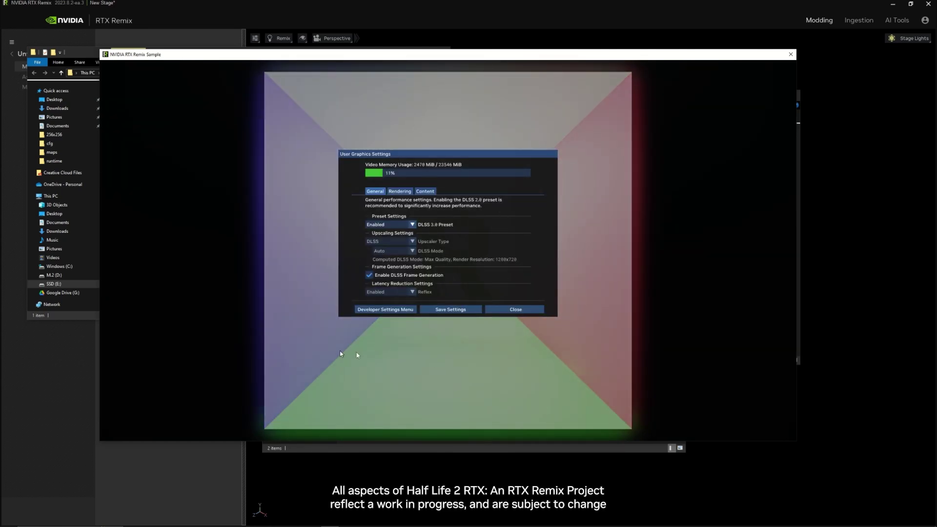
pyautogui.click(367, 311)
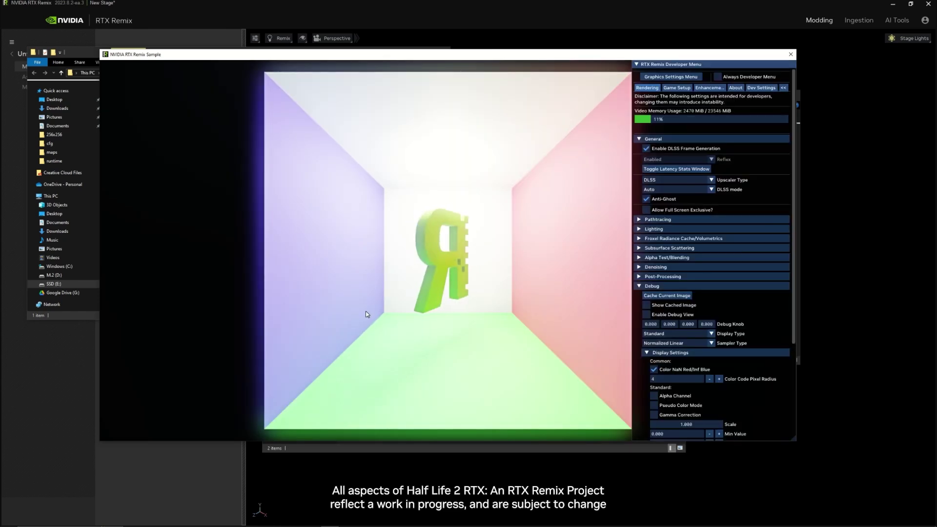
pyautogui.click(676, 286)
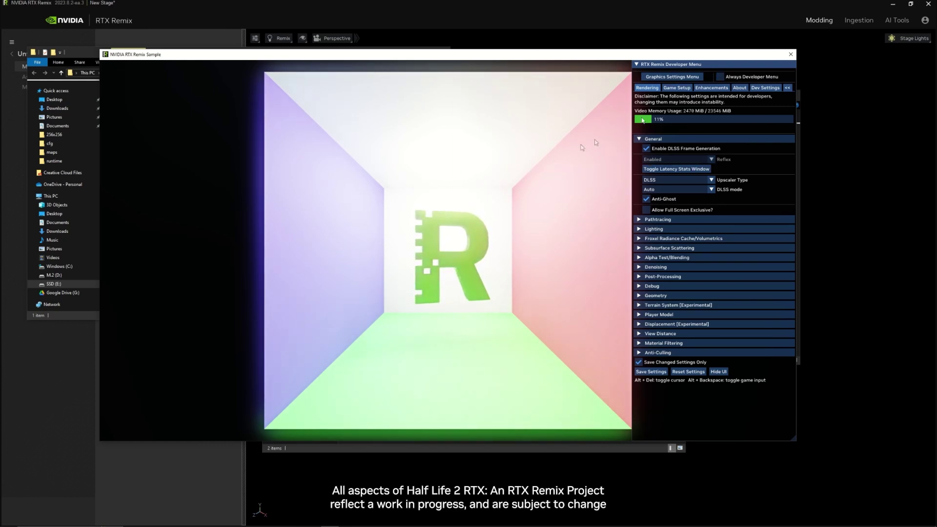
pyautogui.click(725, 77)
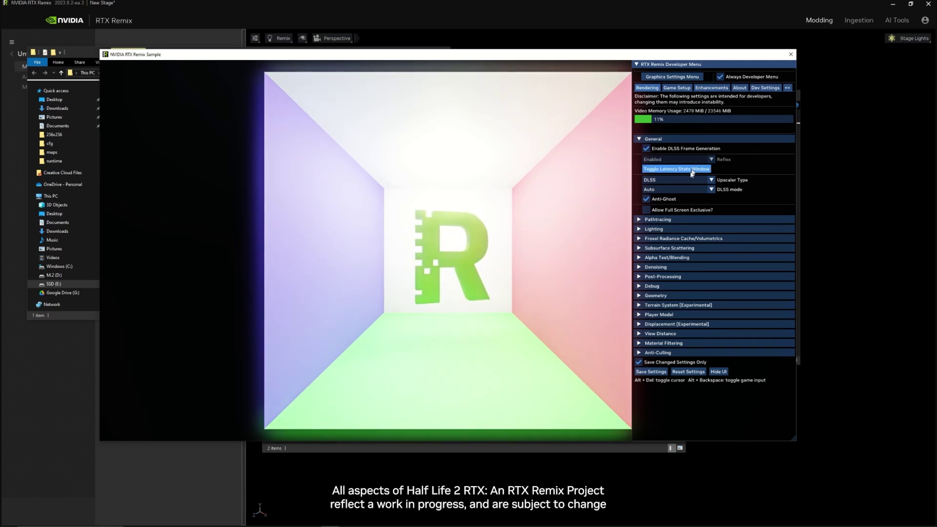
# Name the USD scene capture sample_capture.usd in the Enhancements settings and capture the scene.
pyautogui.click(712, 88)
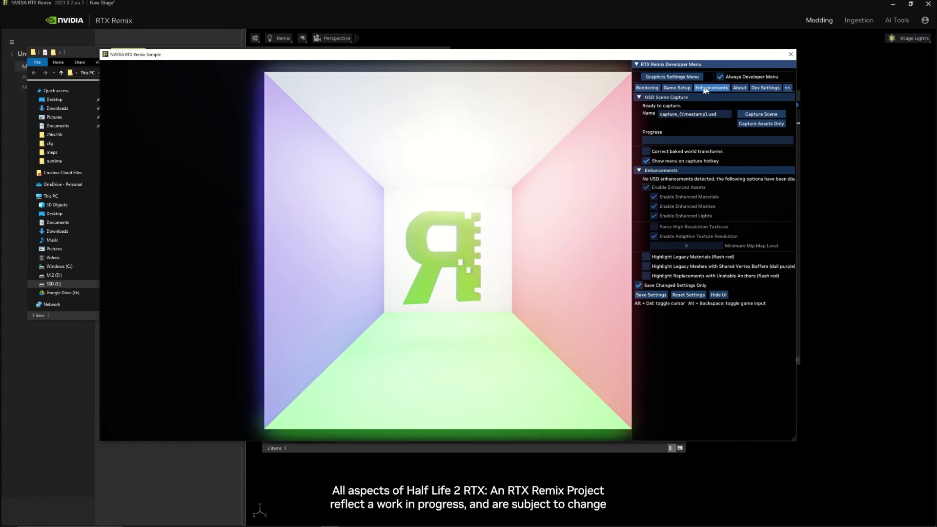
pyautogui.click(647, 88)
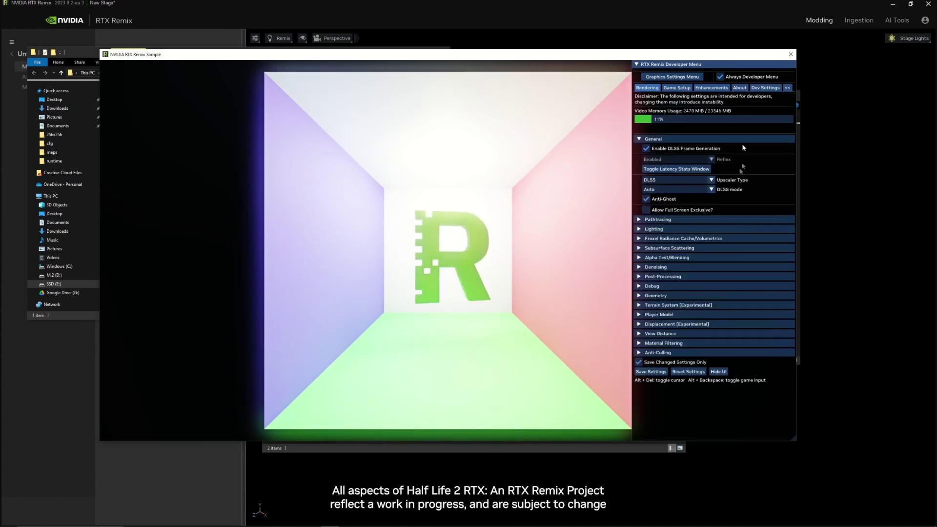
pyautogui.click(712, 88)
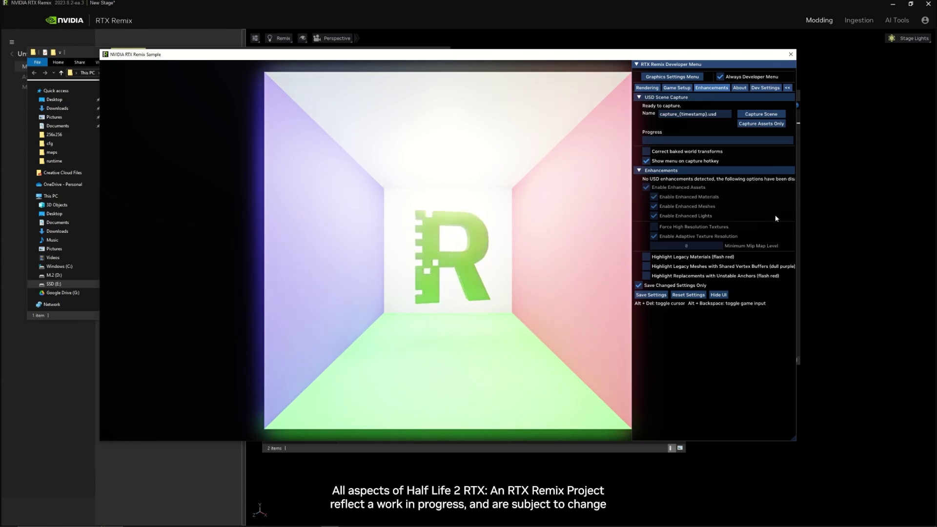
pyautogui.doubleClick(707, 116)
pyautogui.press('BackSpace')
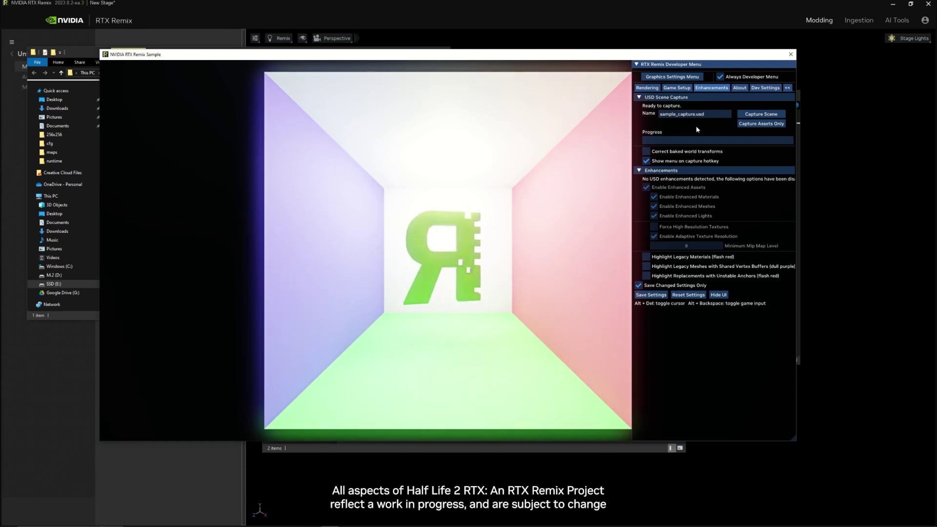
pyautogui.click(750, 114)
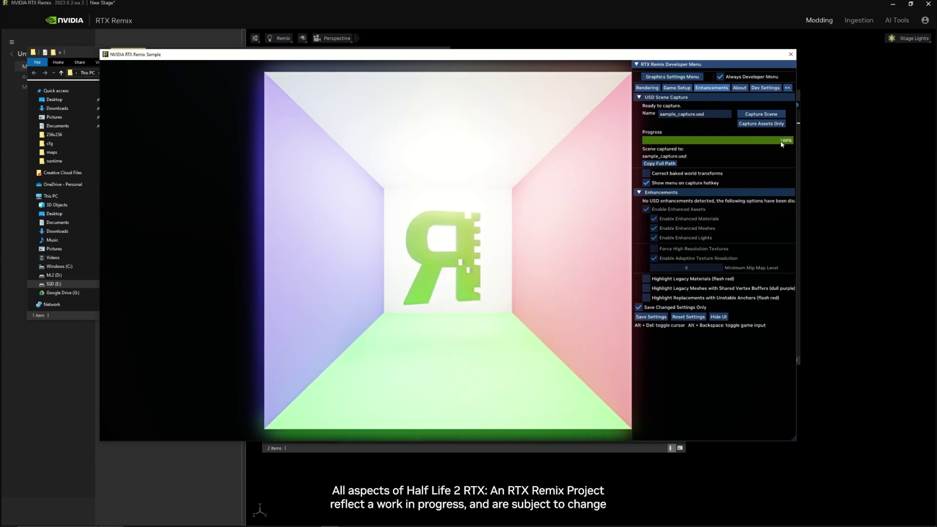
# Hide the developer menu and close the RTX Remix Sample.
pyautogui.click(718, 318)
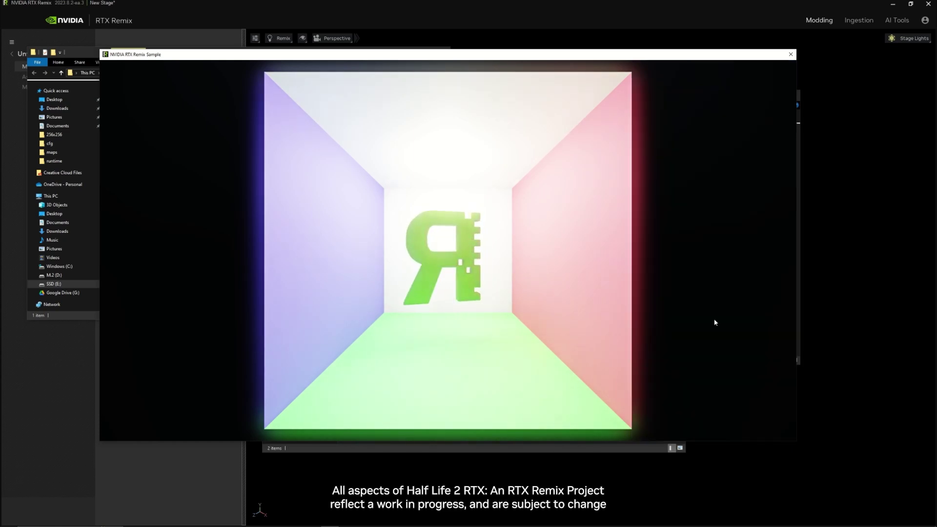
pyautogui.click(790, 55)
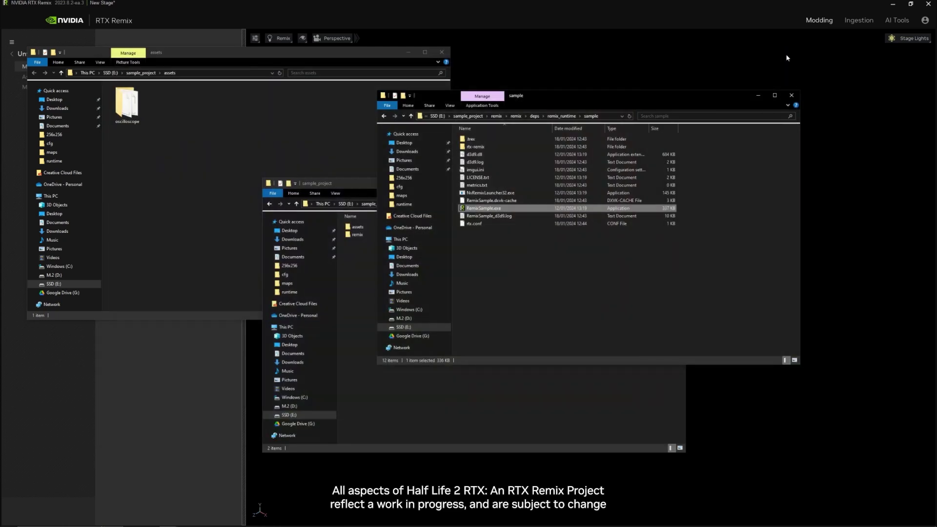
pyautogui.click(652, 275)
pyautogui.moveTo(514, 96); pyautogui.dragTo(620, 59)
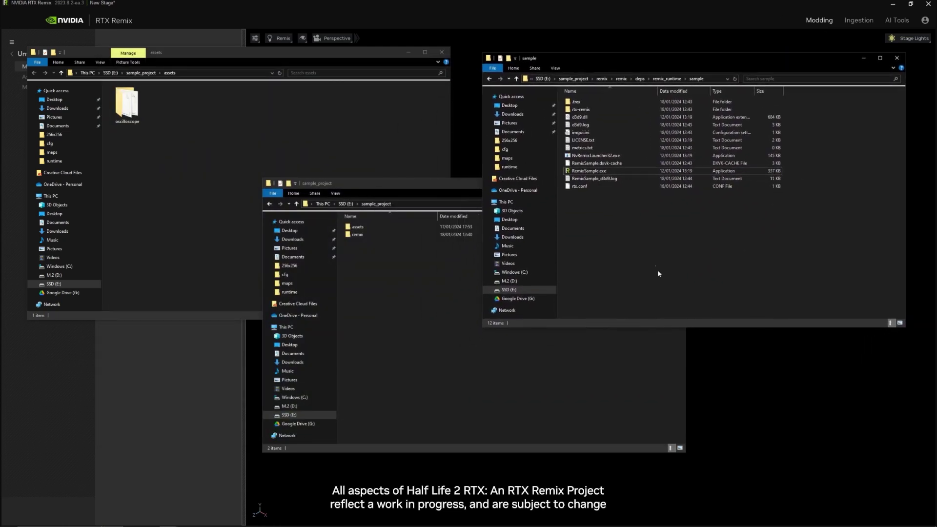
# Open the captures folder inside the sample's rtx-remix folder and select sample_capture.usd.
pyautogui.doubleClick(609, 110)
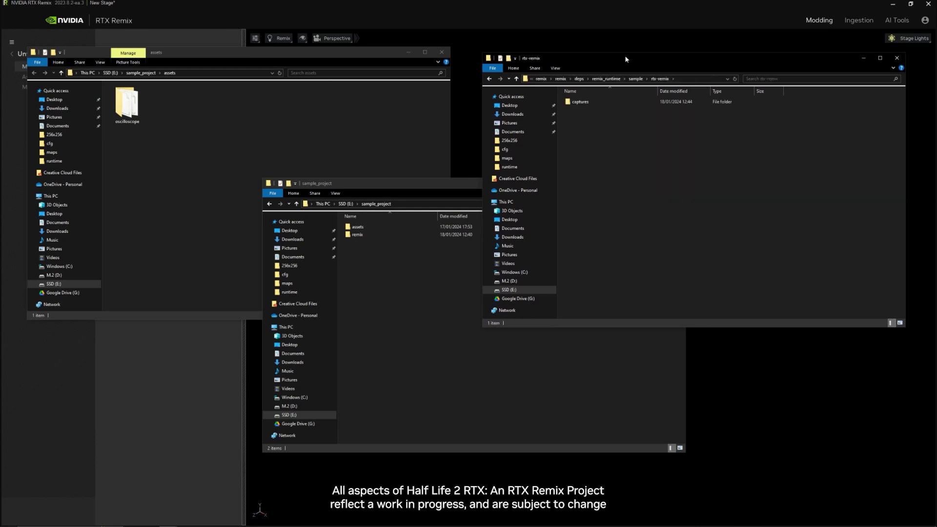
pyautogui.moveTo(625, 58); pyautogui.dragTo(622, 60)
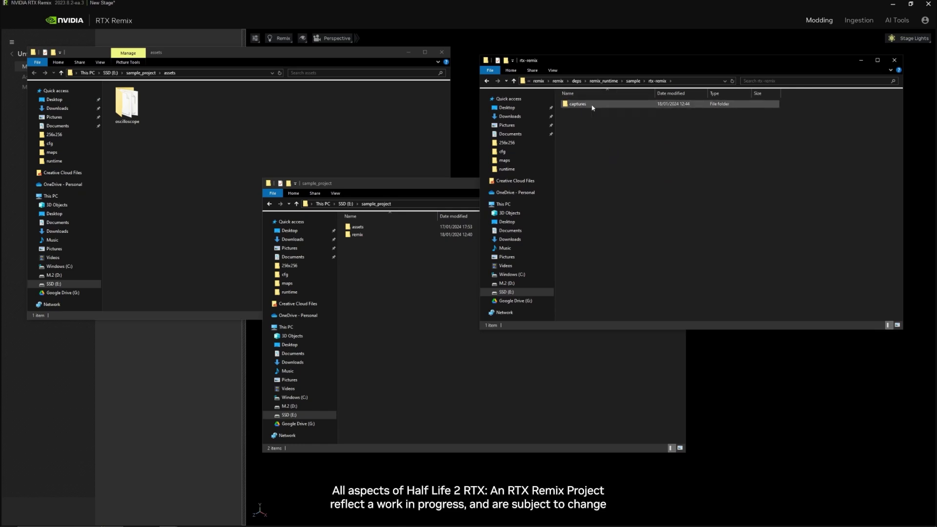
pyautogui.doubleClick(613, 108)
pyautogui.click(601, 158)
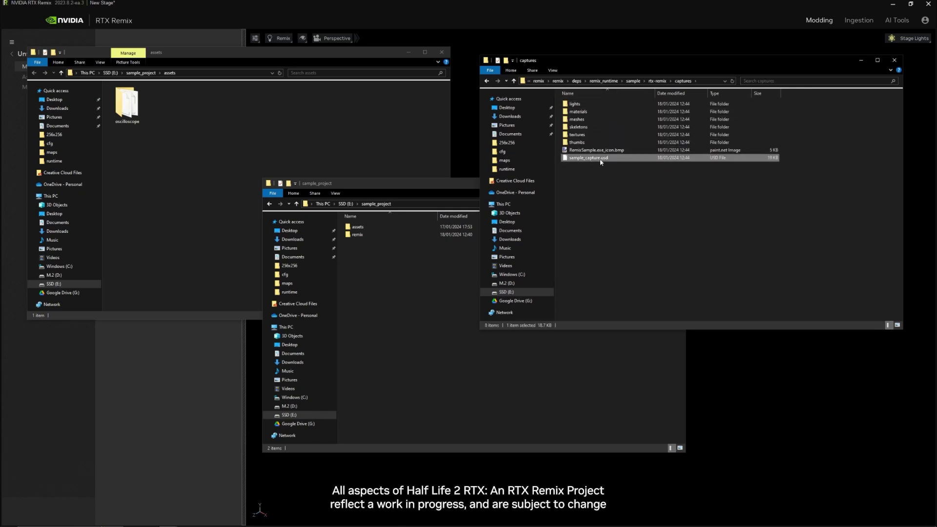
pyautogui.moveTo(605, 71); pyautogui.dragTo(437, 70)
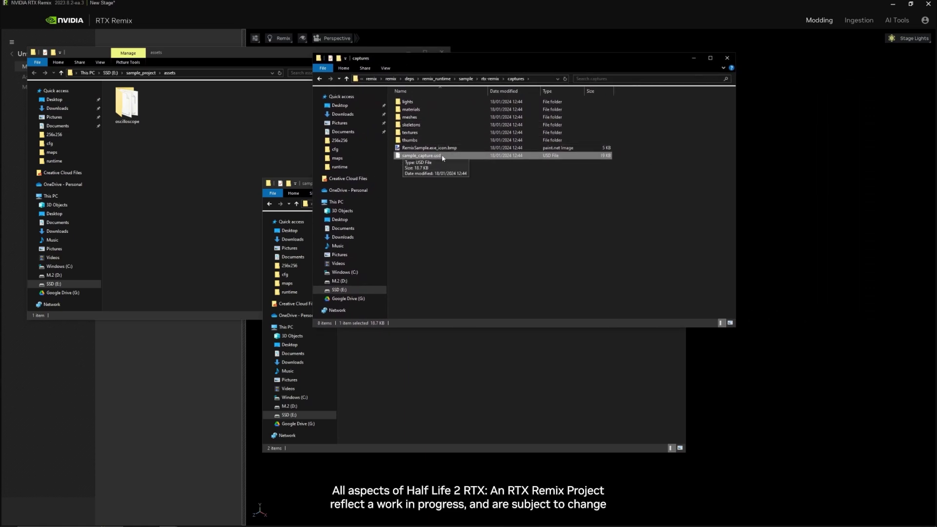
# Examine the files in the lights and materials subfolders of the captures folder.
pyautogui.doubleClick(408, 102)
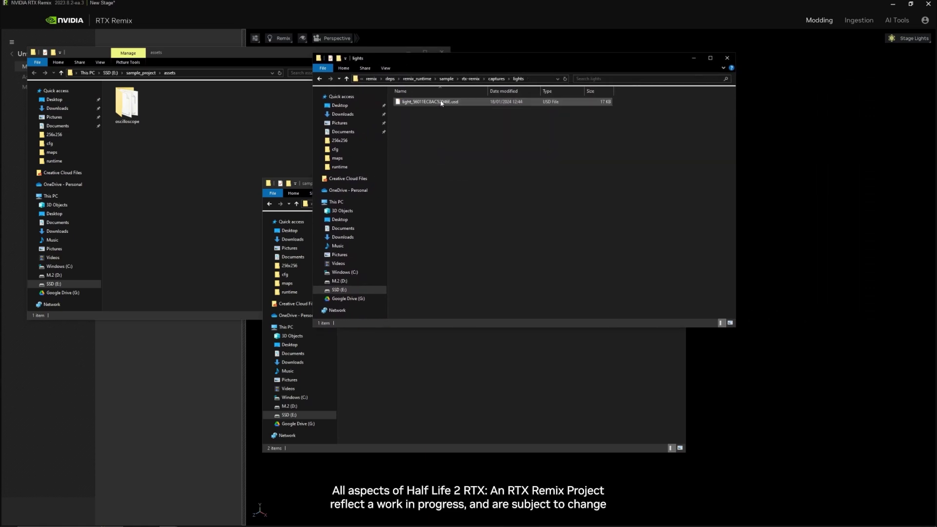
pyautogui.click(497, 79)
pyautogui.doubleClick(464, 109)
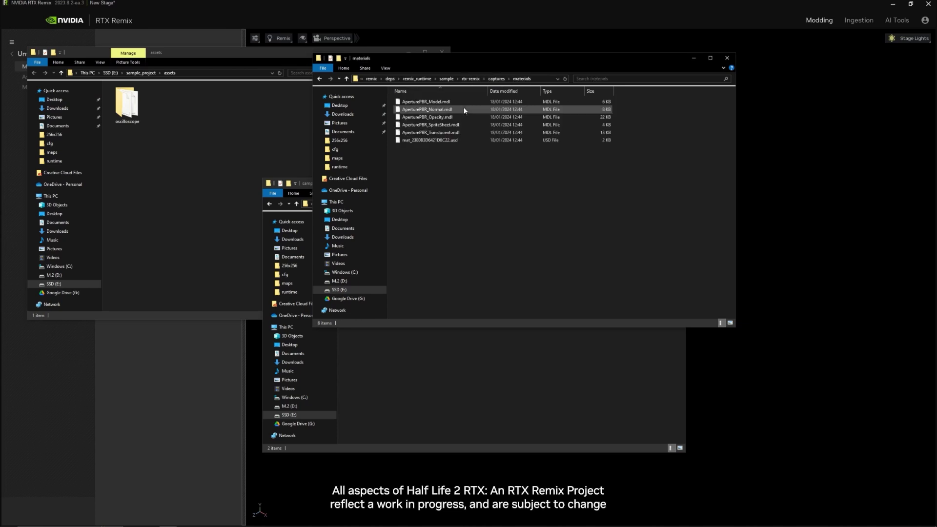
# Examine the contents of the textures, thumbs, meshes and skeletons subfolders in the captures folder.
pyautogui.click(497, 79)
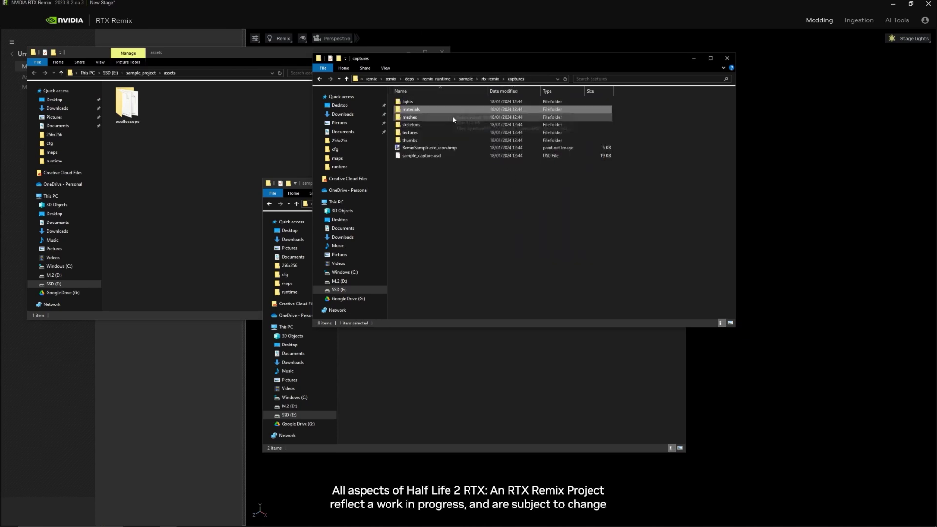
pyautogui.doubleClick(449, 133)
pyautogui.click(490, 79)
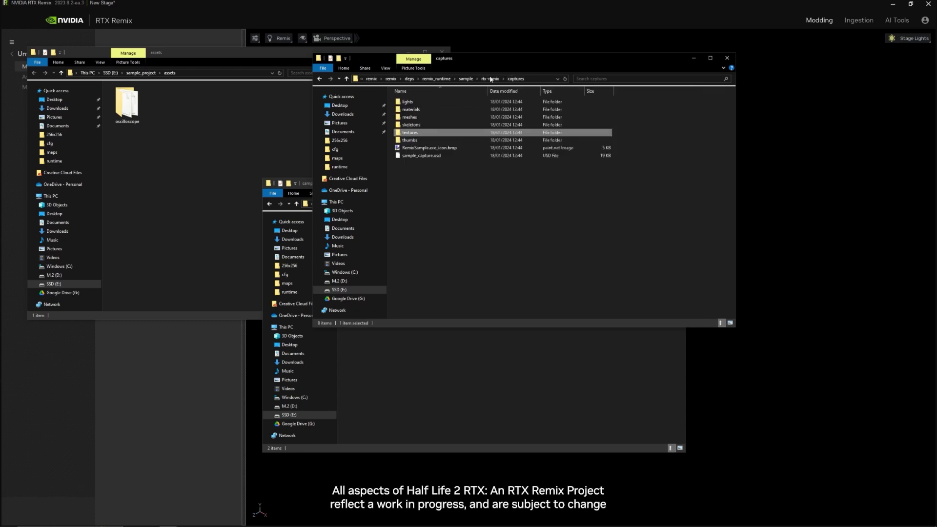
pyautogui.doubleClick(450, 140)
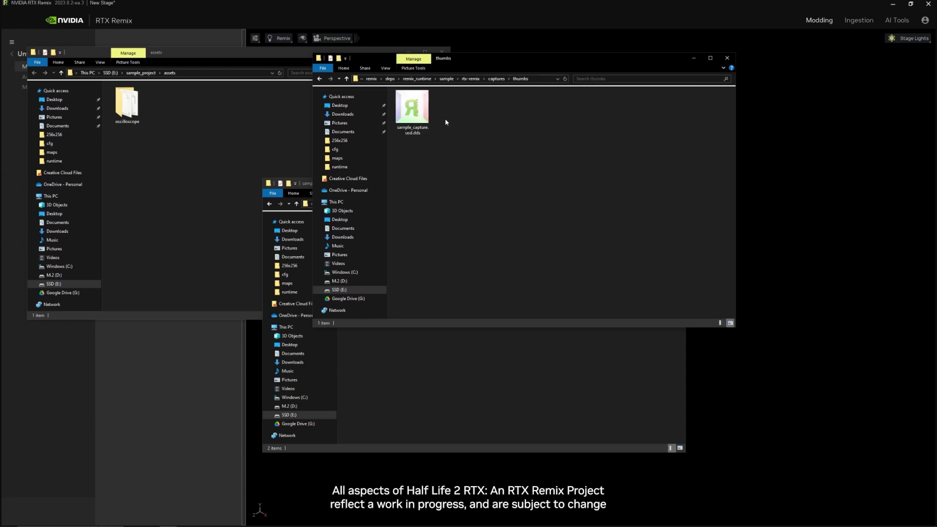
pyautogui.click(496, 78)
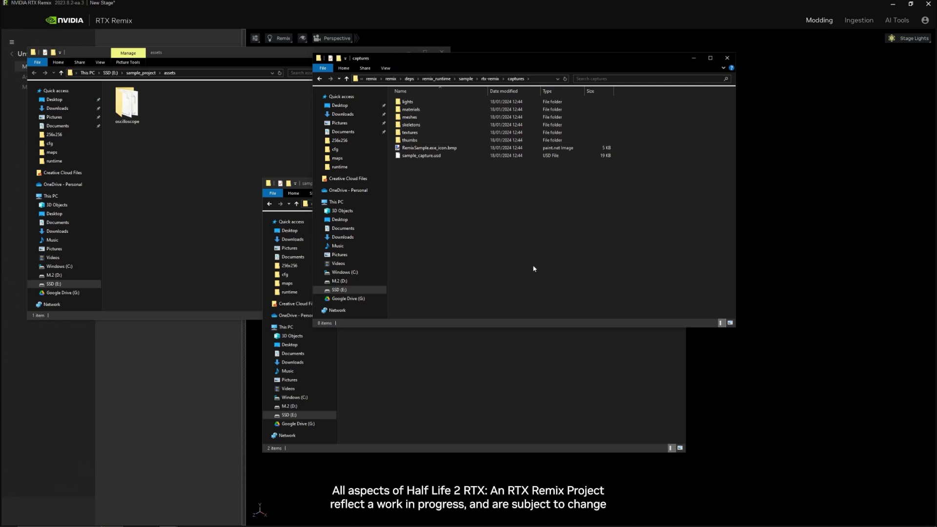
pyautogui.doubleClick(449, 117)
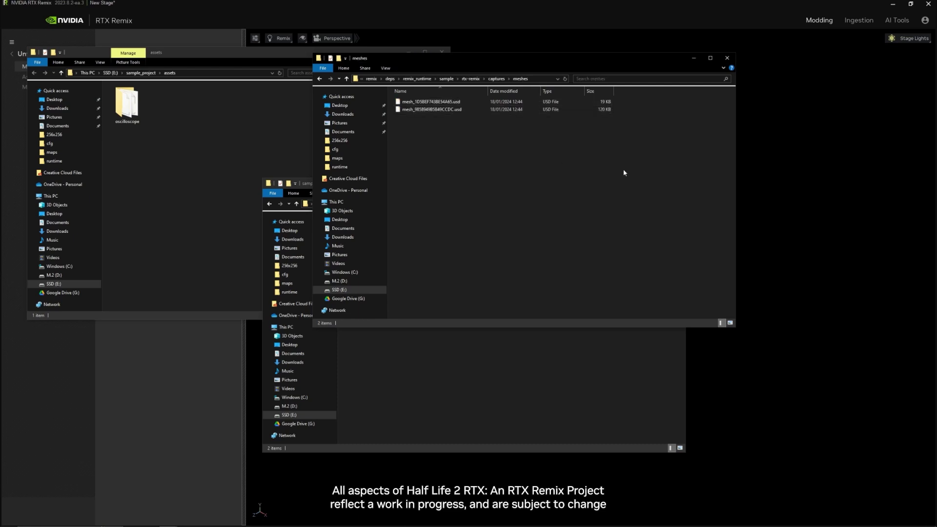
pyautogui.click(497, 78)
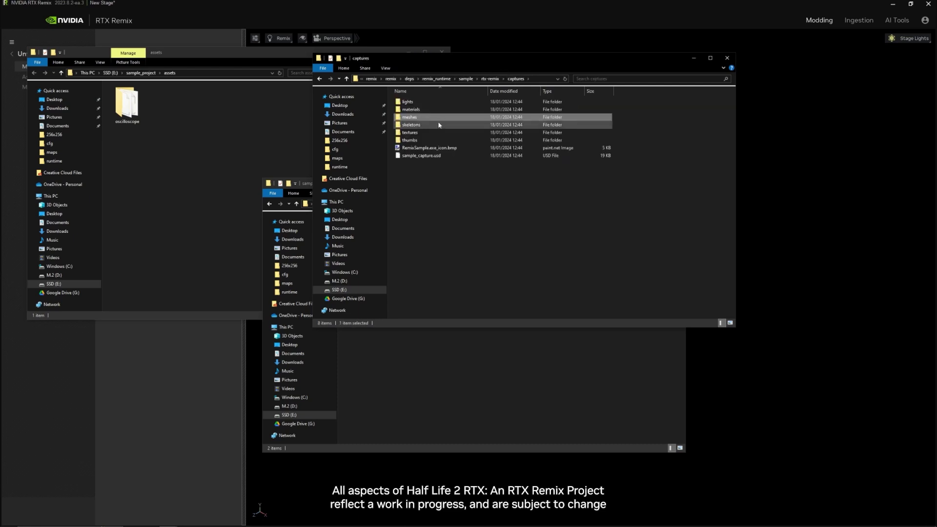
pyautogui.doubleClick(440, 125)
pyautogui.click(489, 78)
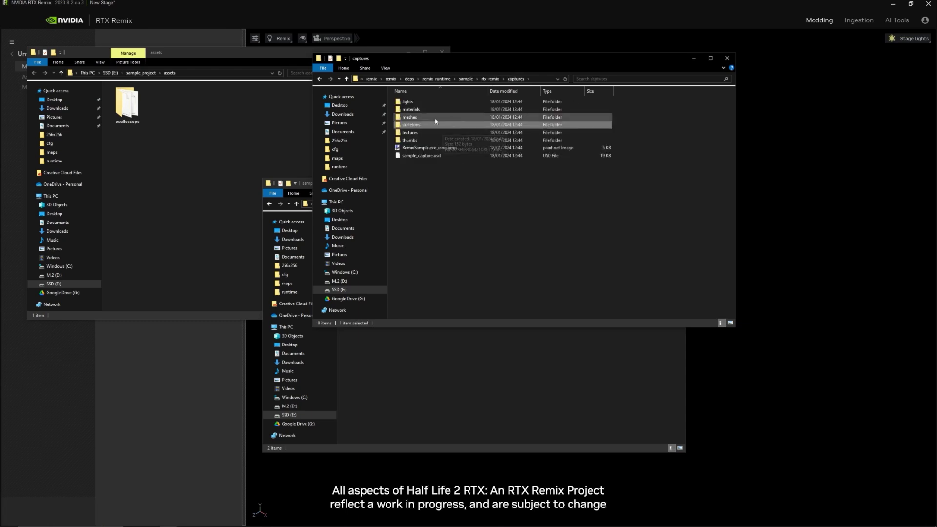
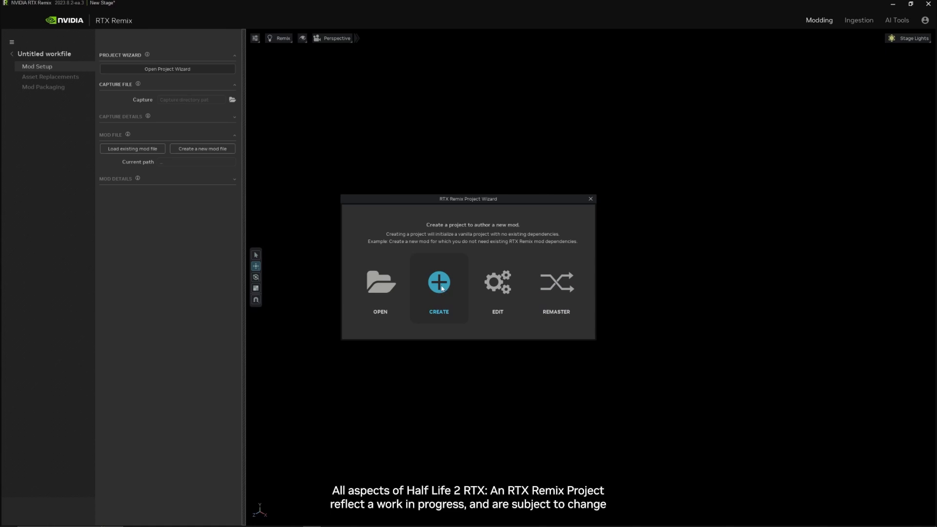
# Choose to create a new project in the Project Wizard and add a folder named sample_project_rtx inside sample_project.
pyautogui.click(441, 283)
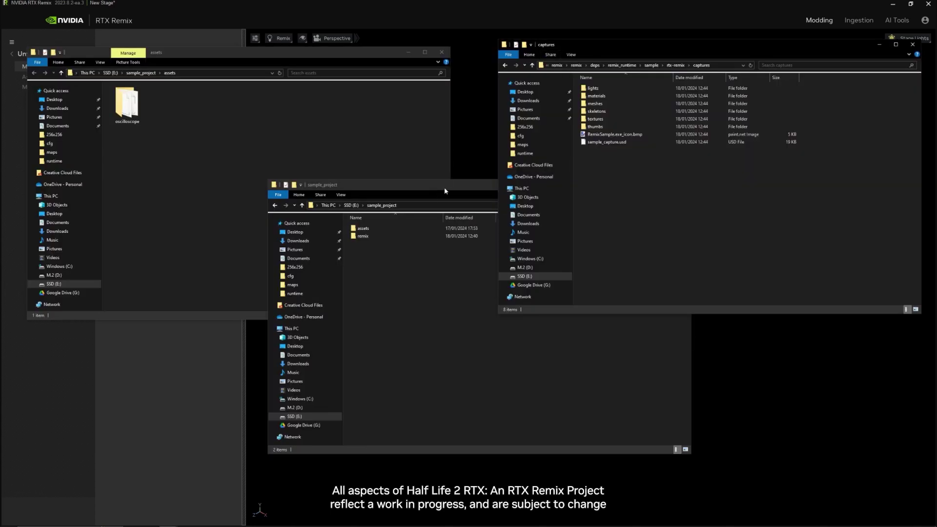
pyautogui.click(444, 186)
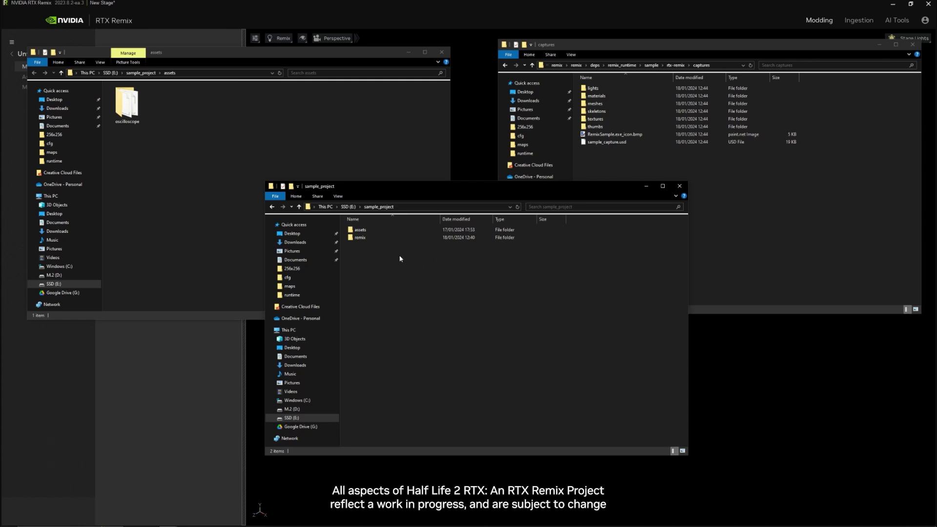
pyautogui.rightClick(385, 250)
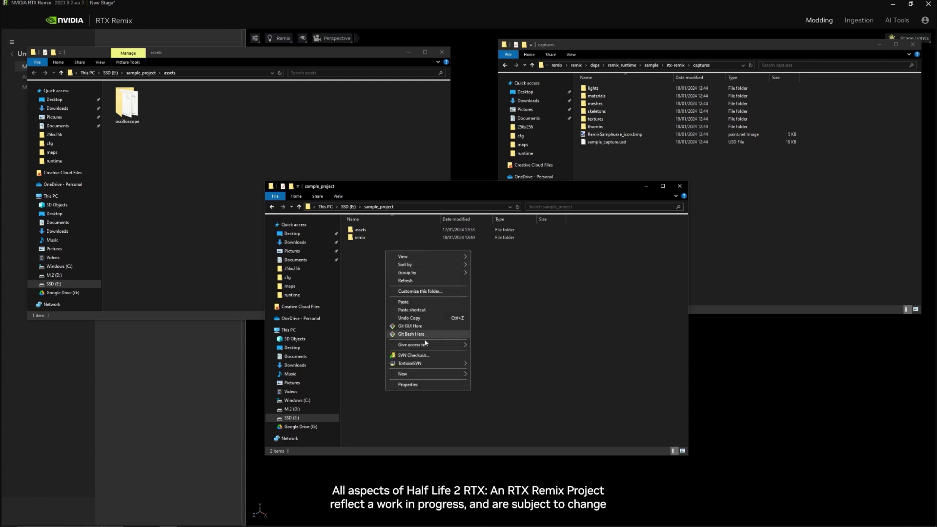
pyautogui.moveTo(459, 374)
pyautogui.click(524, 375)
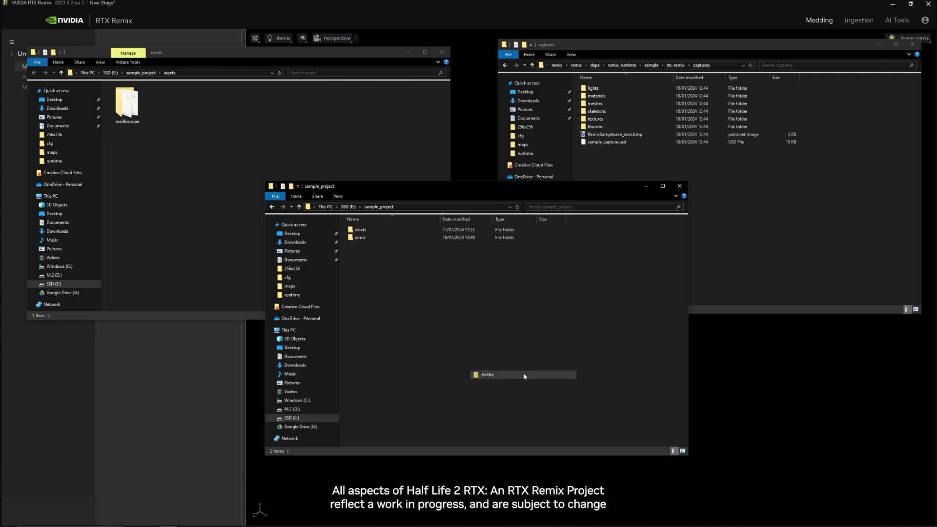
pyautogui.write('samp')
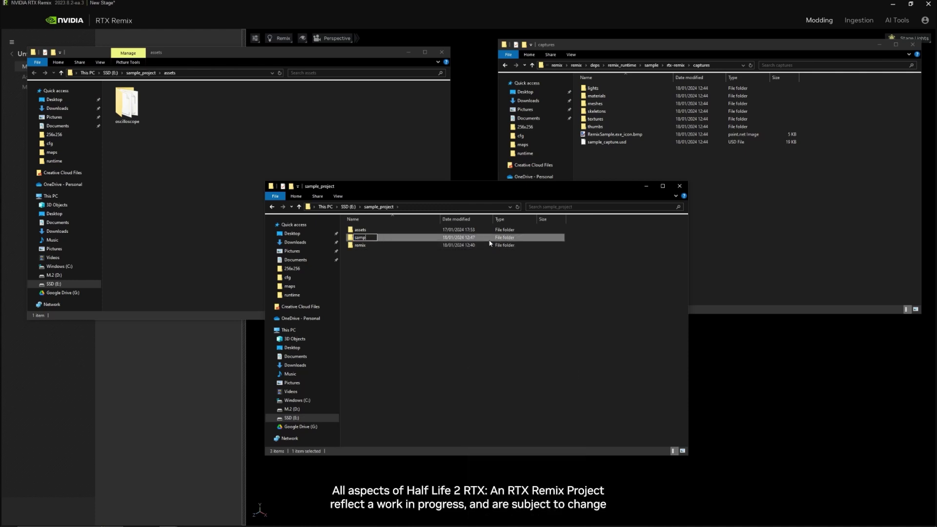
pyautogui.write('le_project_rtx')
pyautogui.press('Return')
# Copy the path of the sample_project_rtx folder and go to it in the wizard's project file location browser.
pyautogui.doubleClick(379, 246)
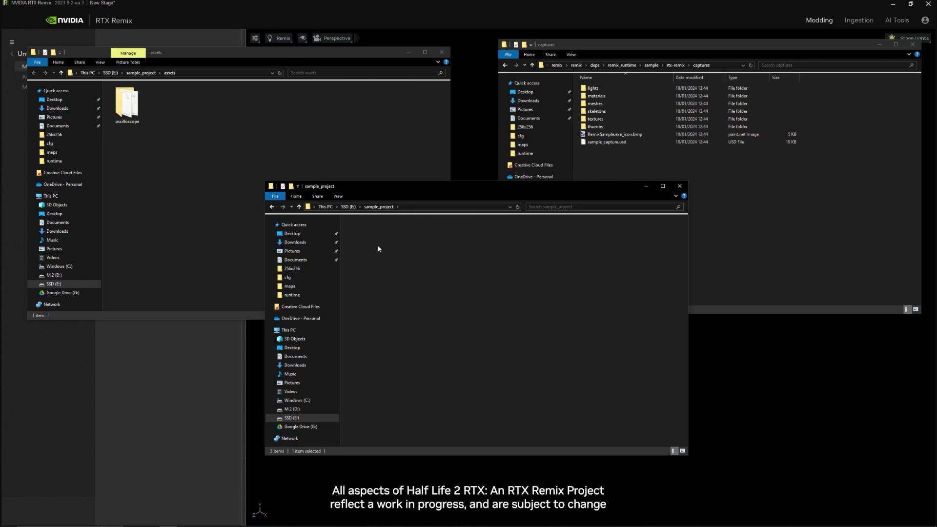
pyautogui.click(453, 209)
pyautogui.hotkey('ctrl', 'c')
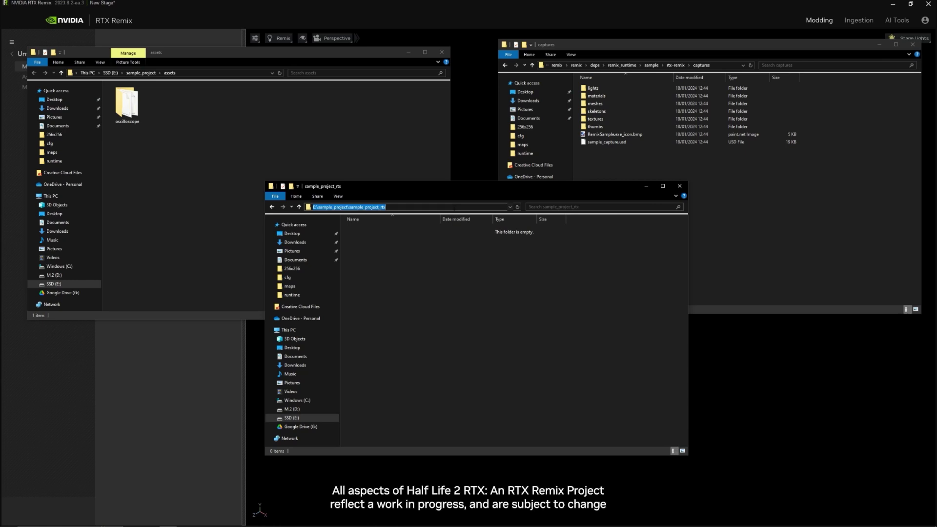
pyautogui.click(478, 6)
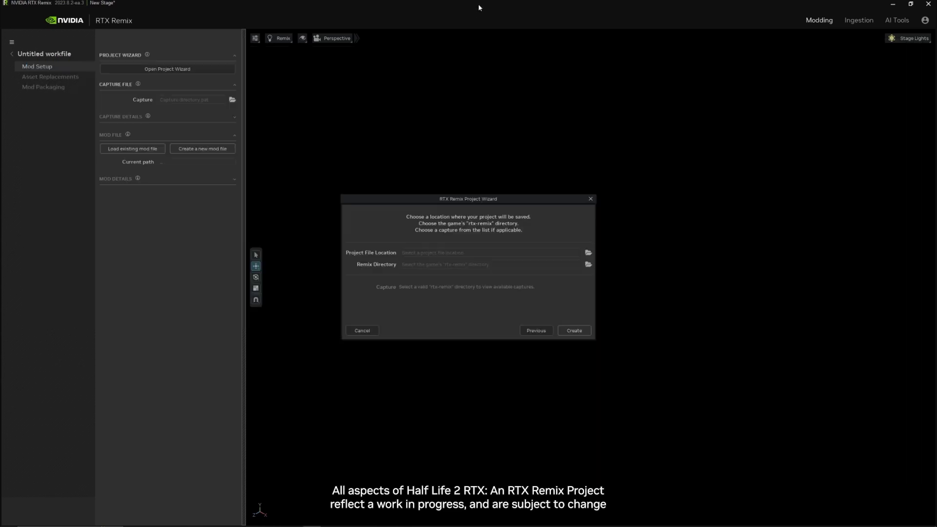
pyautogui.click(588, 253)
pyautogui.click(468, 173)
pyautogui.hotkey('ctrl', 'v')
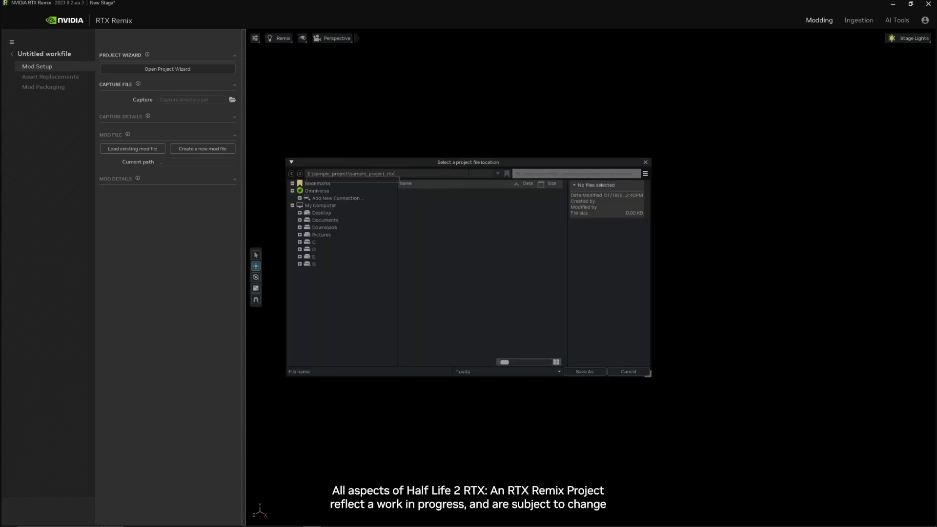
pyautogui.press('Return')
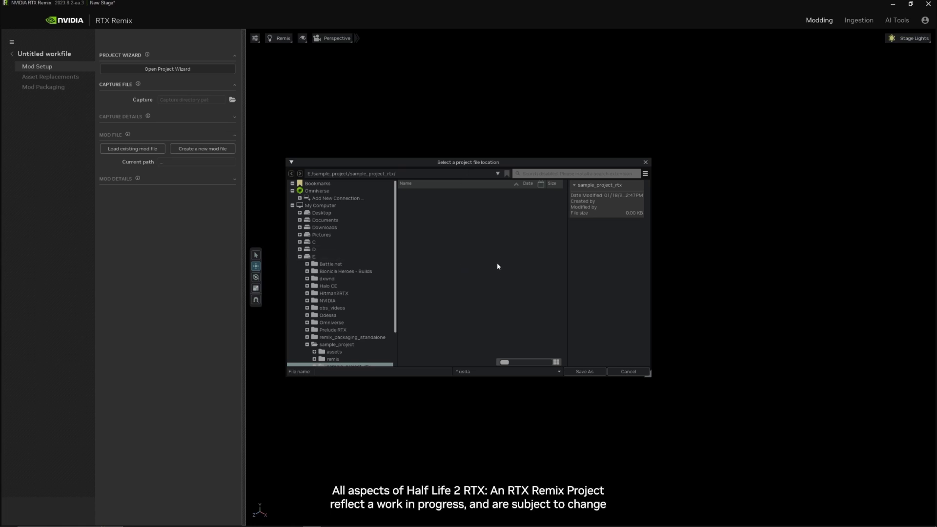
# Name the project file sample_project_rtx, in usda format, and confirm it as the project file location.
pyautogui.click(389, 372)
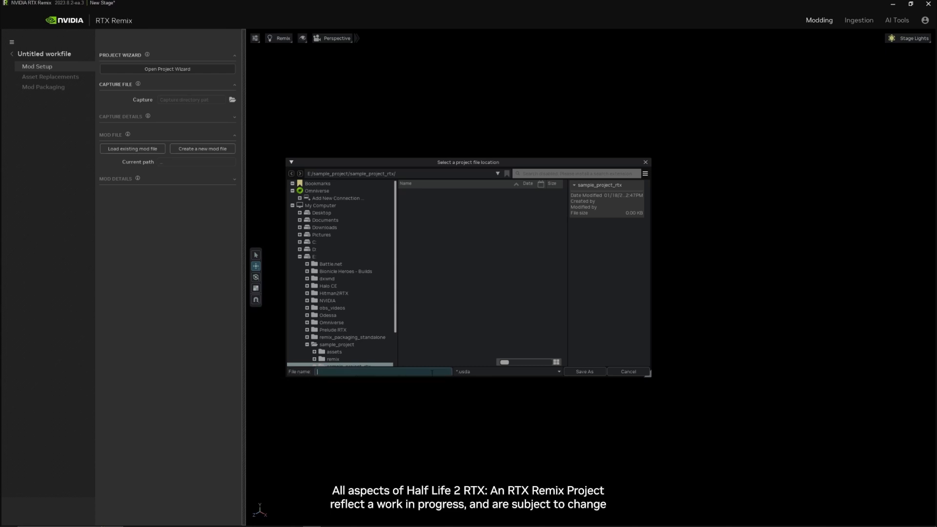
pyautogui.click(461, 372)
pyautogui.click(461, 373)
pyautogui.click(461, 373)
pyautogui.click(461, 373)
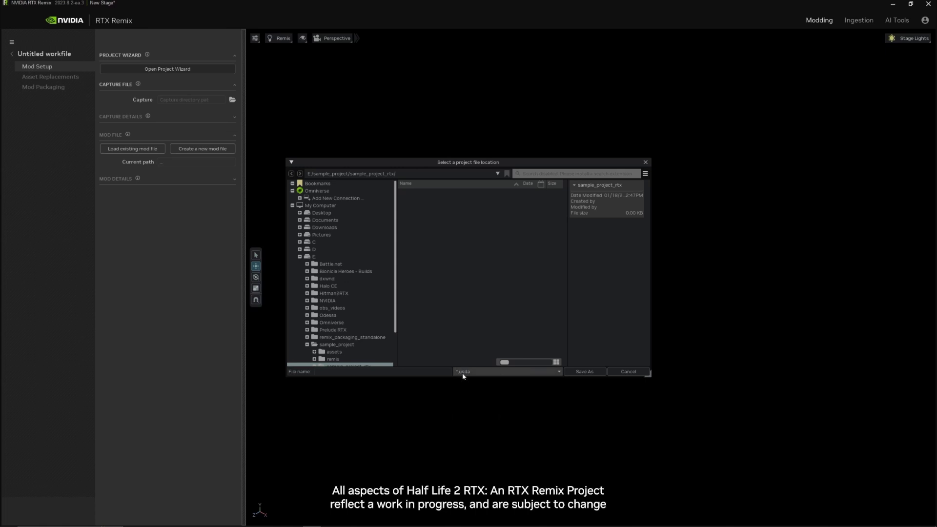
pyautogui.click(360, 372)
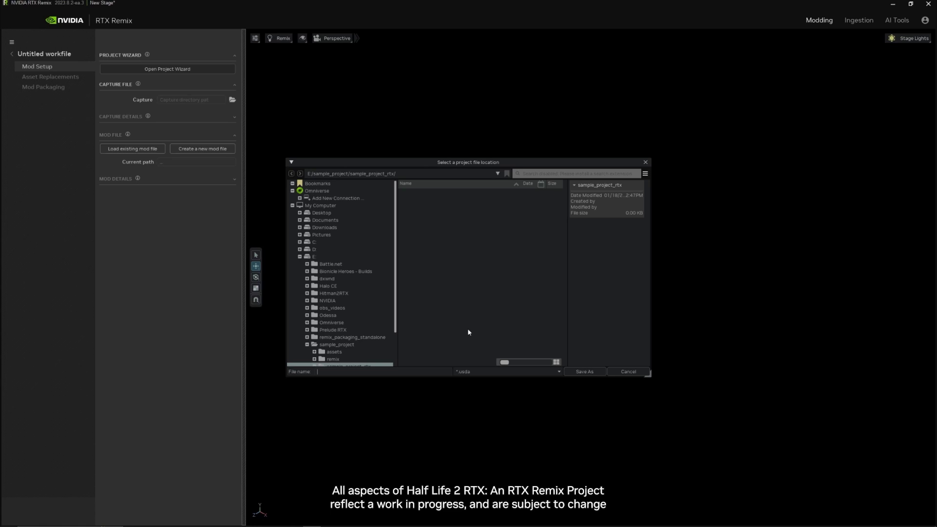
pyautogui.click(389, 372)
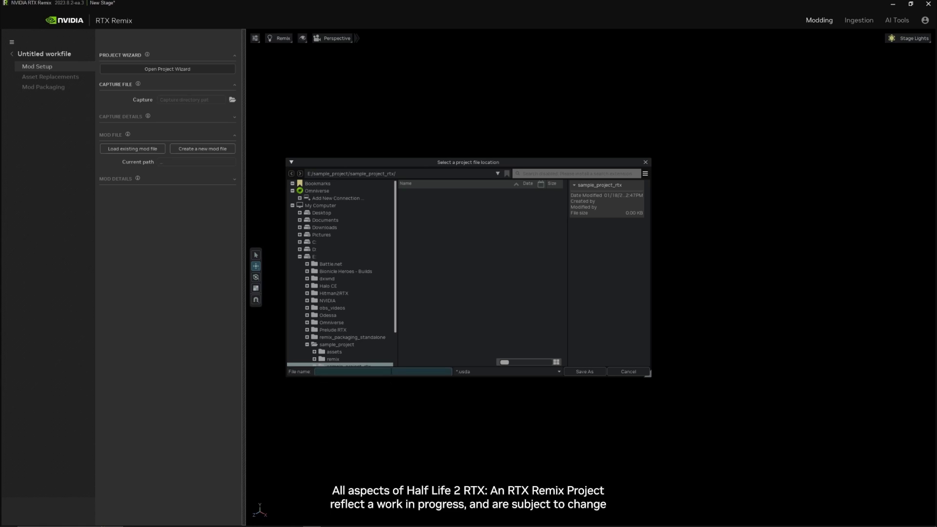
pyautogui.write('sample_project_rtx')
pyautogui.click(430, 269)
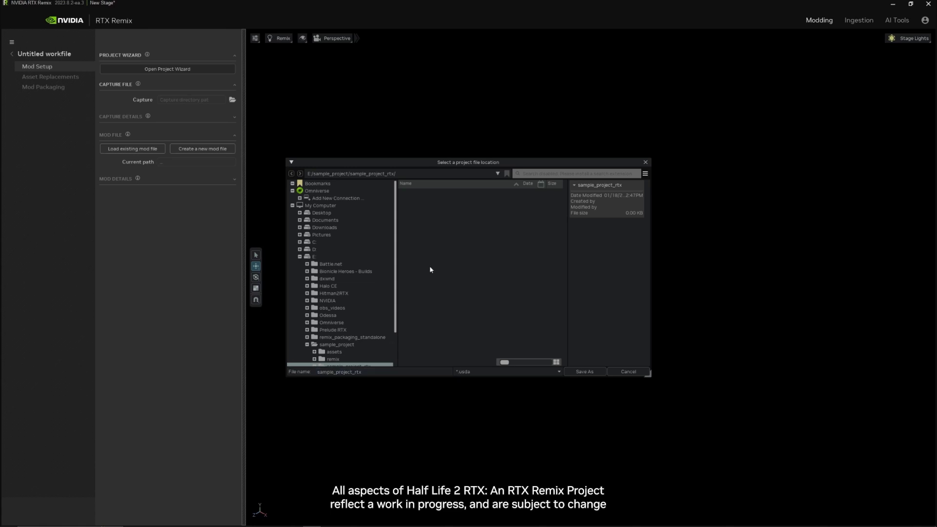
pyautogui.click(585, 372)
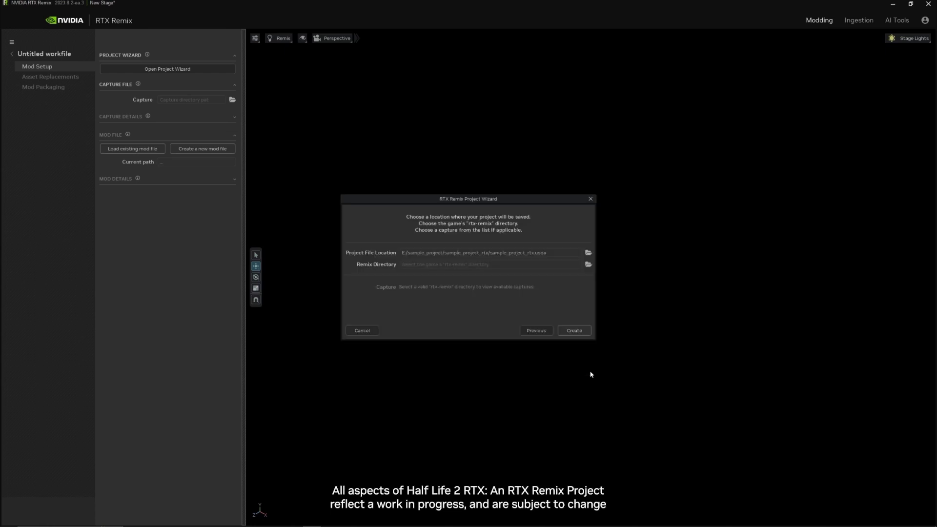
# Open the rtx-remix folder inside the sample folder in File Explorer and copy its path.
pyautogui.click(425, 264)
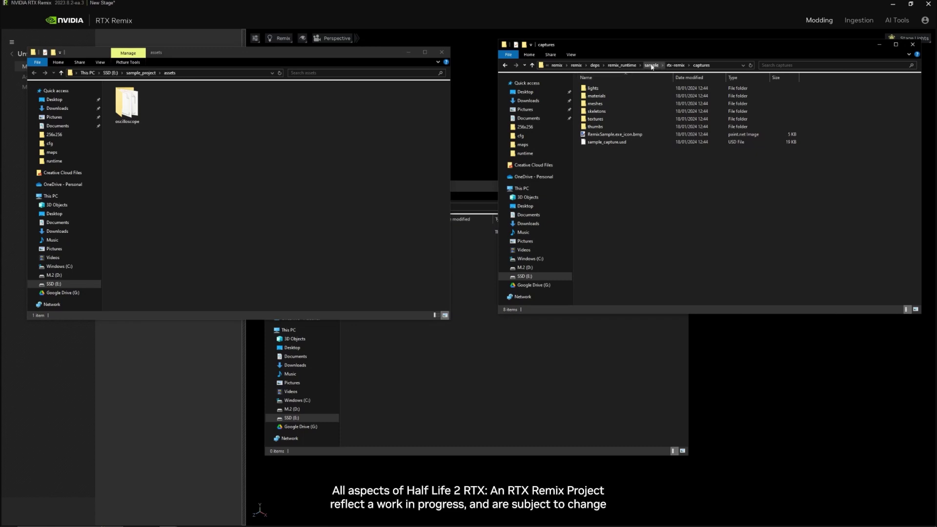
pyautogui.click(651, 66)
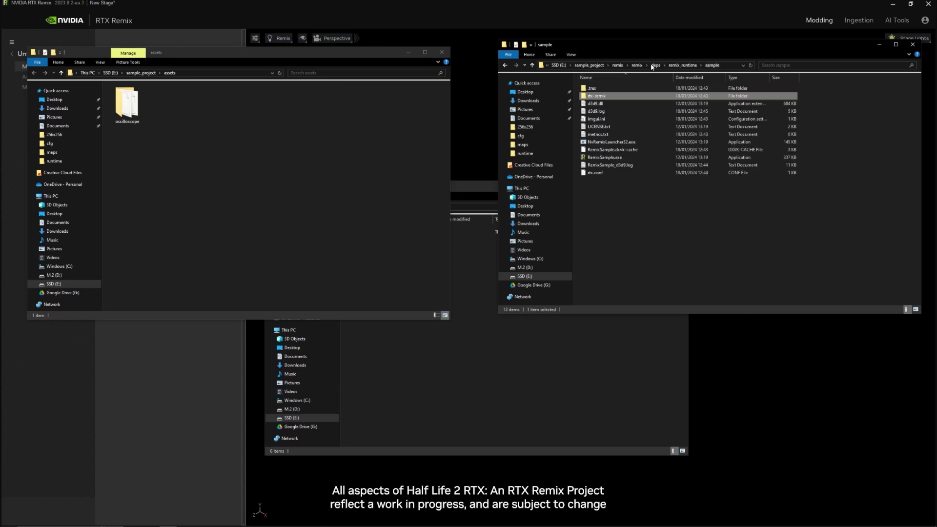
pyautogui.doubleClick(603, 96)
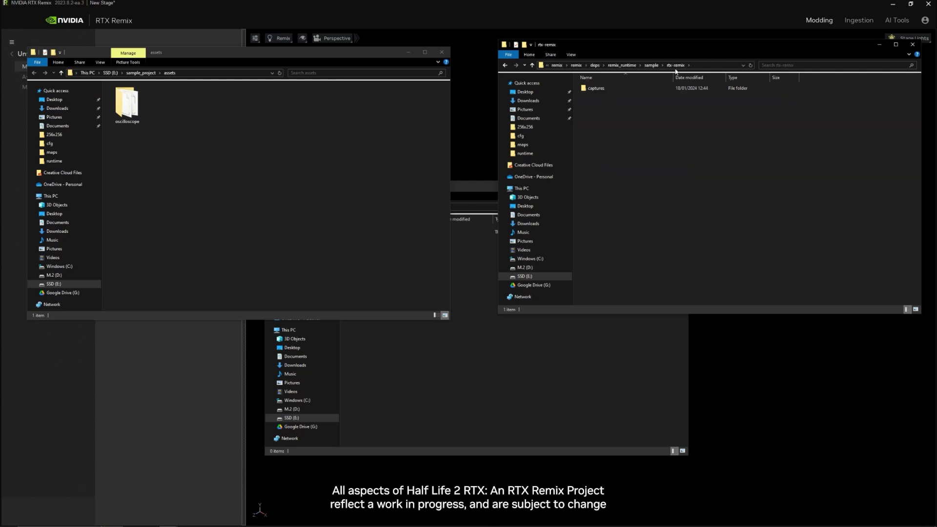
pyautogui.click(705, 65)
pyautogui.hotkey('ctrl', 'c')
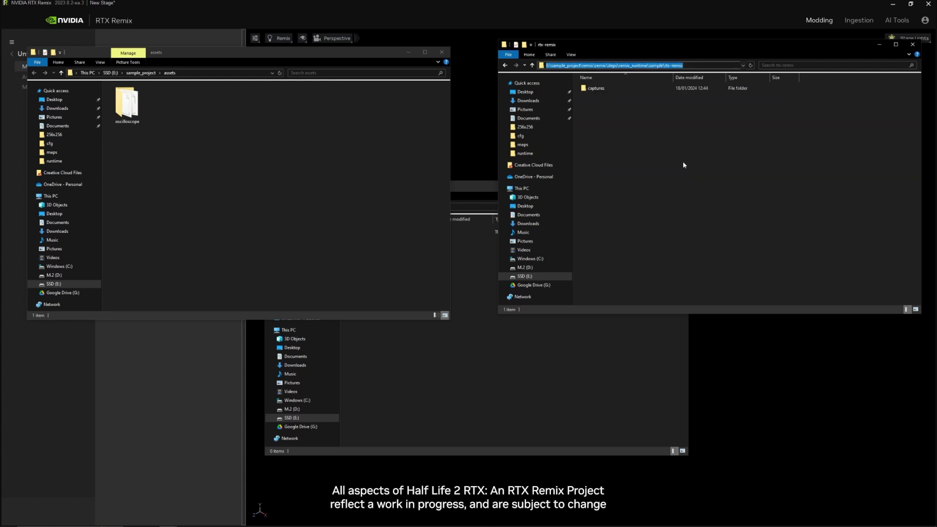
pyautogui.click(683, 164)
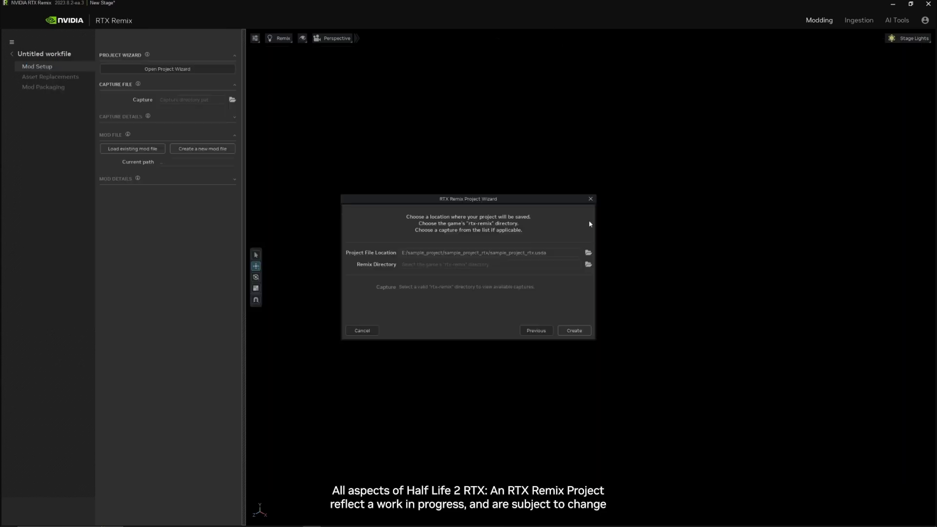
# Set the Remix Directory to the copied rtx-remix path and create the project with the sample_capture.usd capture.
pyautogui.click(588, 265)
pyautogui.click(391, 174)
pyautogui.hotkey('ctrl', 'v')
pyautogui.press('Return')
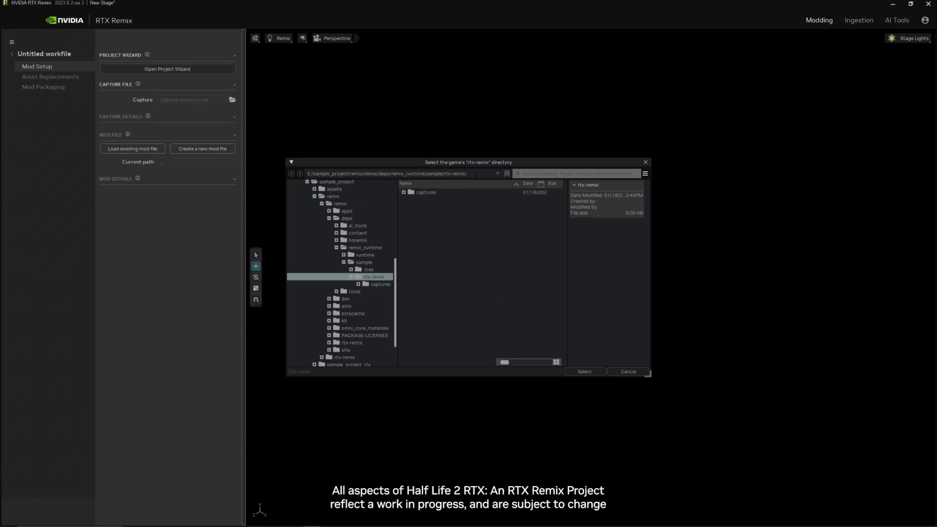
pyautogui.click(584, 372)
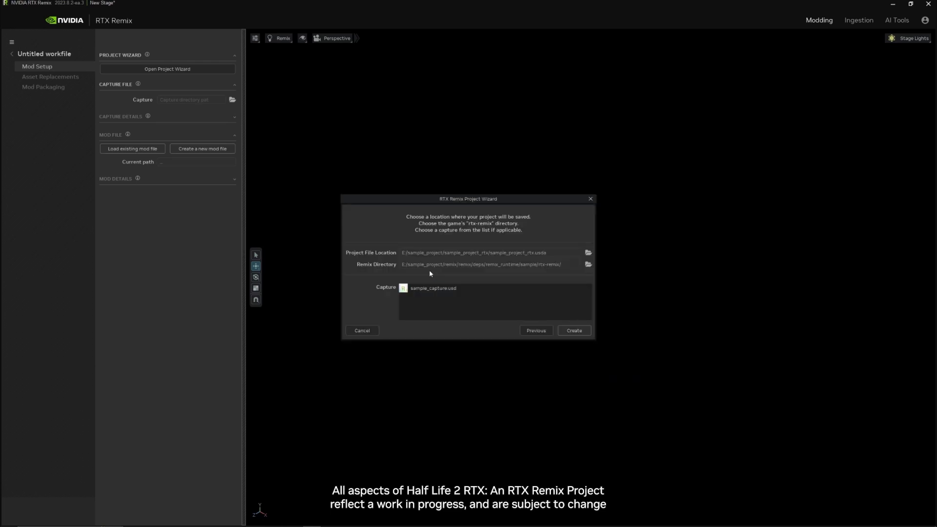
pyautogui.click(437, 292)
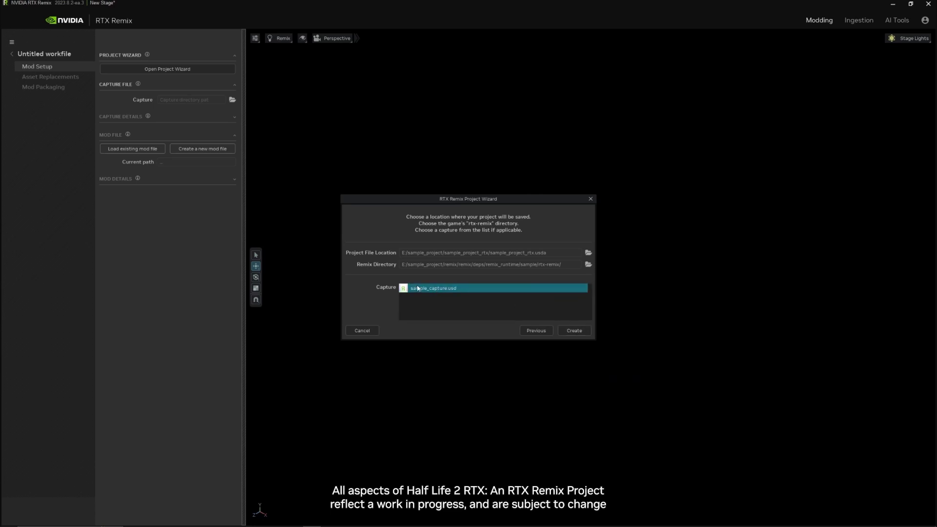
pyautogui.click(581, 333)
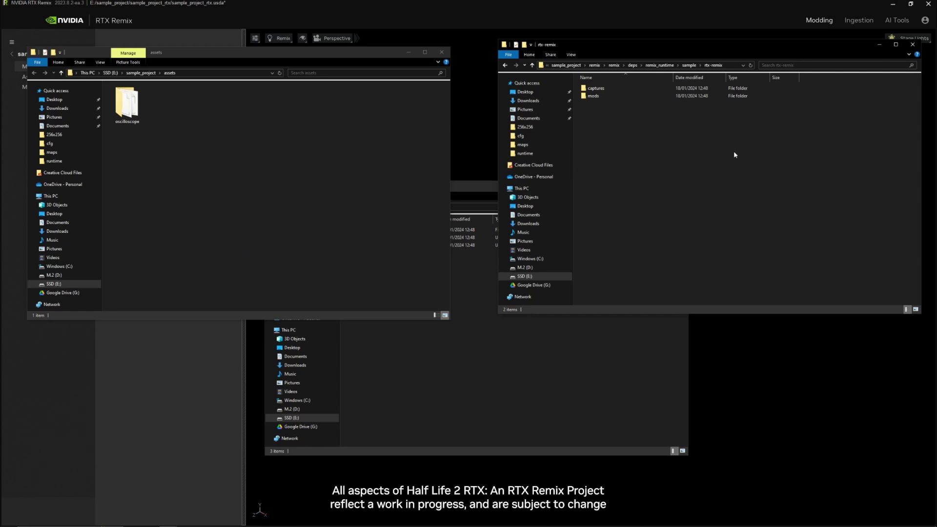
# Open the mods folder inside rtx-remix and compare its sample_project_rtx entry with the original sample_project_rtx folder.
pyautogui.click(609, 95)
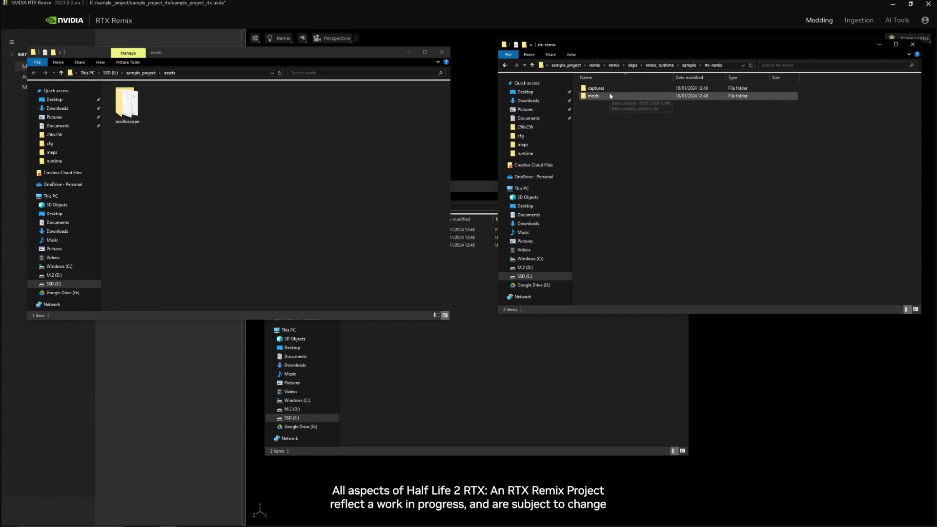
pyautogui.doubleClick(610, 95)
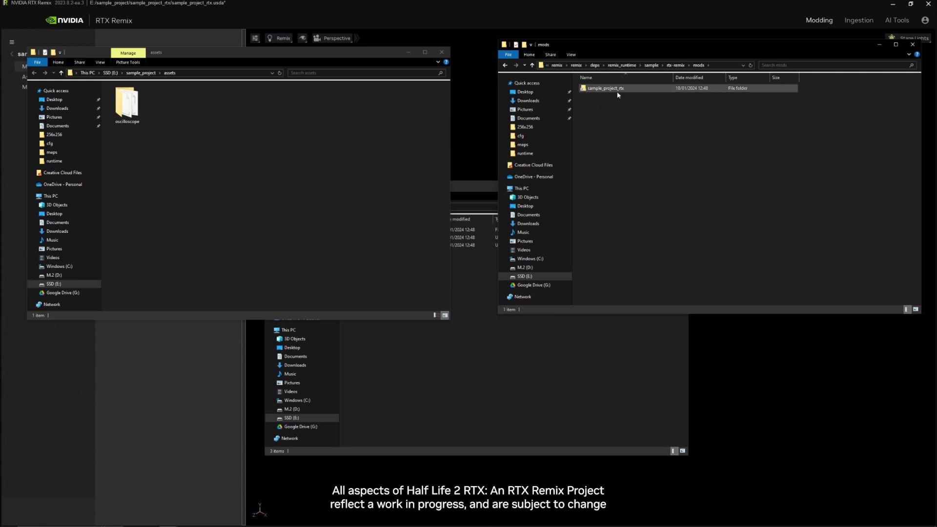
pyautogui.click(502, 353)
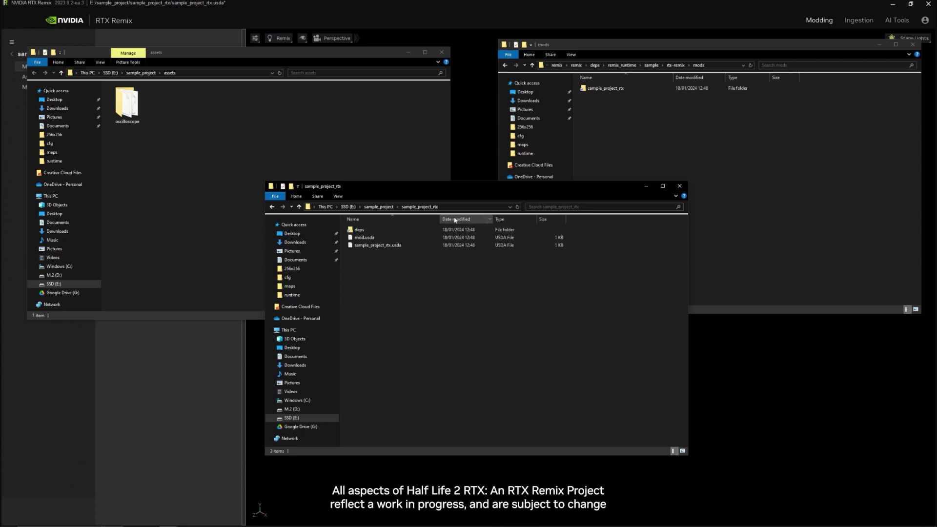
pyautogui.click(675, 65)
pyautogui.click(449, 282)
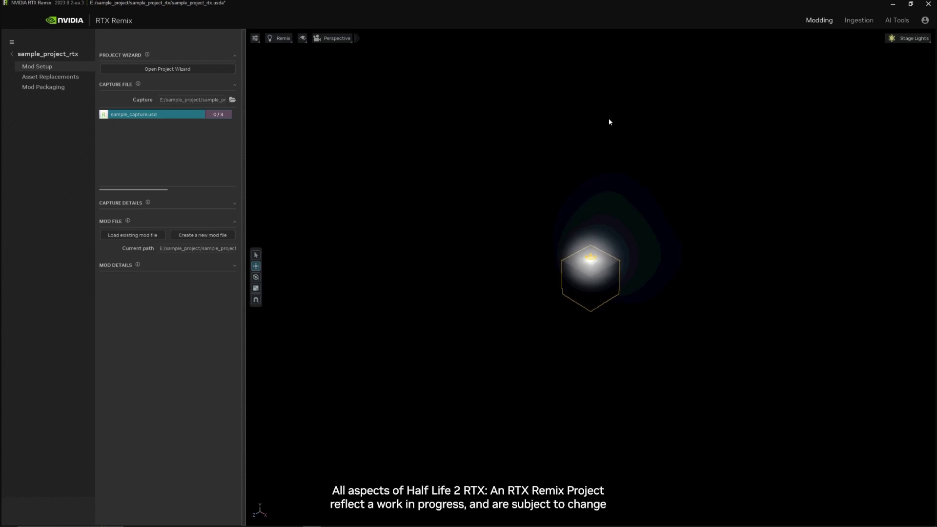
# View the captured scene in the viewport from the room's open side, with the whole room in frame.
pyautogui.moveTo(708, 272); pyautogui.dragTo(691, 226, button='right')
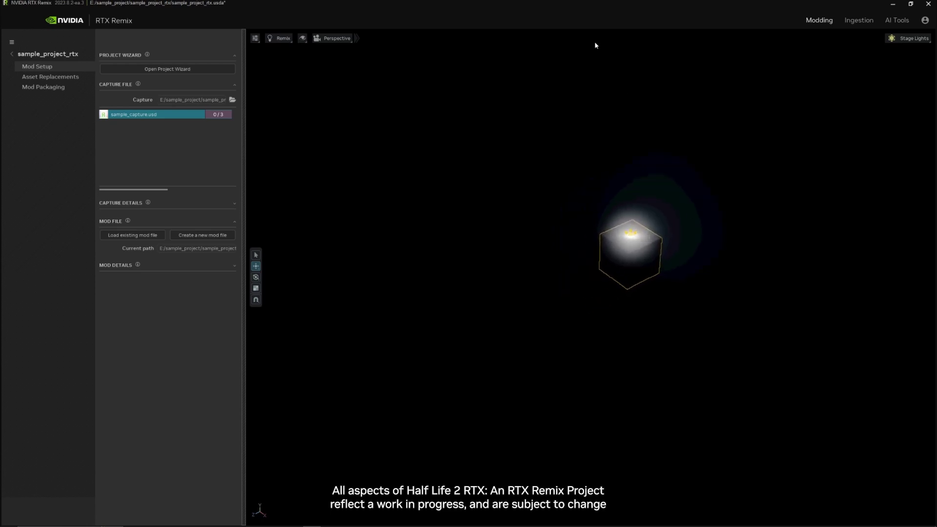
pyautogui.moveTo(781, 207); pyautogui.dragTo(532, 171, button='right')
pyautogui.scroll(-5, 521, 97)
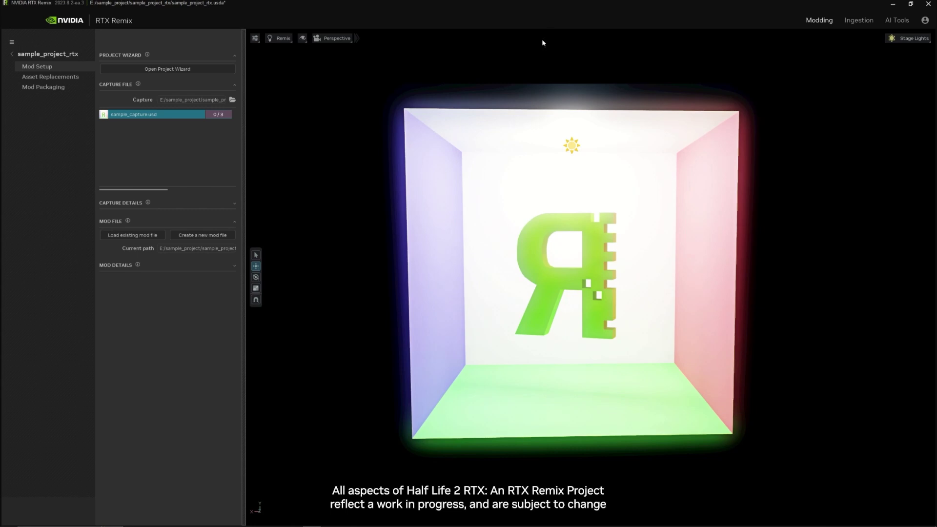
pyautogui.moveTo(568, 66); pyautogui.dragTo(555, 77, button='right')
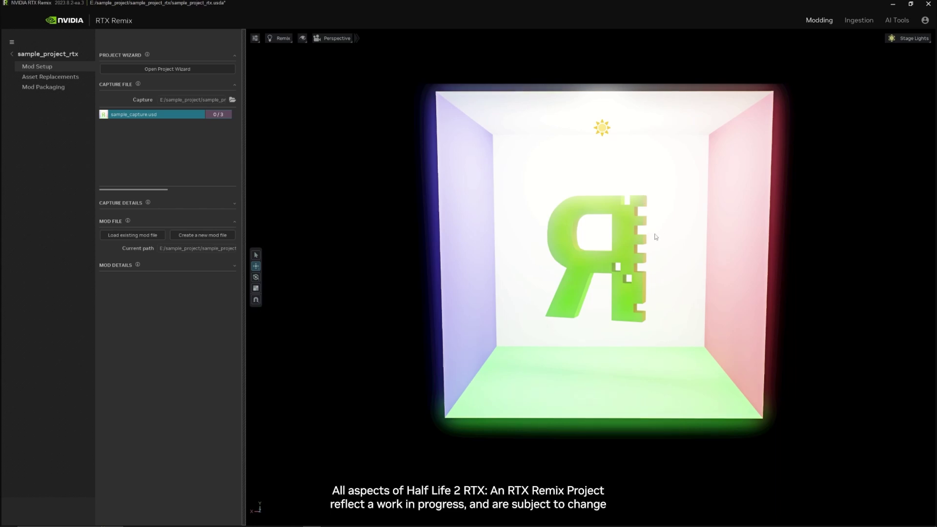
# Show the root layer's sublayers in Asset Replacements, and enlarge the layer list and the side pane.
pyautogui.click(57, 78)
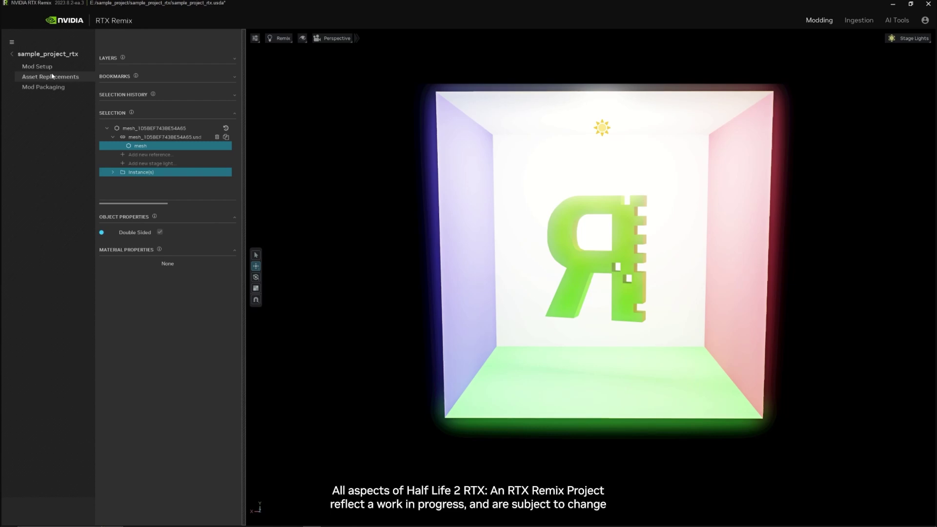
pyautogui.click(109, 58)
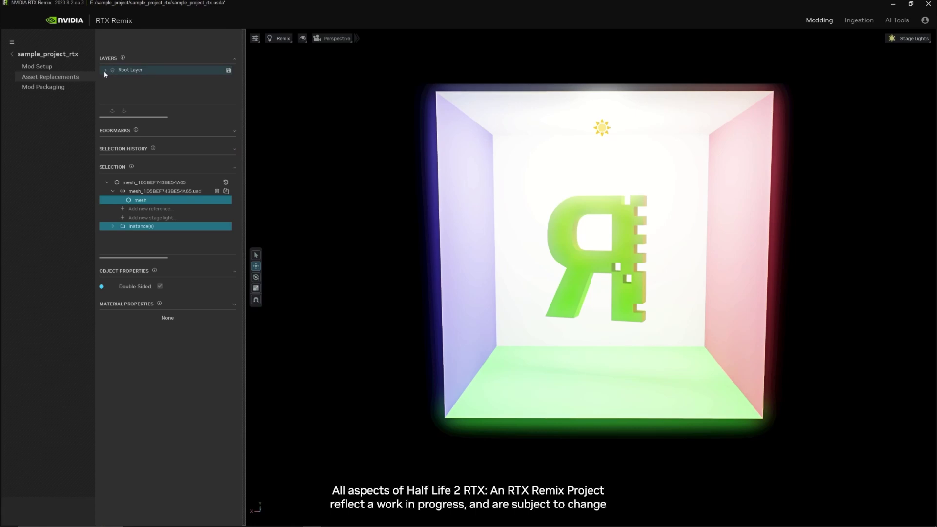
pyautogui.click(104, 71)
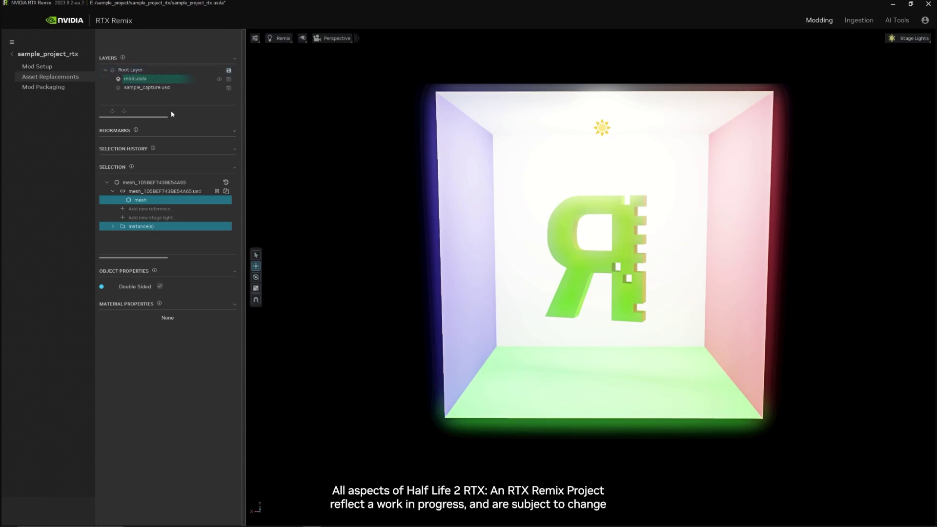
pyautogui.moveTo(160, 116); pyautogui.dragTo(165, 152)
pyautogui.moveTo(243, 98); pyautogui.dragTo(272, 94)
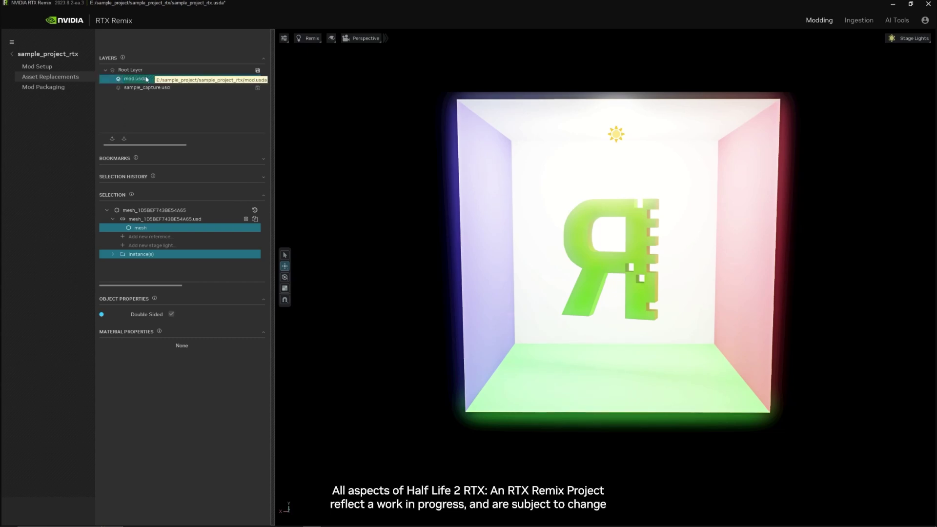
# Create a usda layer named sample_project_assets under mod.usda and make it the active edit target.
pyautogui.click(242, 77)
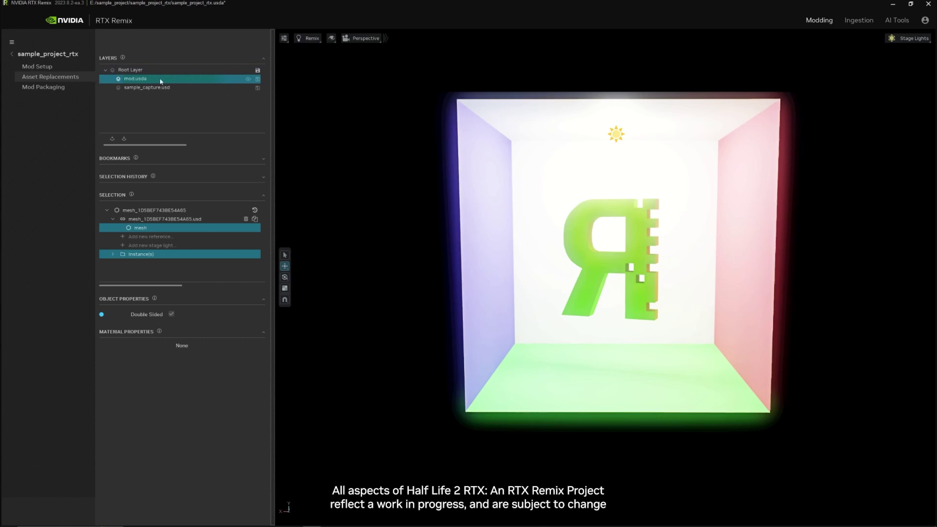
pyautogui.click(112, 141)
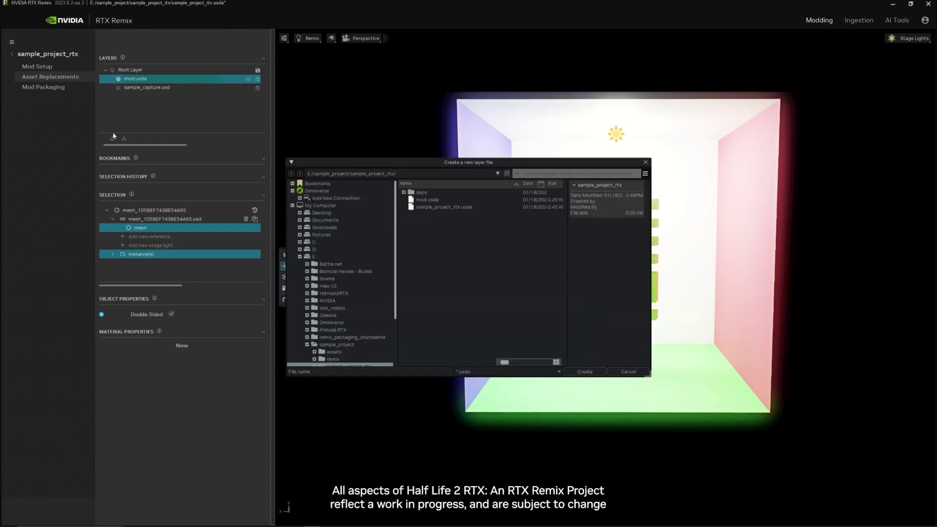
pyautogui.click(381, 371)
pyautogui.write('sample_project_assets')
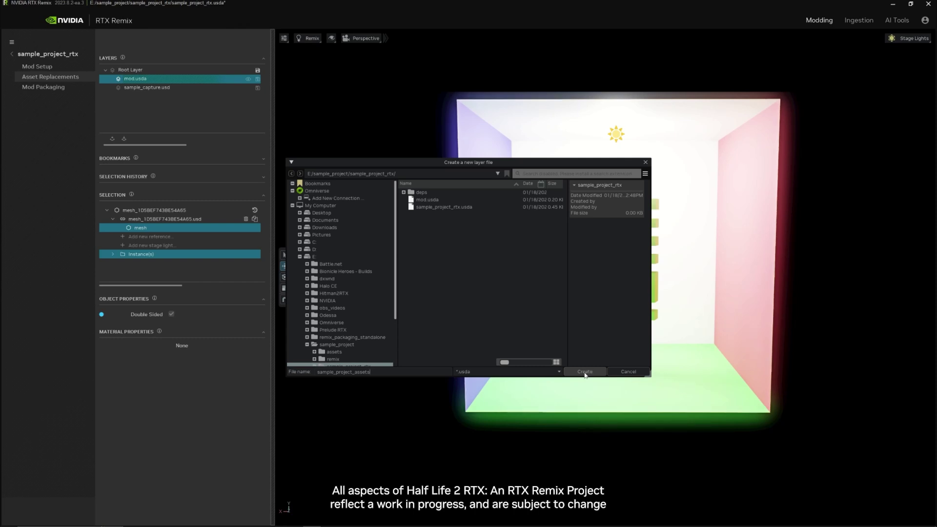
pyautogui.click(585, 373)
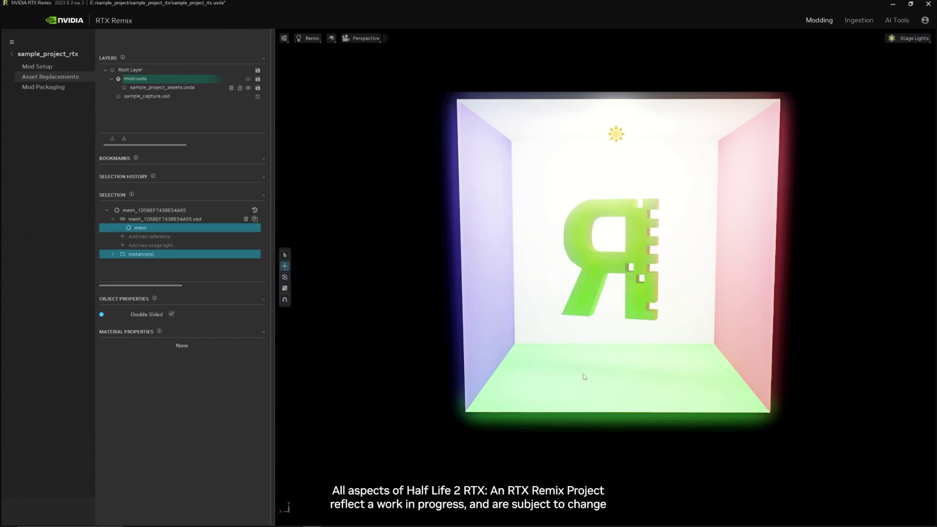
pyautogui.click(126, 89)
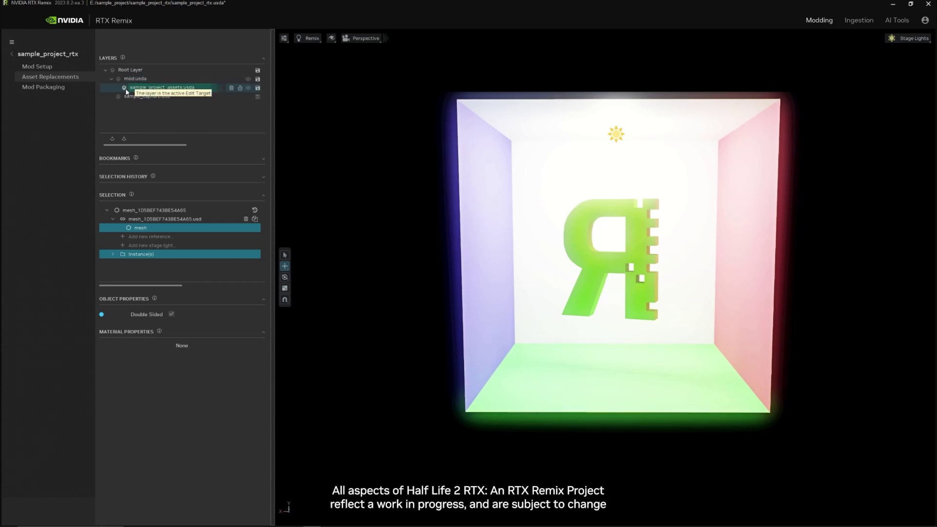
# Select the green R logo mesh in the viewport and bring up the project's assets folder in File Explorer.
pyautogui.scroll(1, 572, 202)
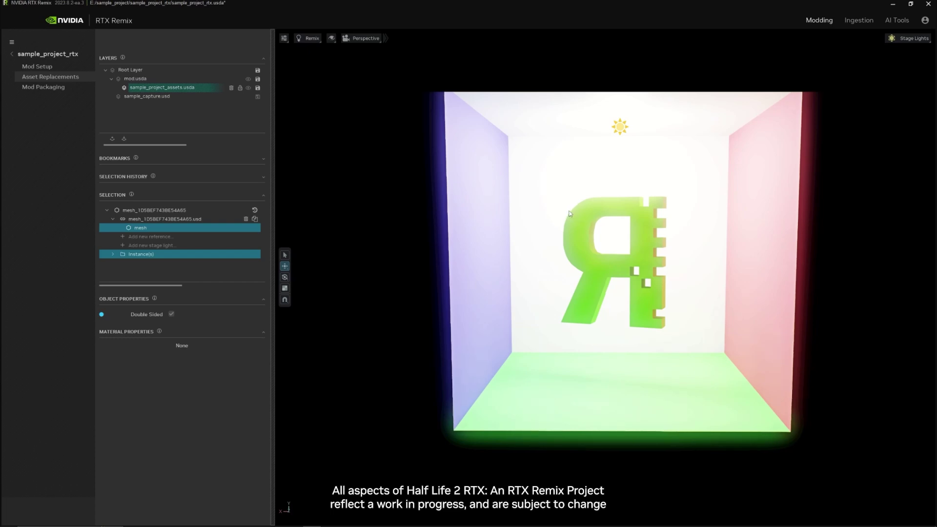
pyautogui.click(646, 242)
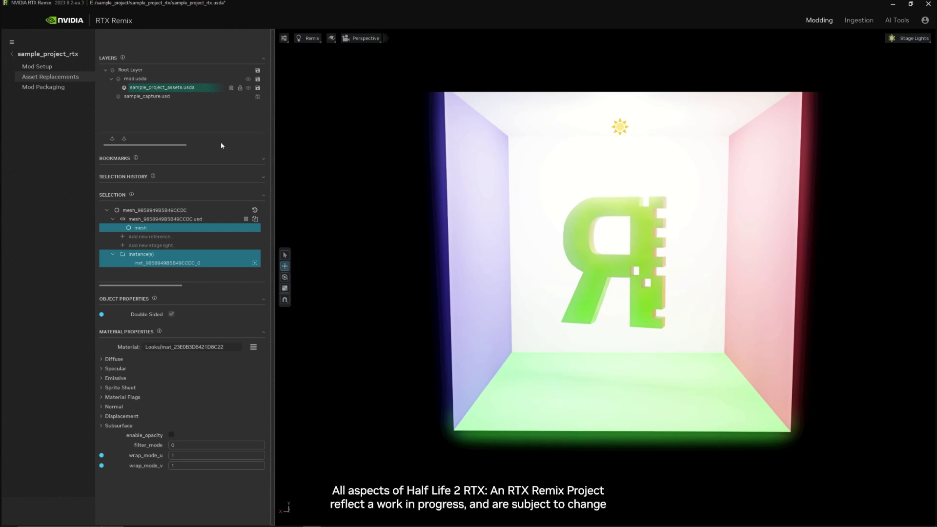
pyautogui.hotkey('alt', 'Tab')
pyautogui.moveTo(270, 54); pyautogui.dragTo(270, 66)
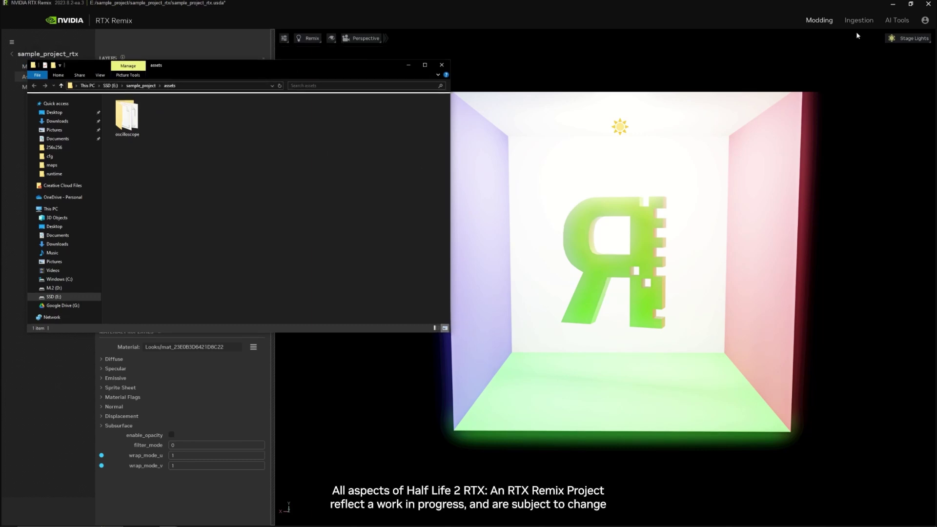
# Look at the models offered by the Remix asset library for ingestion, then return to the modding workspace.
pyautogui.click(857, 22)
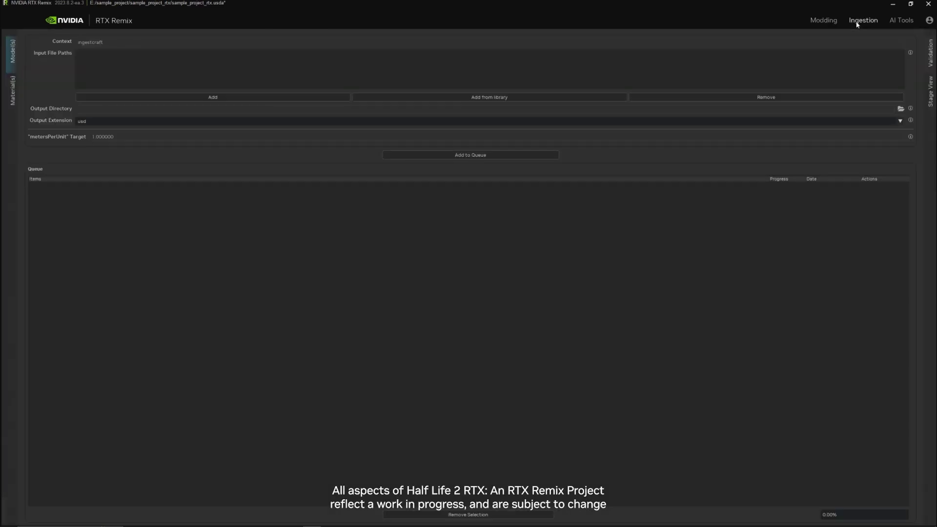
pyautogui.click(474, 97)
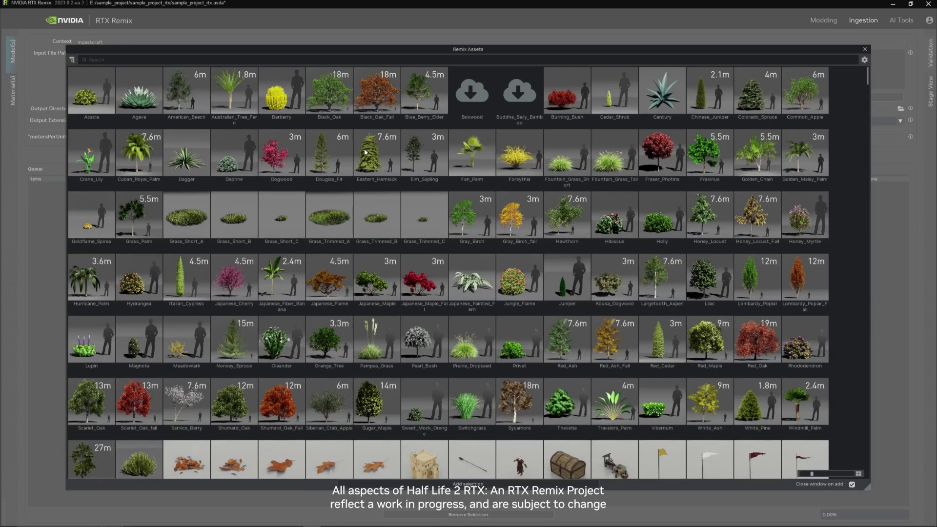
pyautogui.click(865, 50)
pyautogui.click(825, 21)
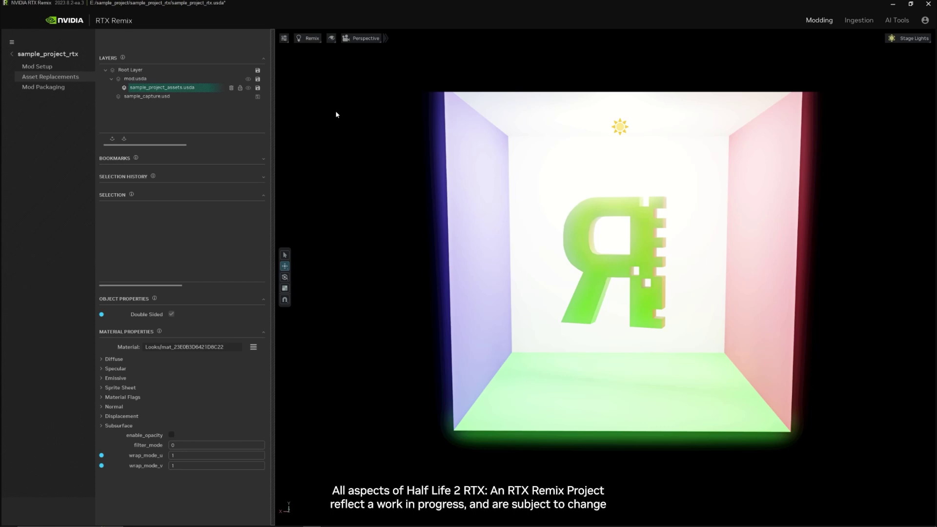
# Switch to the oscilloscope asset folder in File Explorer and delete the oscilloscope.usd.meta file.
pyautogui.hotkey('alt', 'Tab')
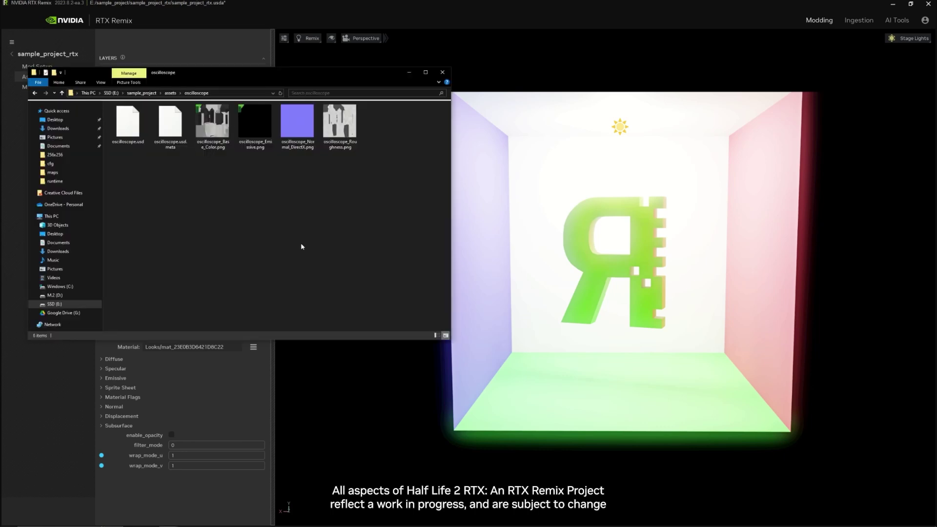
pyautogui.click(170, 137)
pyautogui.press('Delete')
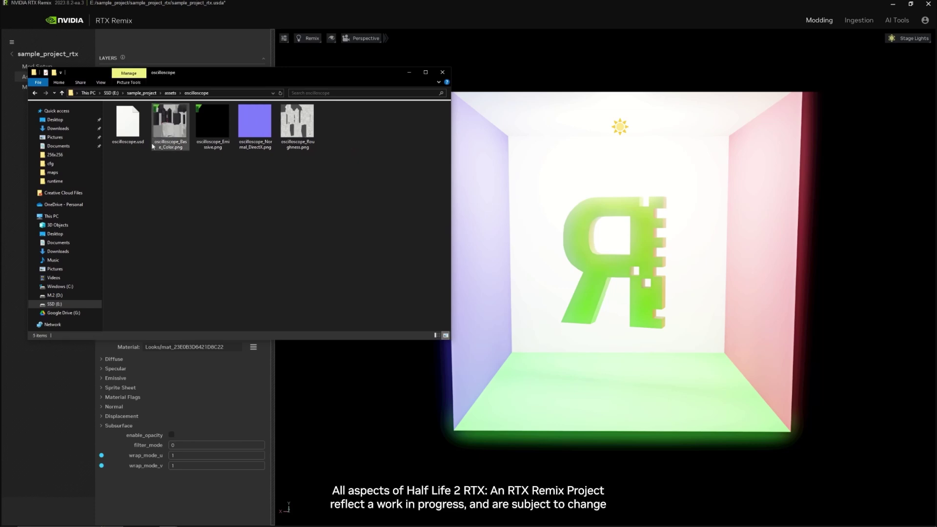
pyautogui.hotkey('ctrl', 'a')
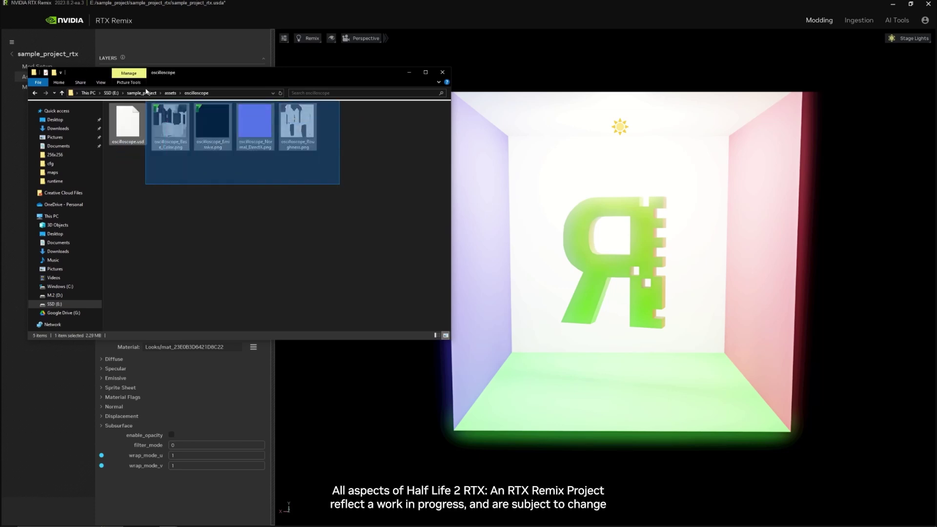
pyautogui.click(178, 176)
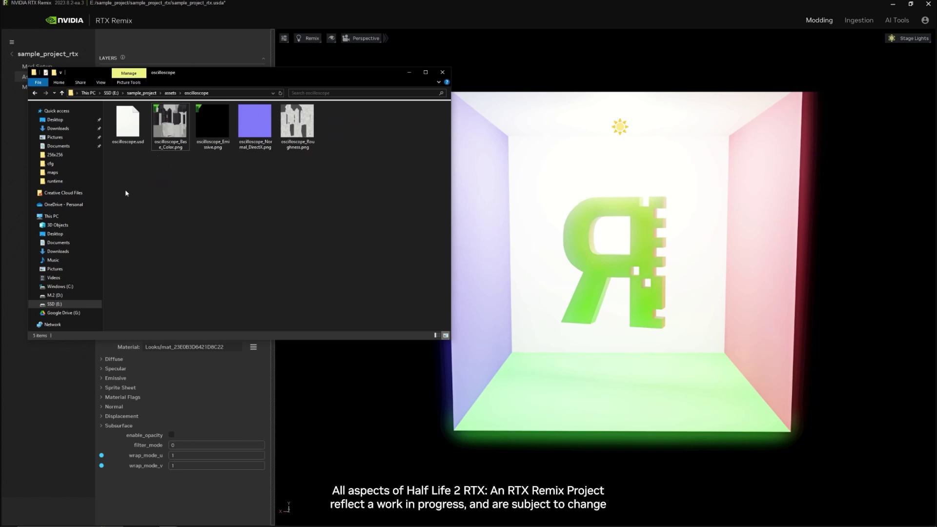
pyautogui.moveTo(197, 74); pyautogui.dragTo(190, 101)
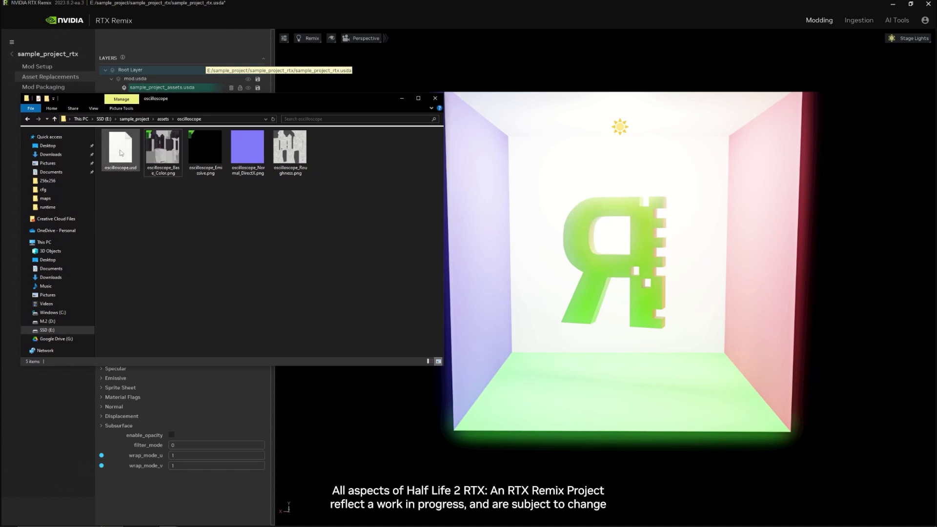
# Add oscilloscope.usd from the oscilloscope folder to the input file paths for model ingestion.
pyautogui.click(858, 21)
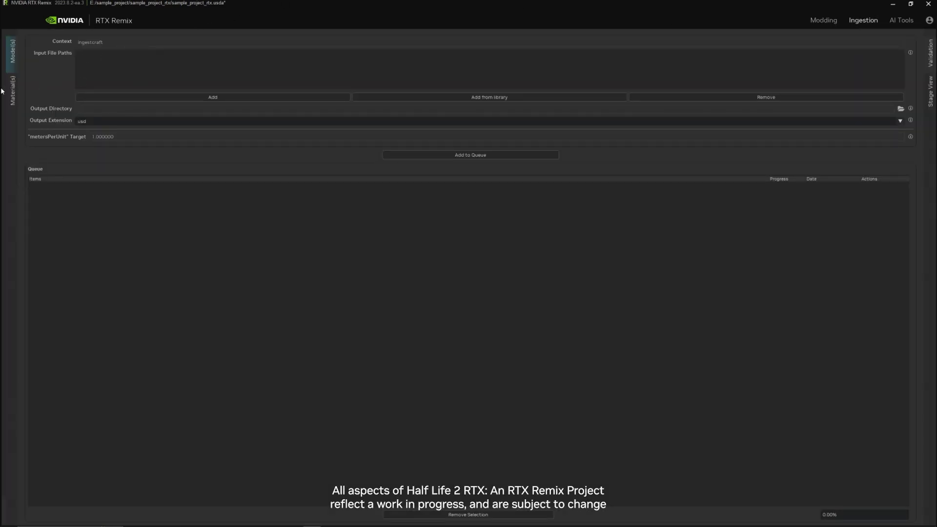
pyautogui.hotkey('alt', 'Tab')
pyautogui.moveTo(168, 100); pyautogui.dragTo(184, 192)
pyautogui.click(143, 232)
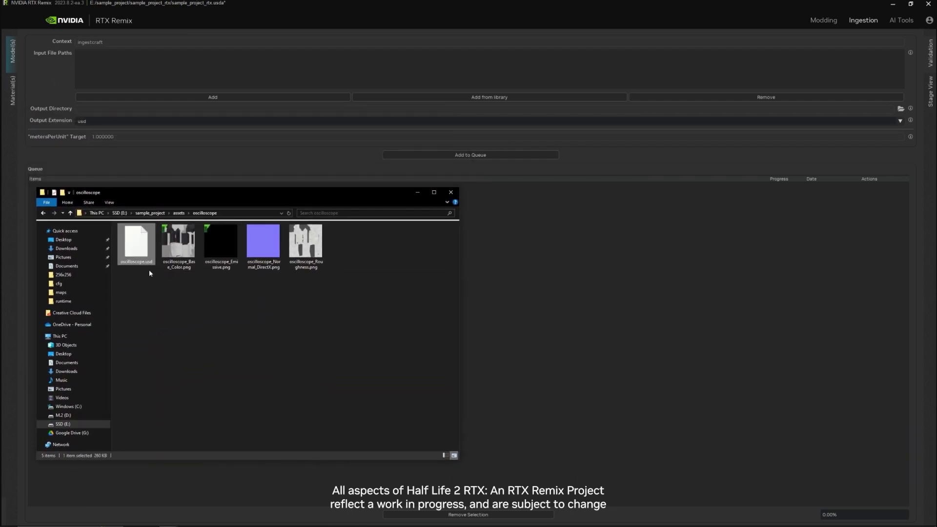
pyautogui.moveTo(143, 252); pyautogui.dragTo(151, 62)
# Create a folder named assets inside sample_project_rtx for the ingestion output, and open it.
pyautogui.click(91, 110)
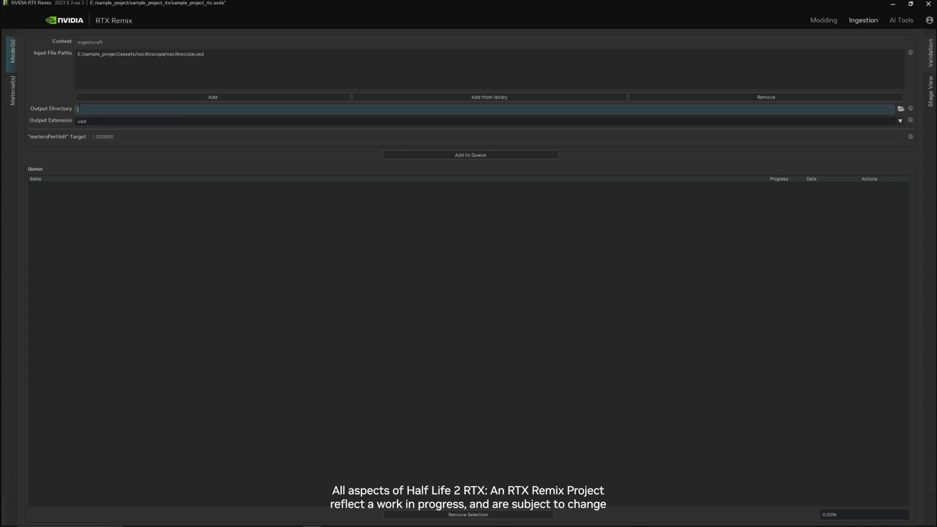
pyautogui.hotkey('alt', 'Tab')
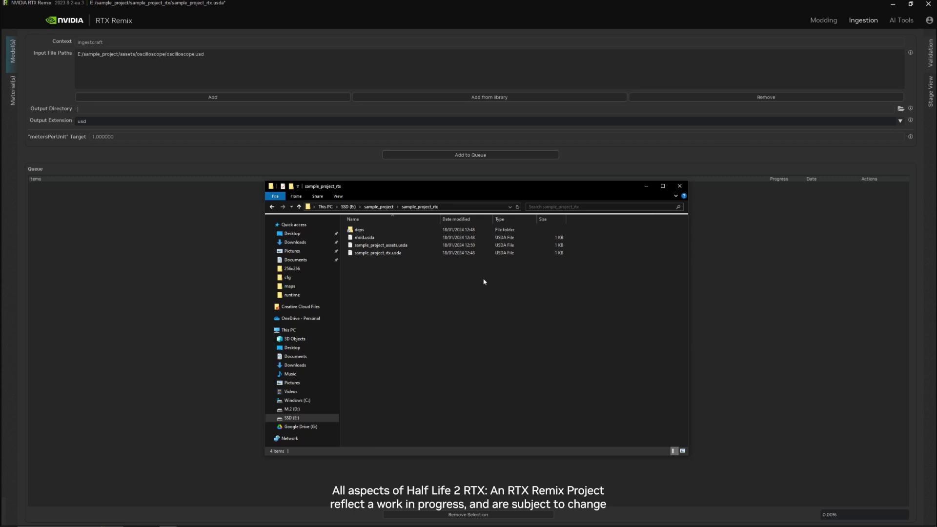
pyautogui.hotkey('ctrl', 'shift', 'n')
pyautogui.write('as')
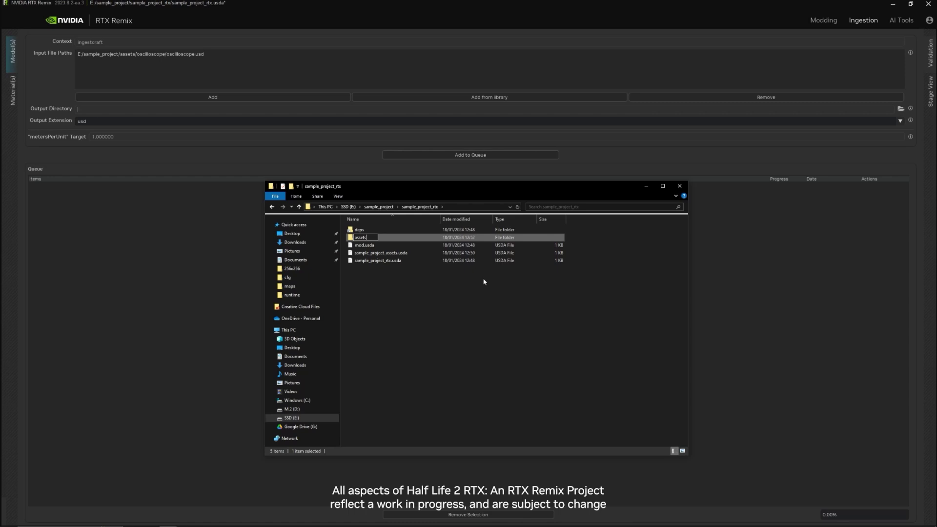
pyautogui.write('sets')
pyautogui.press('Return')
pyautogui.press('Return')
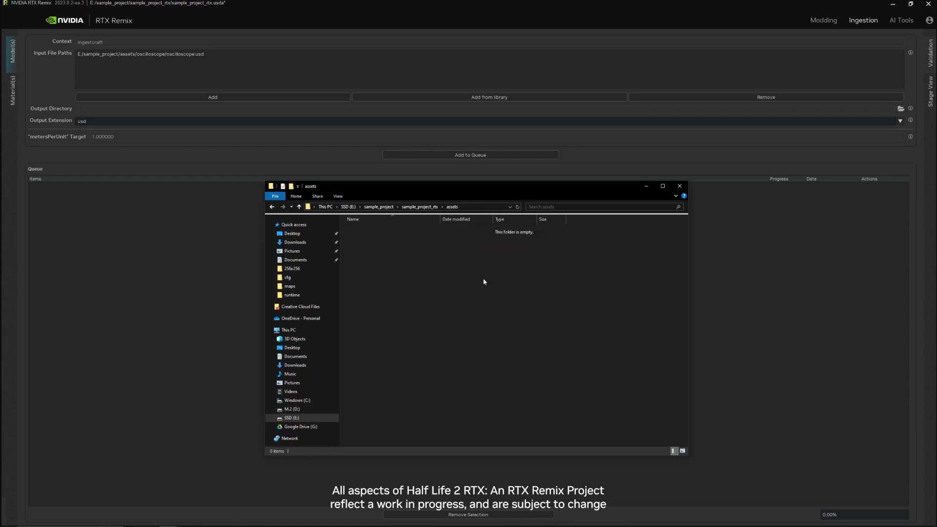
# Create a subfolder named box inside the sample_project_rtx assets folder.
pyautogui.hotkey('ctrl', 'shift', 'n')
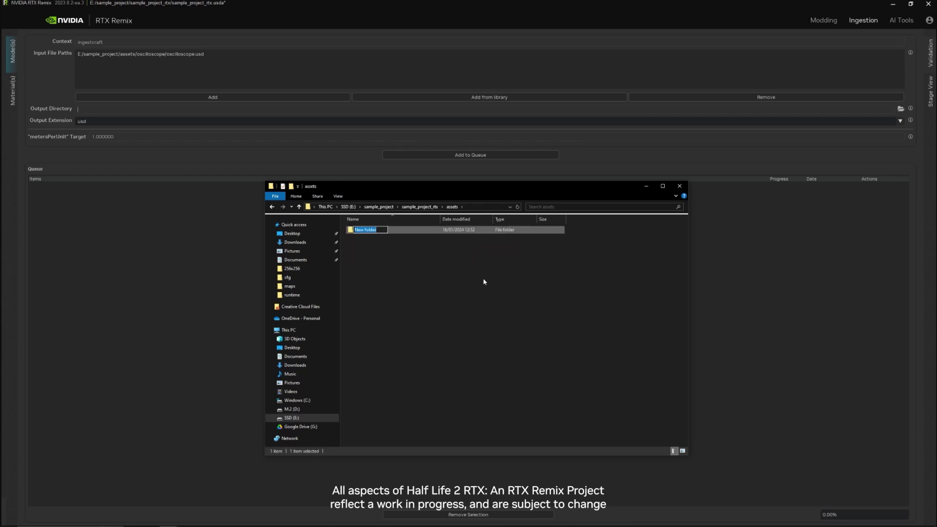
pyautogui.write('box')
pyautogui.press('Return')
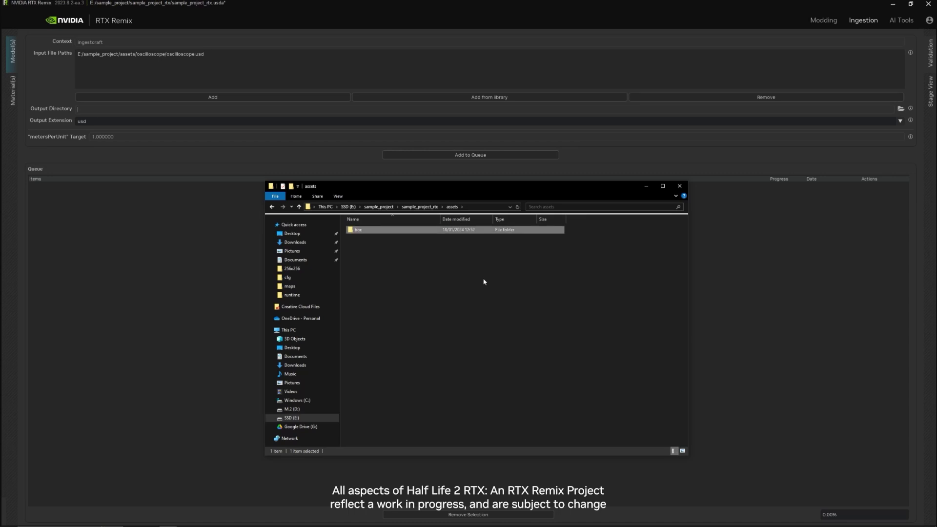
# Open the box folder and use its path, E:\sample_project\sample_project_rtx\assets\box, as the output directory for model ingestion.
pyautogui.doubleClick(364, 230)
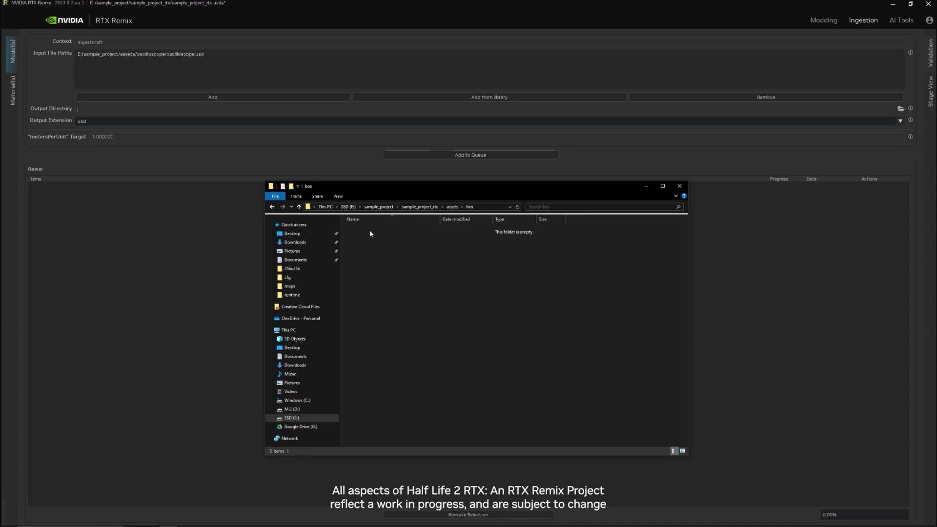
pyautogui.click(485, 208)
pyautogui.hotkey('ctrl', 'c')
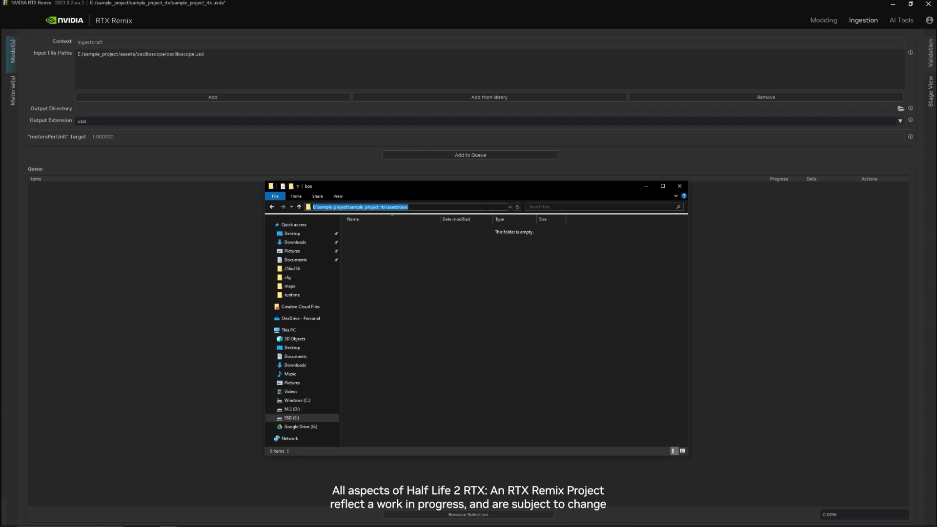
pyautogui.click(156, 110)
pyautogui.hotkey('ctrl', 'v')
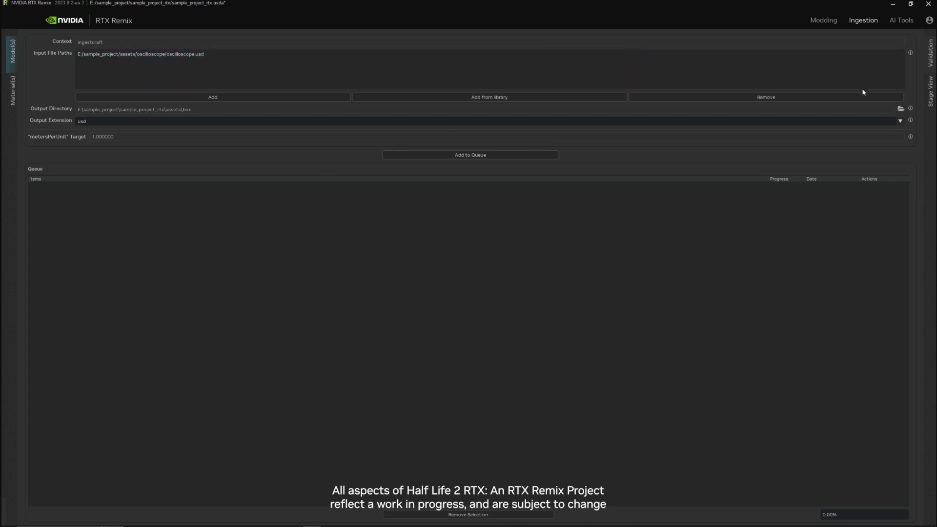
pyautogui.click(901, 109)
pyautogui.click(646, 163)
pyautogui.click(244, 96)
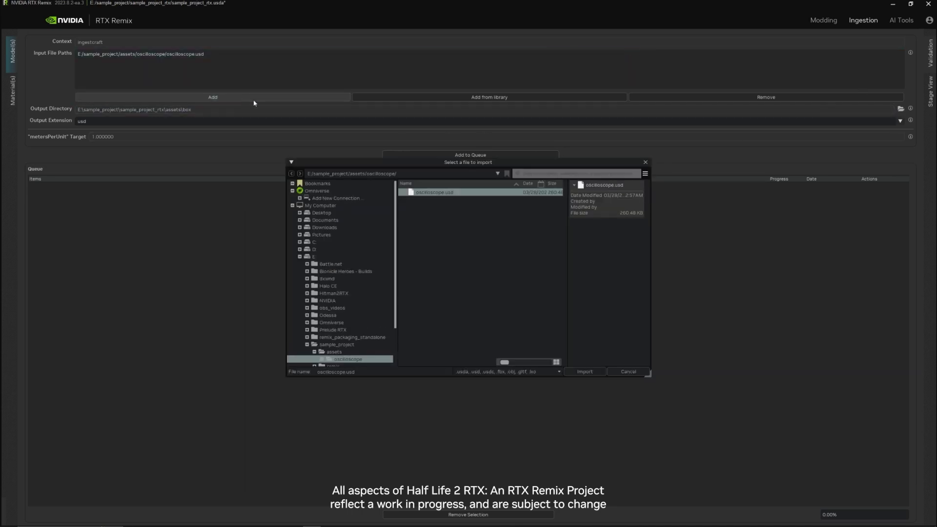
pyautogui.click(646, 162)
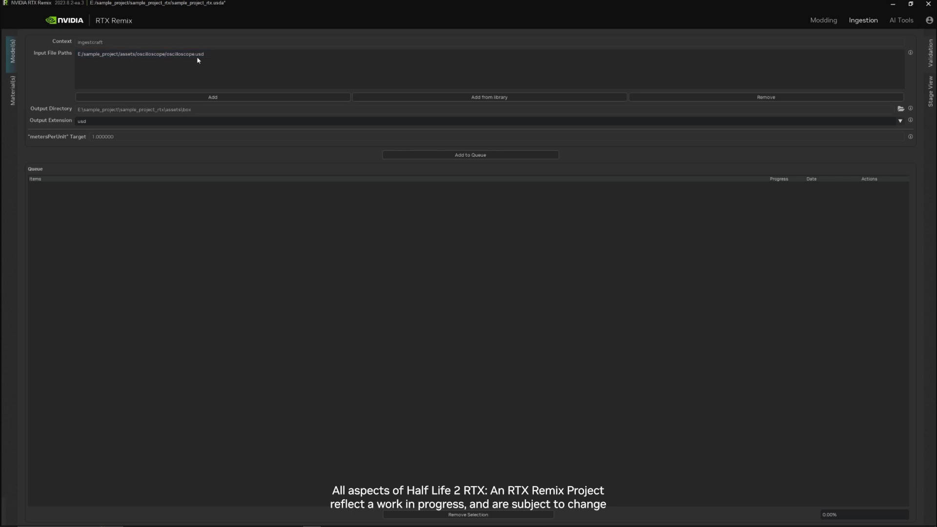
# Keep usd as the output extension and add the oscilloscope model to the ingestion queue.
pyautogui.click(82, 110)
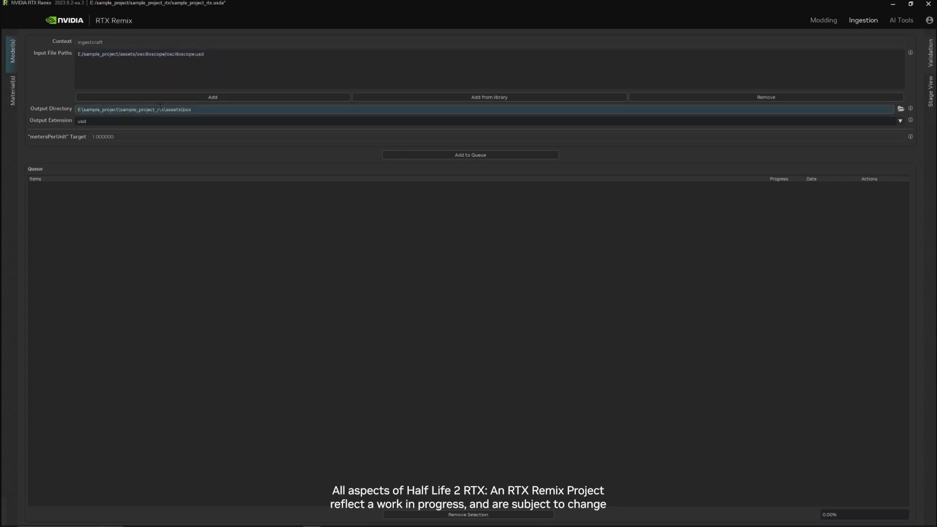
pyautogui.click(131, 123)
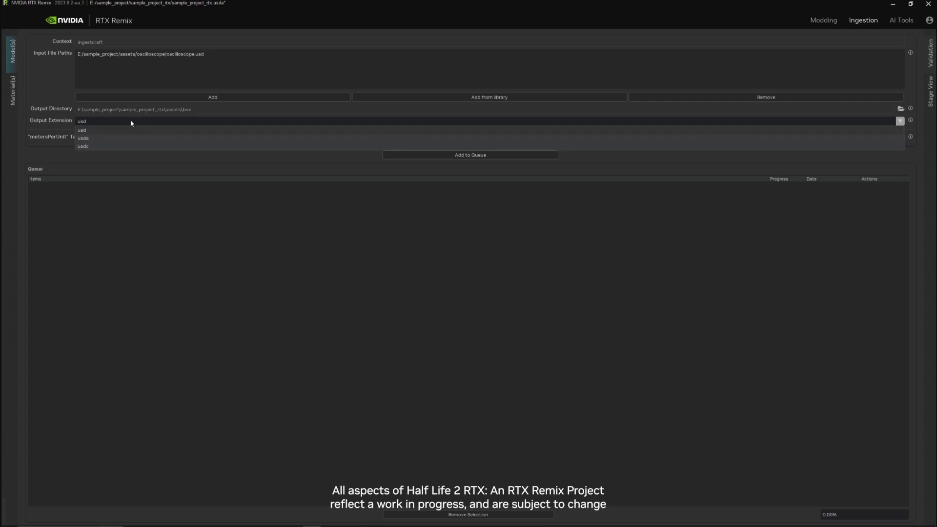
pyautogui.click(129, 121)
pyautogui.click(129, 122)
pyautogui.click(129, 123)
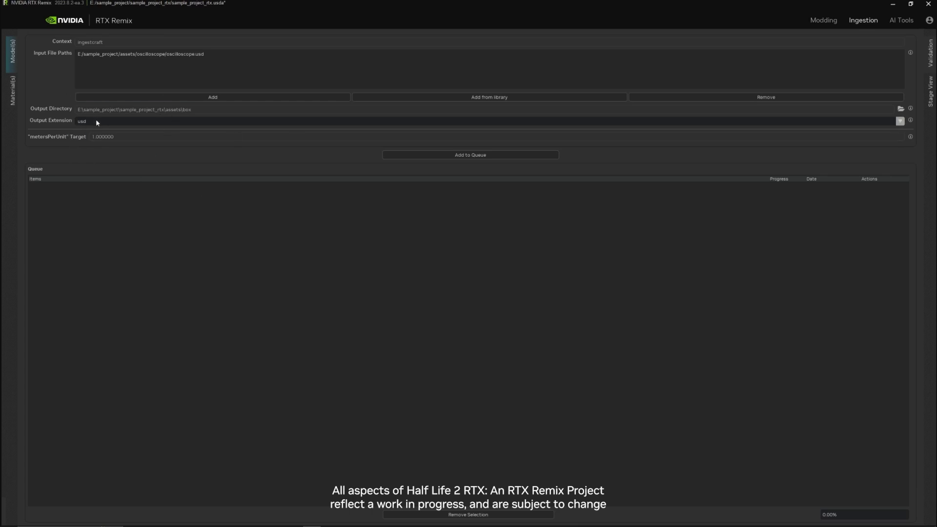
pyautogui.click(435, 158)
pyautogui.click(434, 157)
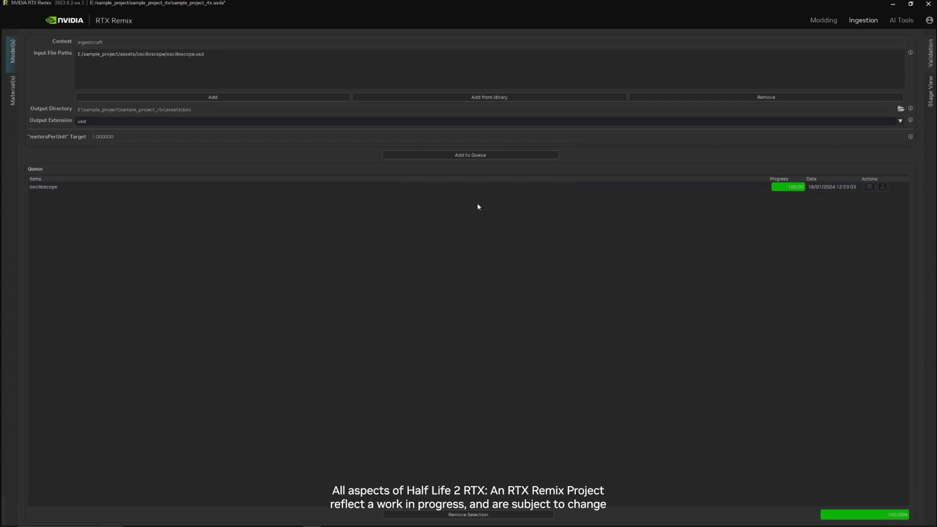
# In File Explorer, create a folder named textures beside the ingested oscilloscope files in the box folder, and open it.
pyautogui.moveTo(448, 185); pyautogui.dragTo(433, 167)
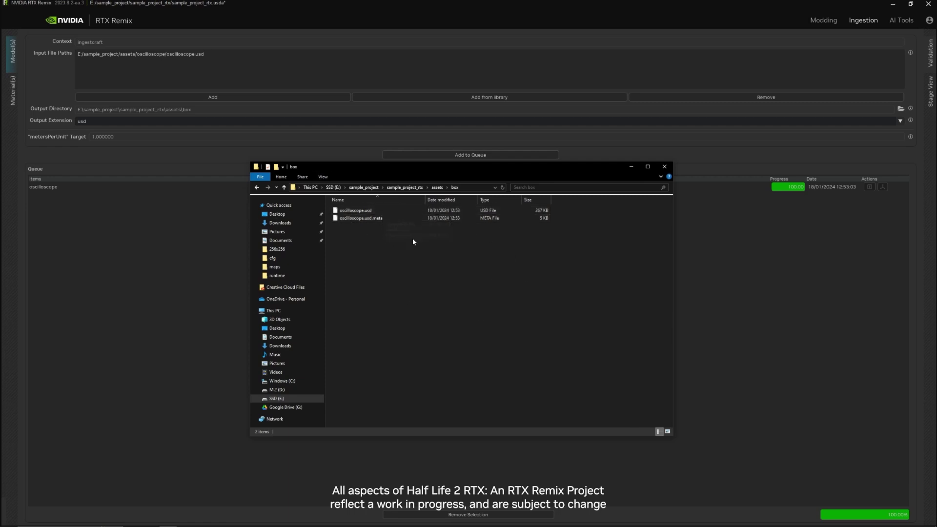
pyautogui.click(378, 221)
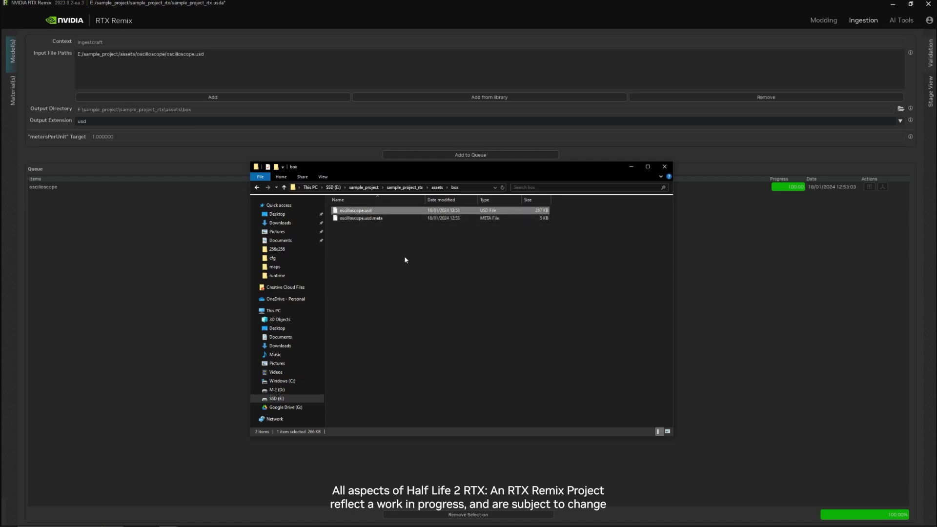
pyautogui.click(493, 271)
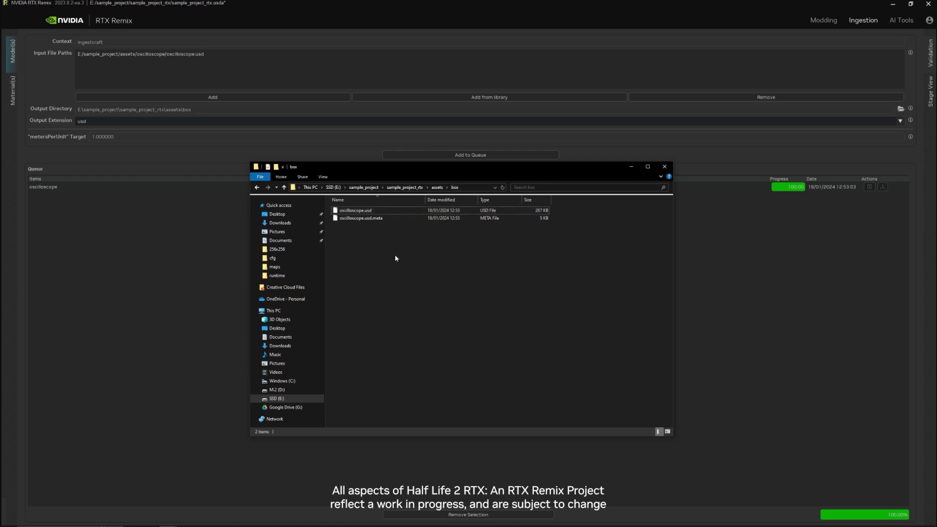
pyautogui.hotkey('ctrl', 'shift', 'n')
pyautogui.write('textures')
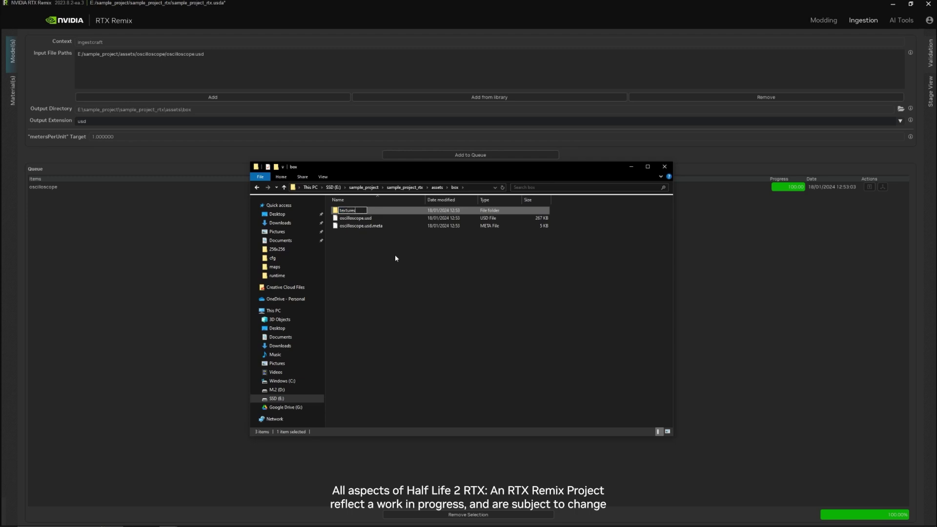
pyautogui.press('Return')
pyautogui.doubleClick(376, 212)
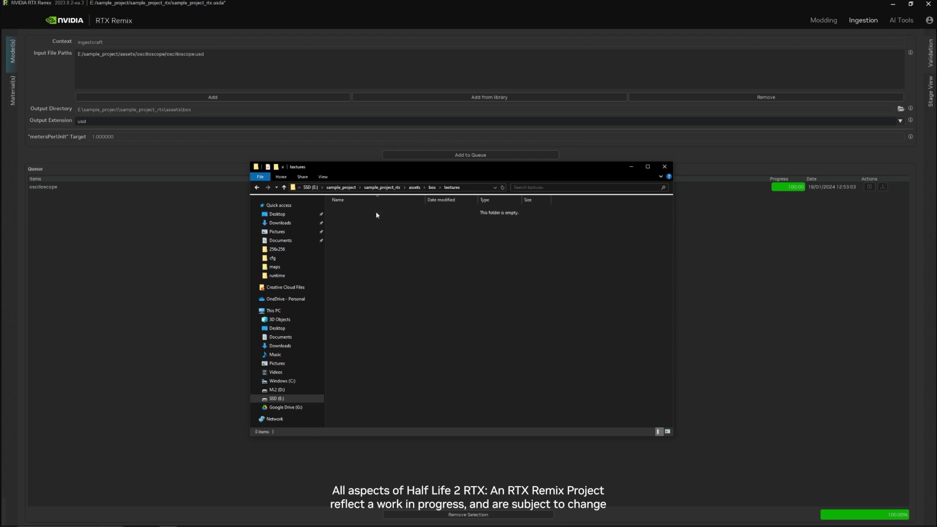
pyautogui.click(476, 188)
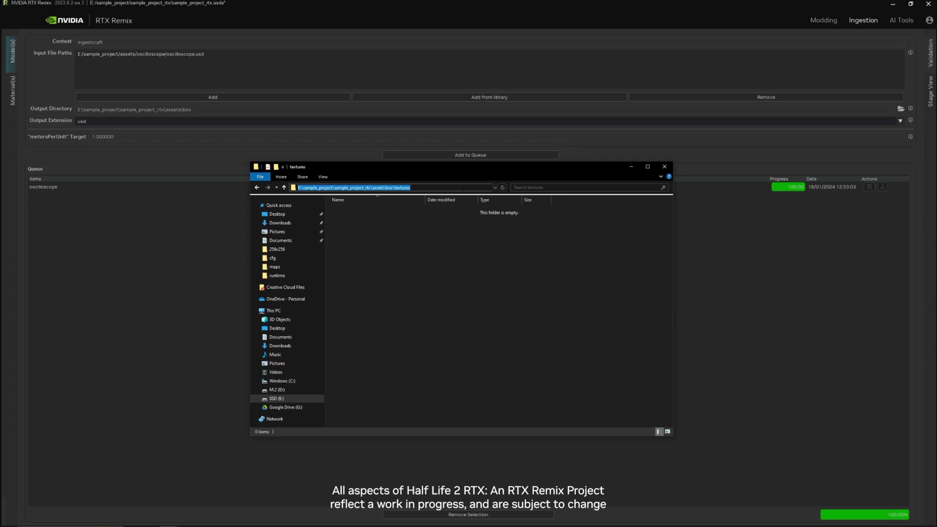
pyautogui.click(121, 218)
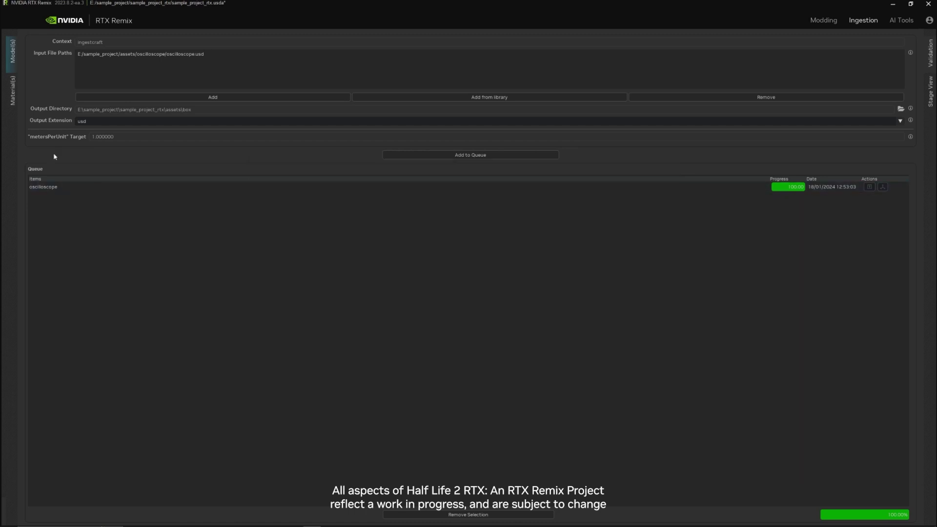
# Switch to material ingestion and set the texture convention to Normal - DirectX.
pyautogui.click(12, 88)
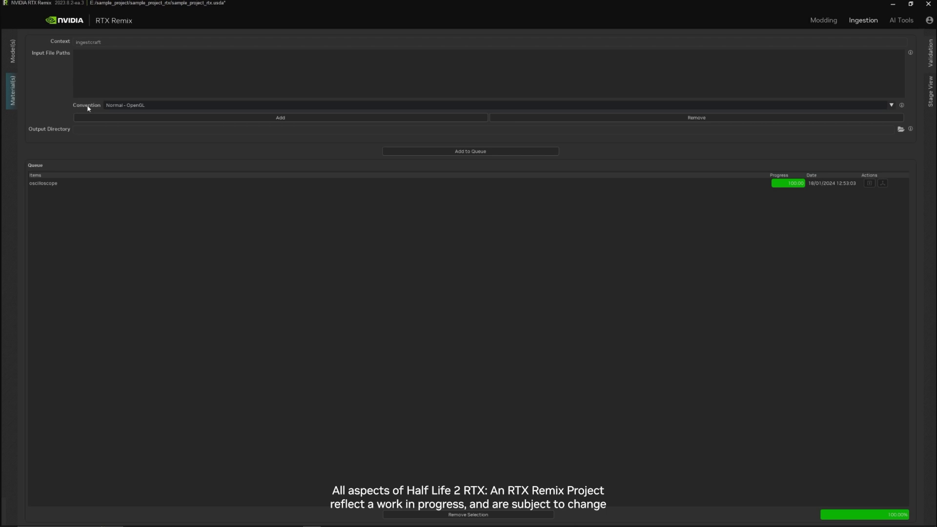
pyautogui.click(126, 107)
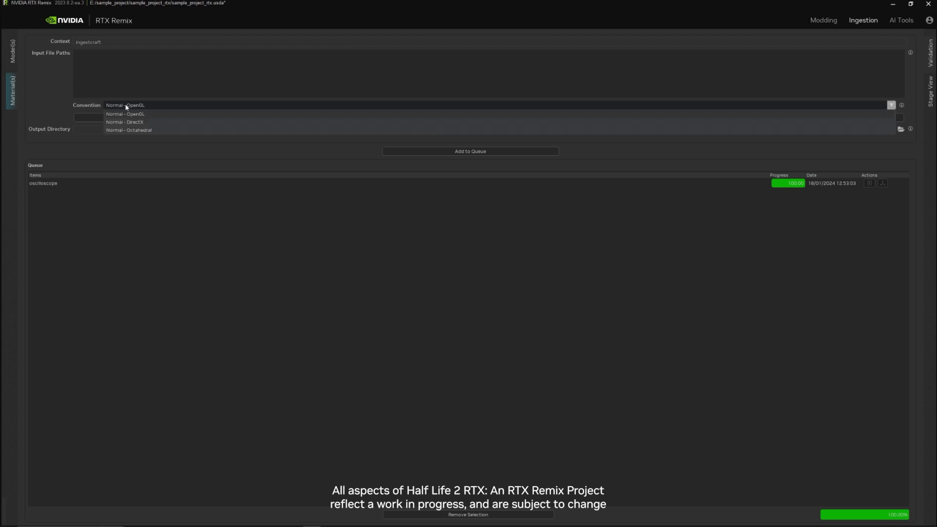
pyautogui.click(151, 106)
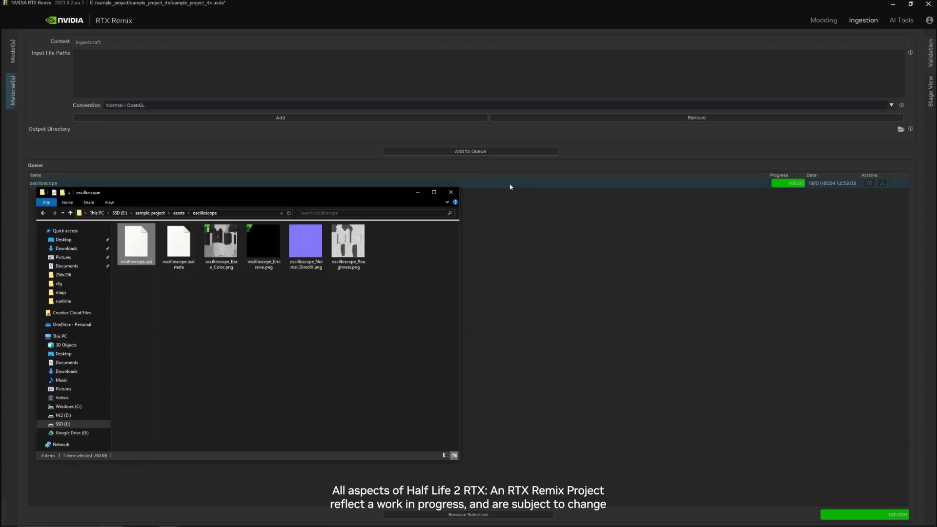
pyautogui.click(118, 105)
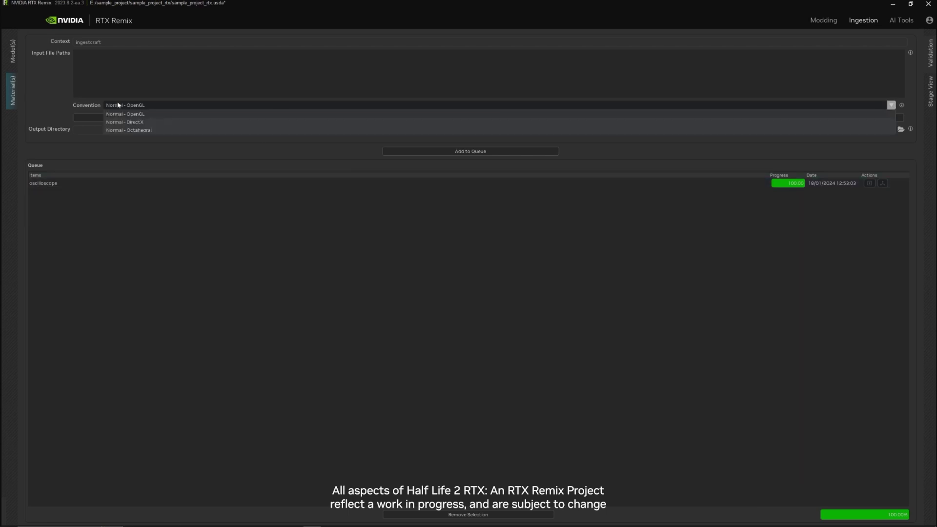
pyautogui.click(145, 122)
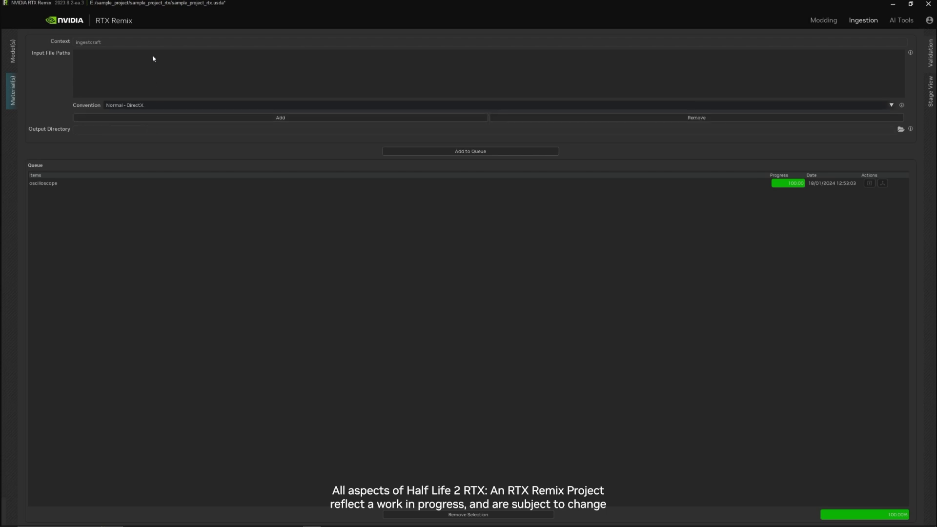
# Add the oscilloscope Base_Color, Emissive, Normal_DirectX and Roughness PNG files from File Explorer to the material input file paths.
pyautogui.hotkey('alt', 'Tab')
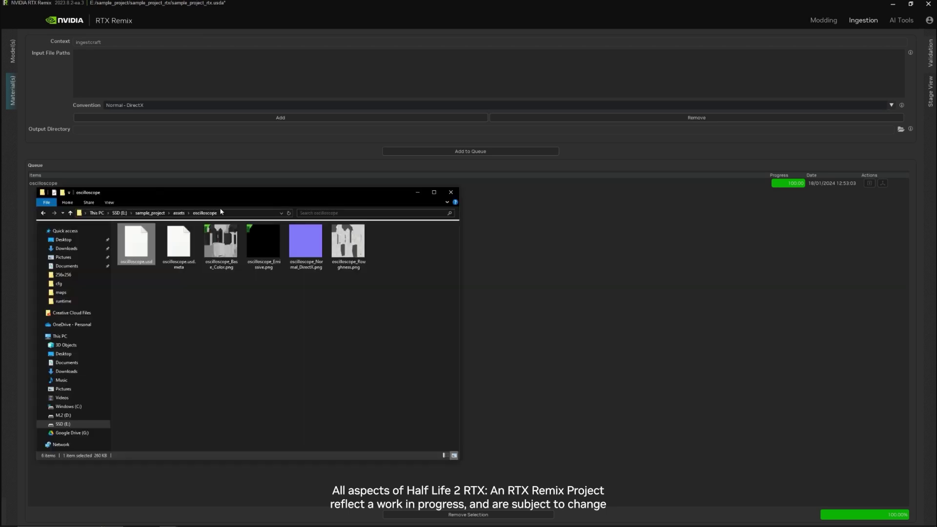
pyautogui.click(272, 384)
pyautogui.moveTo(218, 300); pyautogui.dragTo(142, 66)
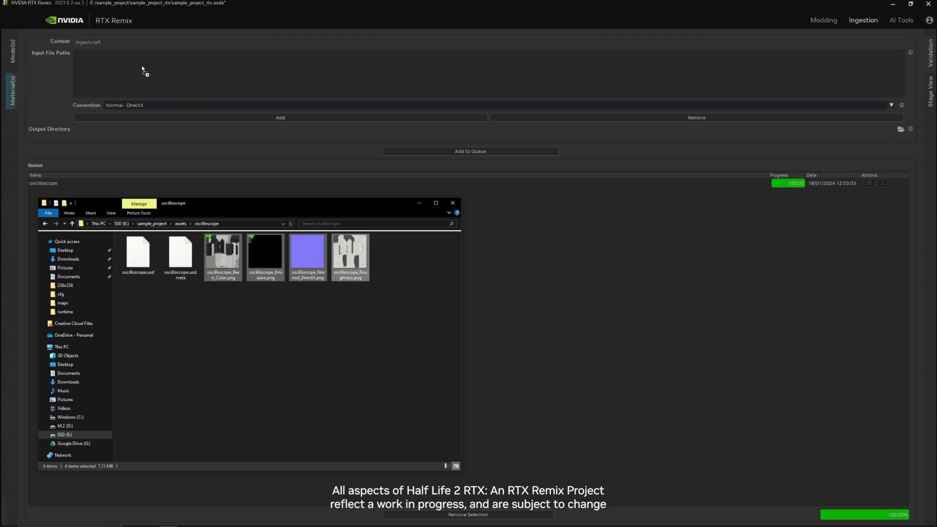
pyautogui.click(139, 145)
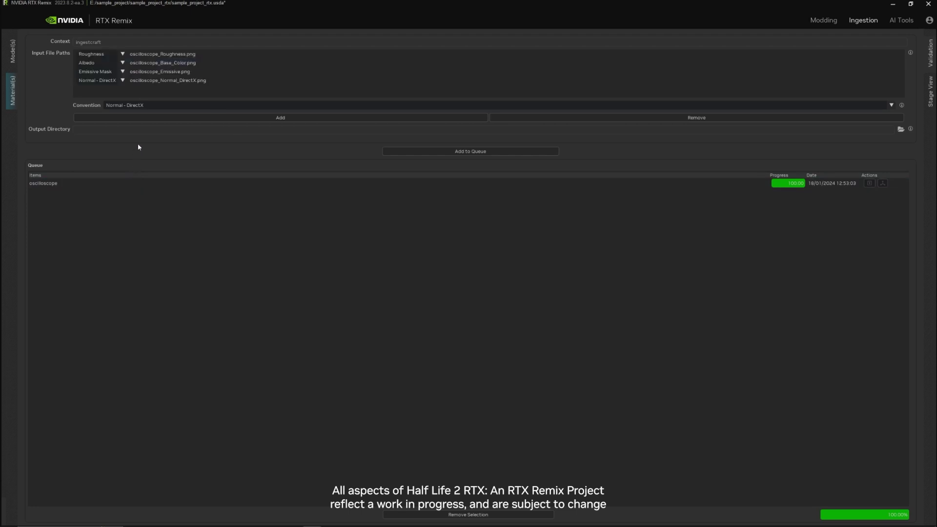
pyautogui.click(256, 119)
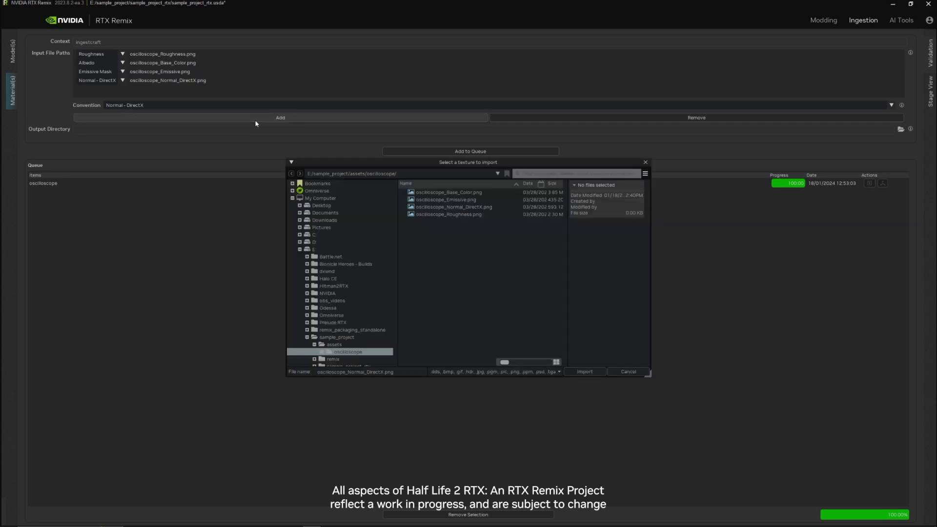
pyautogui.click(646, 162)
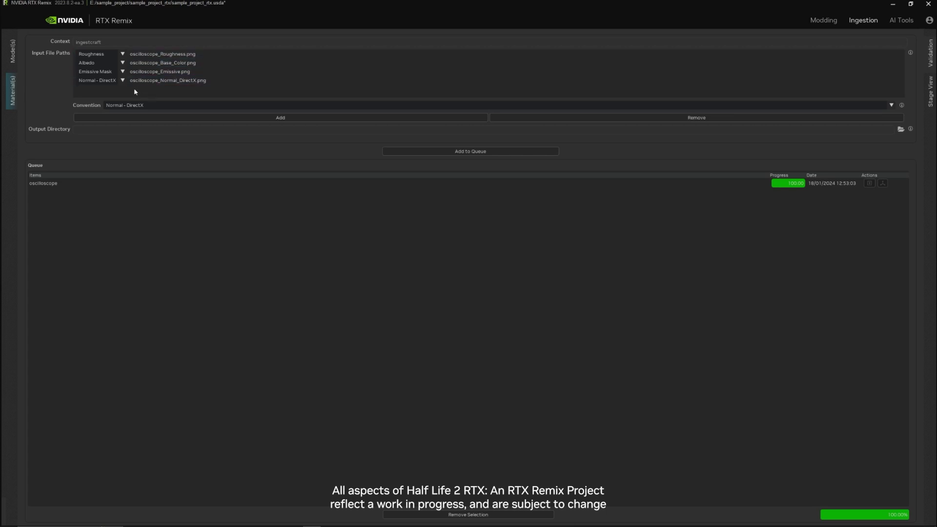
pyautogui.click(122, 64)
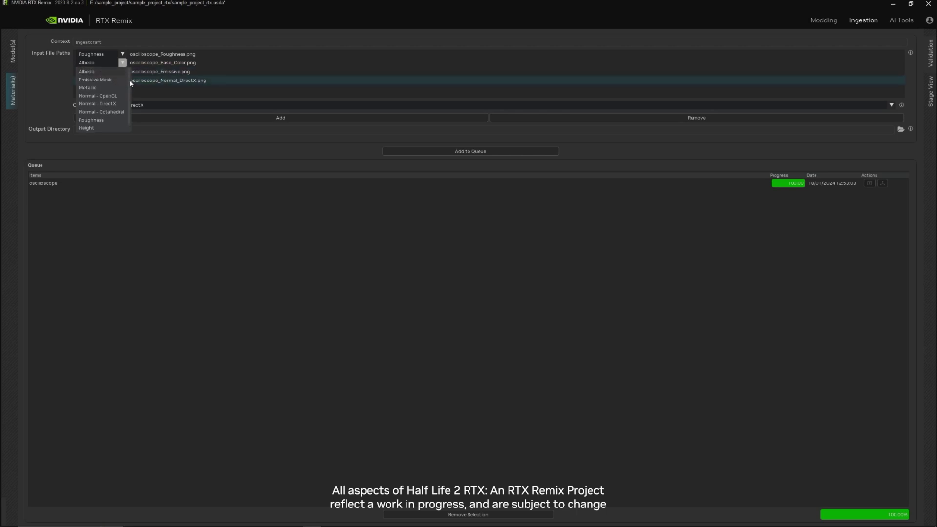
pyautogui.scroll(-1, 122, 86)
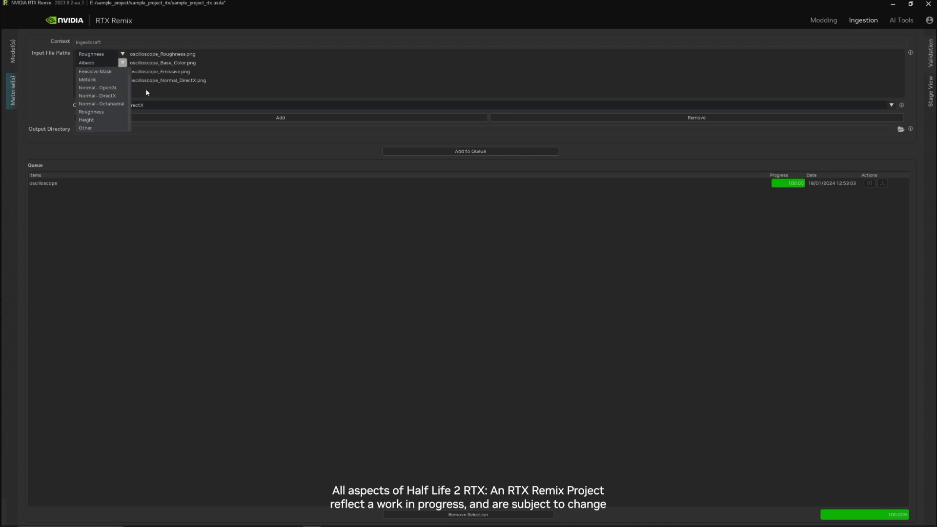
pyautogui.scroll(1, 98, 73)
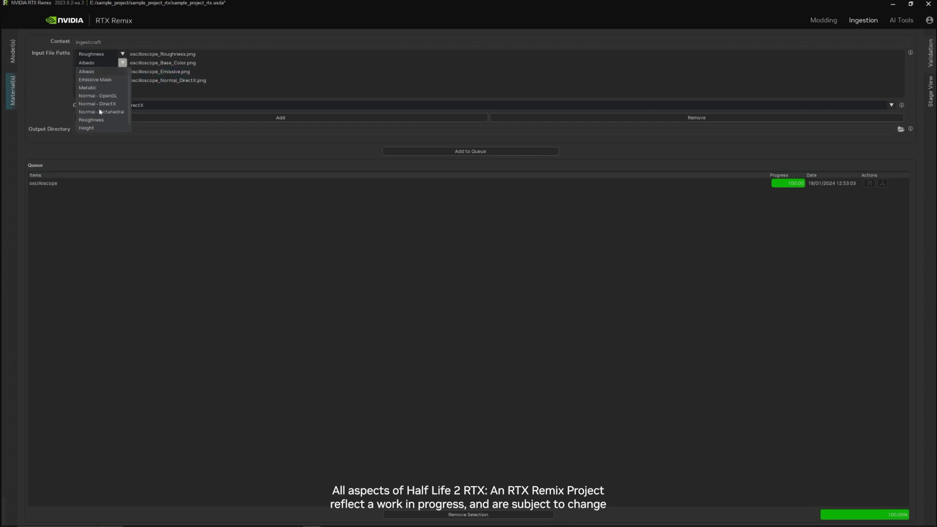
pyautogui.click(158, 96)
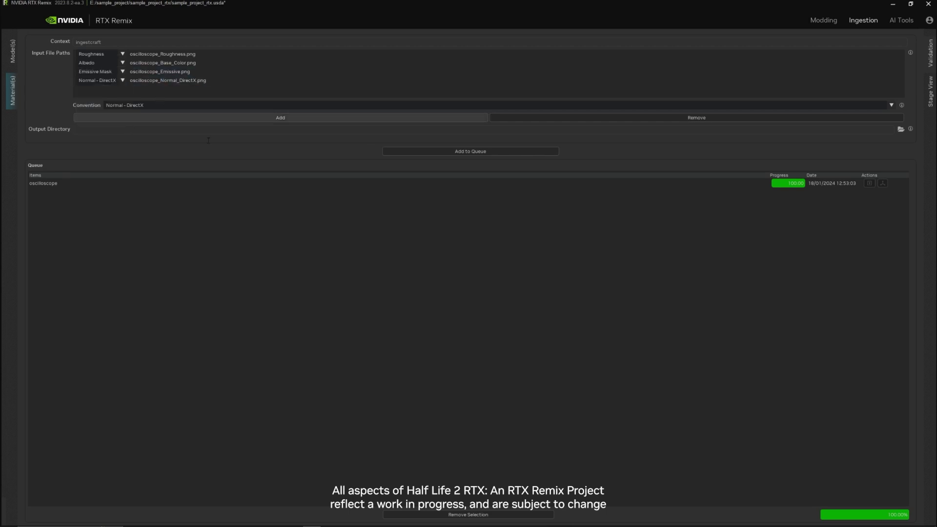
# Set the material output directory to E:\sample_project\sample_project_rtx\assets\box\textures and add the four textures to the ingestion queue.
pyautogui.click(115, 128)
pyautogui.click(381, 188)
pyautogui.hotkey('ctrl', 'c')
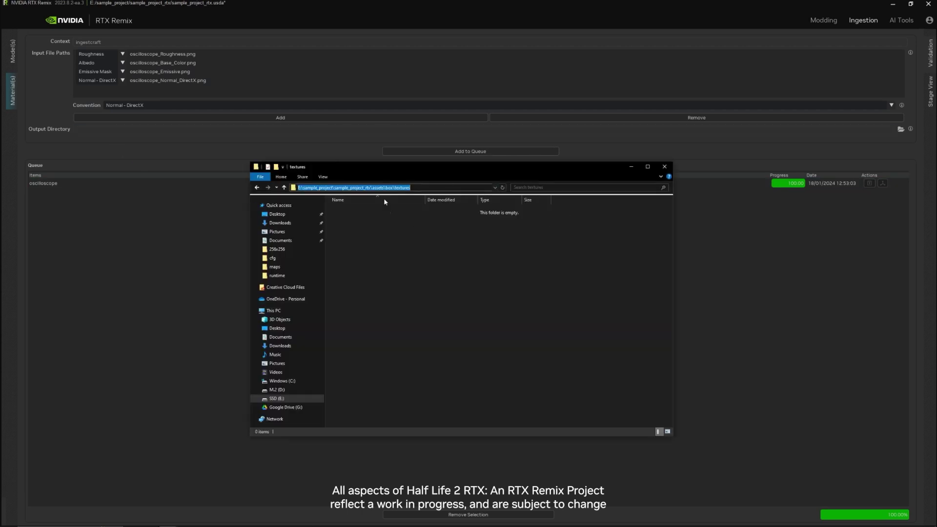
pyautogui.click(168, 132)
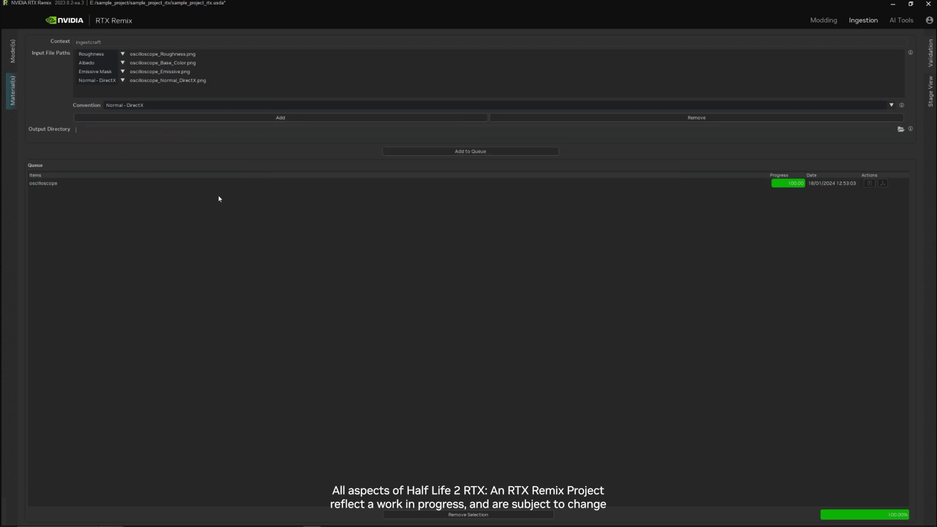
pyautogui.hotkey('ctrl', 'v')
pyautogui.click(451, 151)
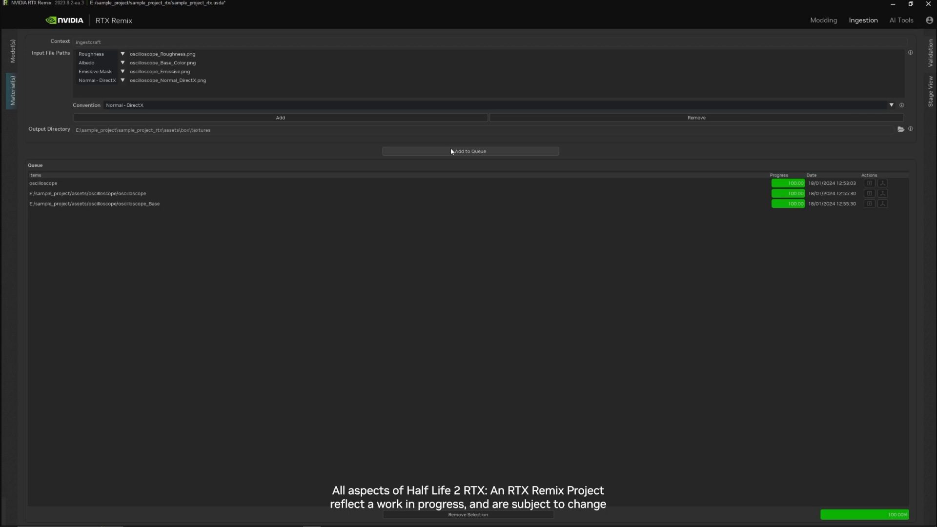
# Switch to File Explorer, go up to the box folder containing the ingested model, and select its path.
pyautogui.hotkey('alt', 'Tab')
pyautogui.click(455, 187)
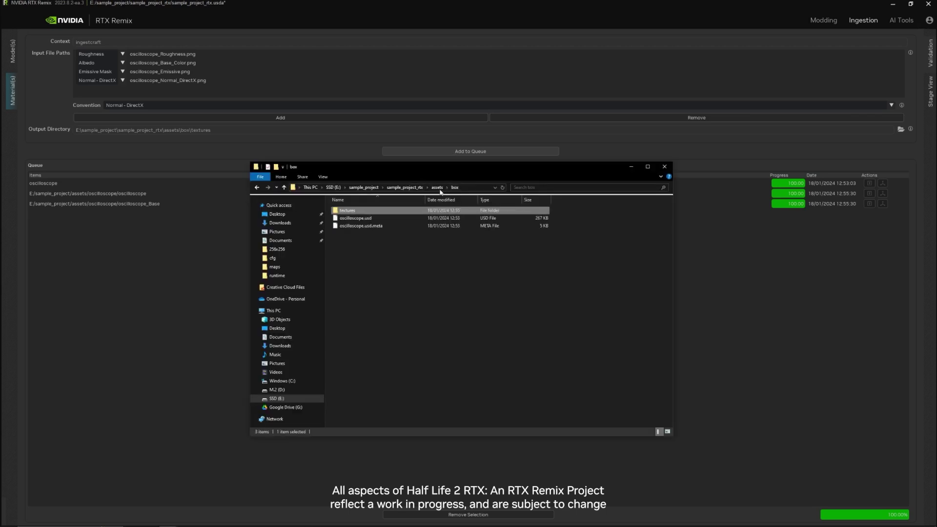
pyautogui.click(471, 189)
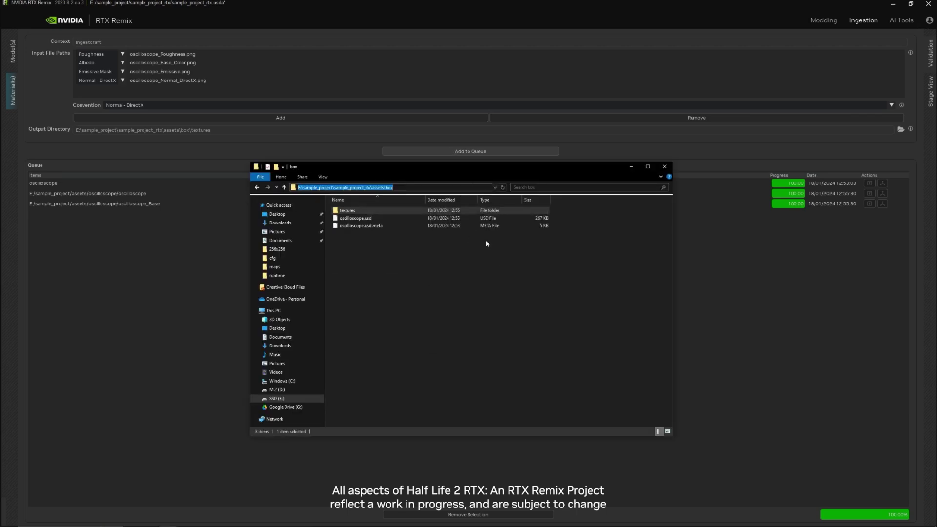
# Return to RTX Remix's Modding view, select the green R mesh, and add oscilloscope.usd from the assets/box folder as a new reference.
pyautogui.click(771, 271)
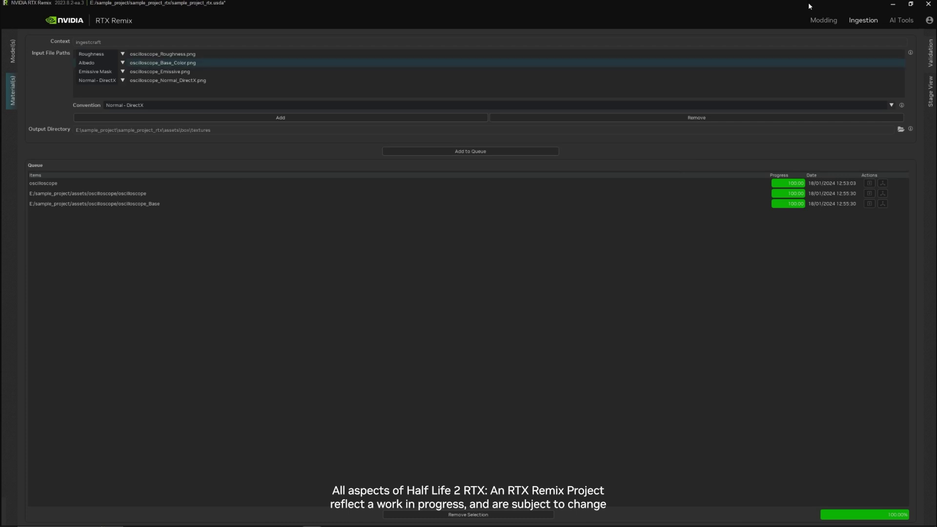
pyautogui.click(833, 22)
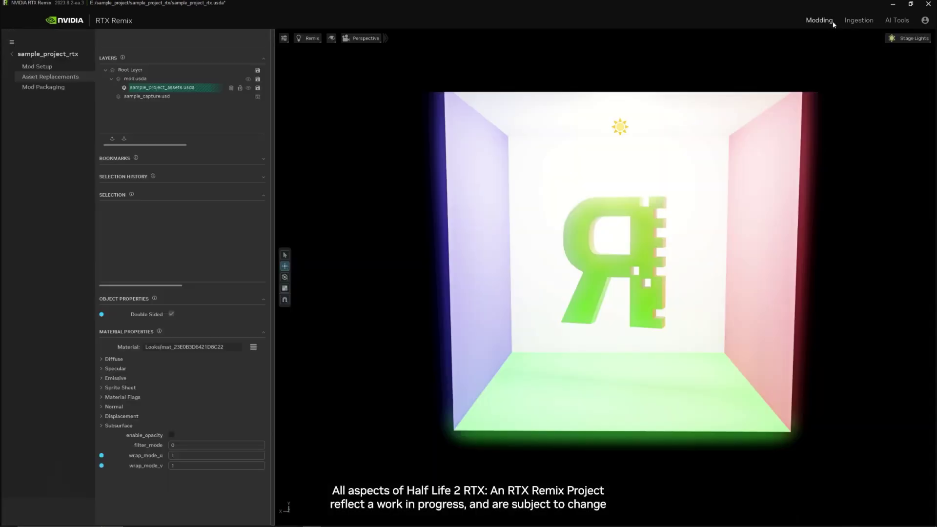
pyautogui.click(643, 222)
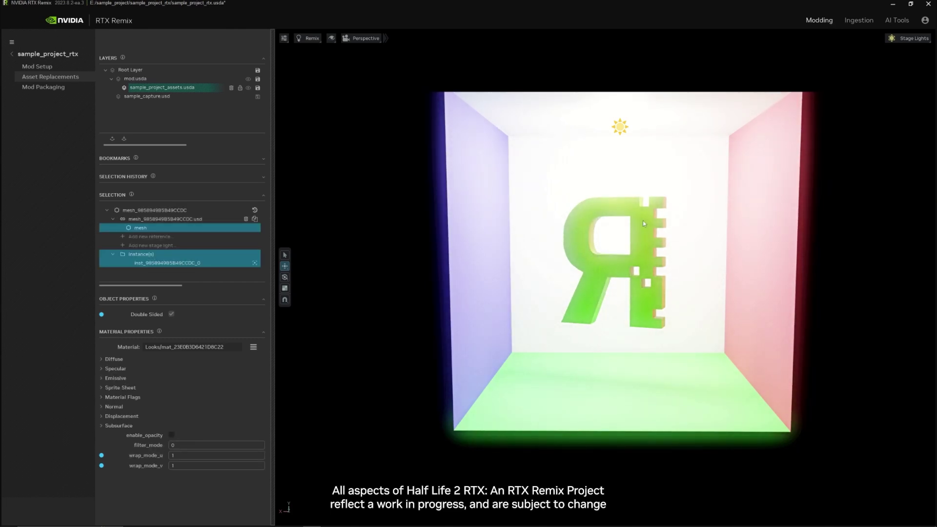
pyautogui.click(143, 237)
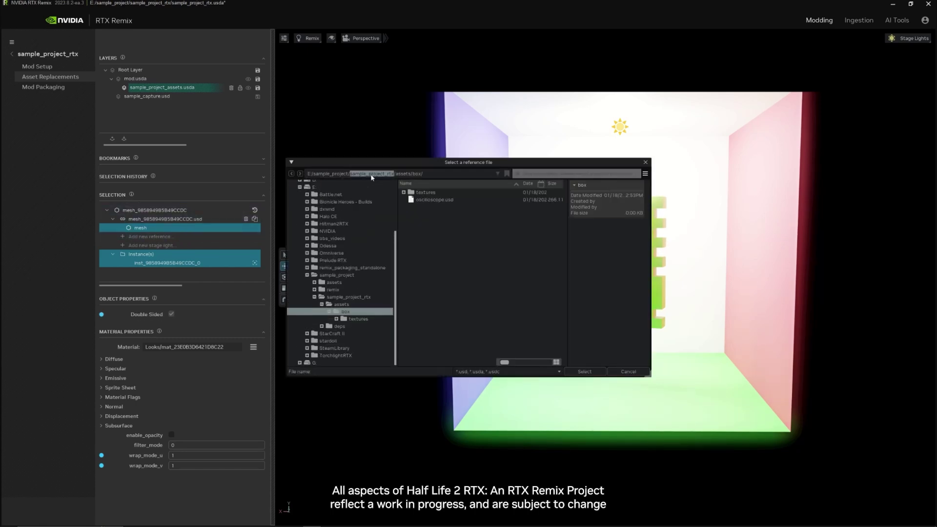
pyautogui.doubleClick(443, 200)
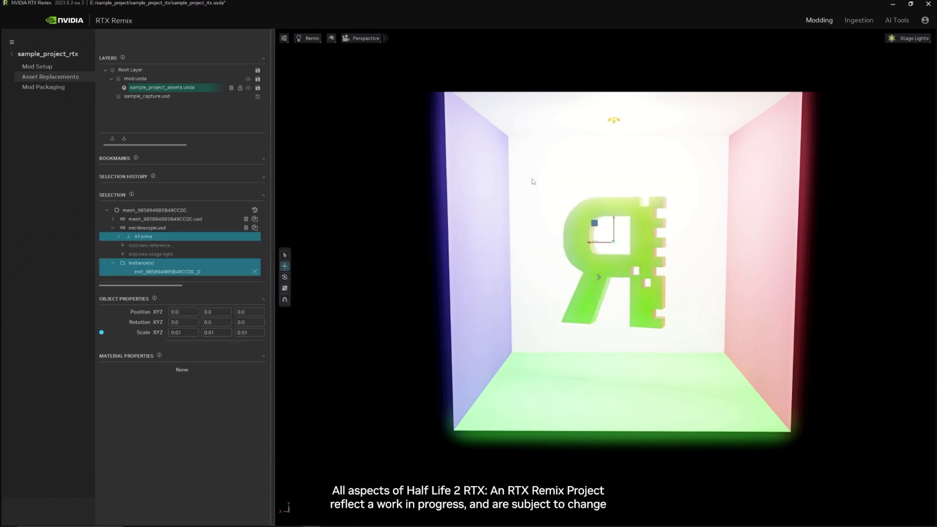
# Set the oscilloscope reference's scale to 4 on the X, Y and Z axes and check its size inside the box.
pyautogui.scroll(2, 509, 184)
pyautogui.doubleClick(189, 332)
pyautogui.write('4')
pyautogui.write('4')
pyautogui.press('Tab')
pyautogui.write('4')
pyautogui.press('Return')
pyautogui.press('Tab')
pyautogui.write('4')
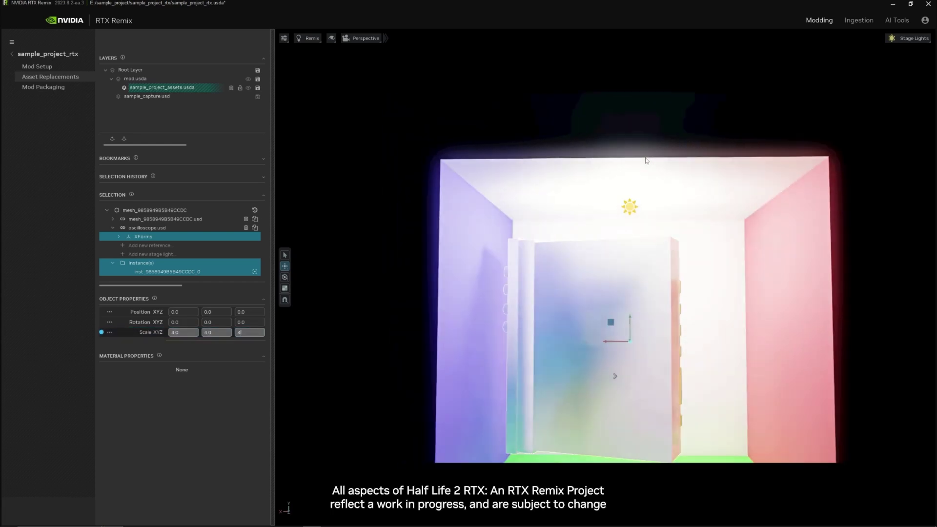
pyautogui.moveTo(646, 161); pyautogui.dragTo(641, 236, button='right')
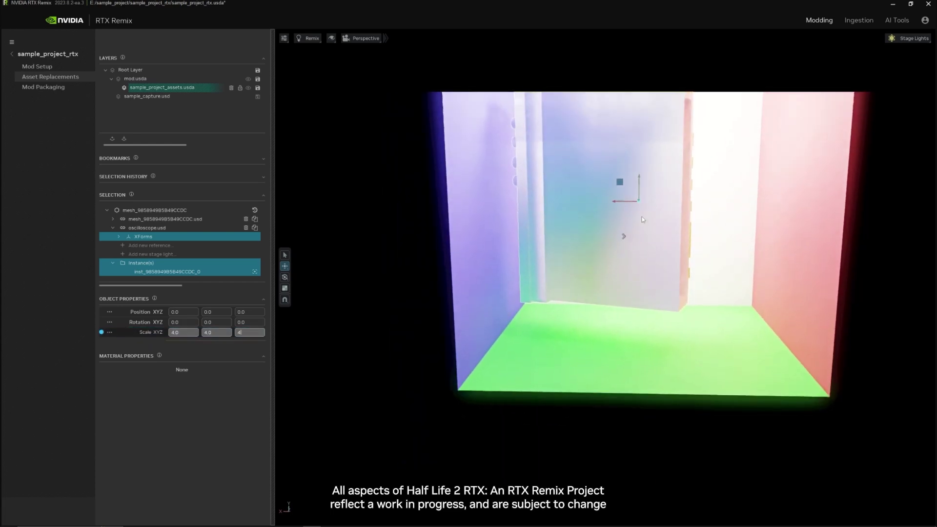
pyautogui.scroll(-5, 642, 216)
pyautogui.scroll(5, 644, 205)
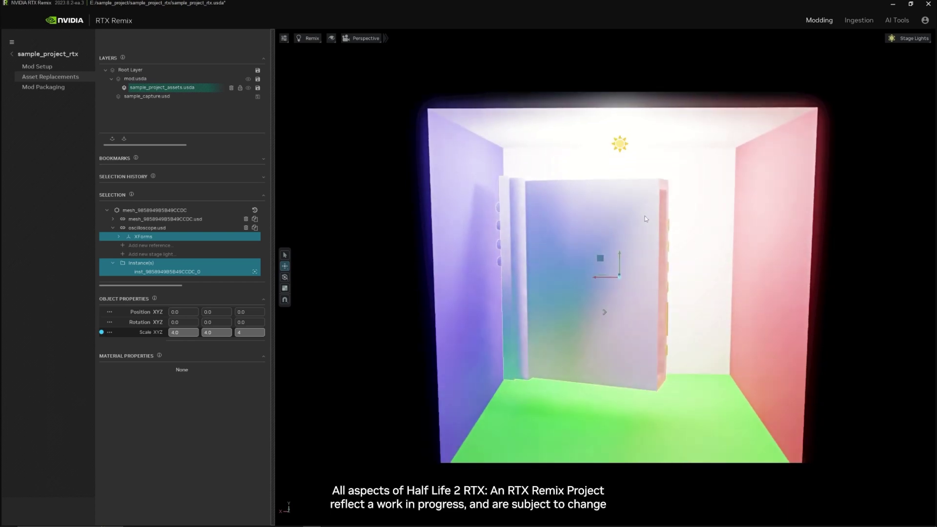
pyautogui.scroll(-3, 645, 218)
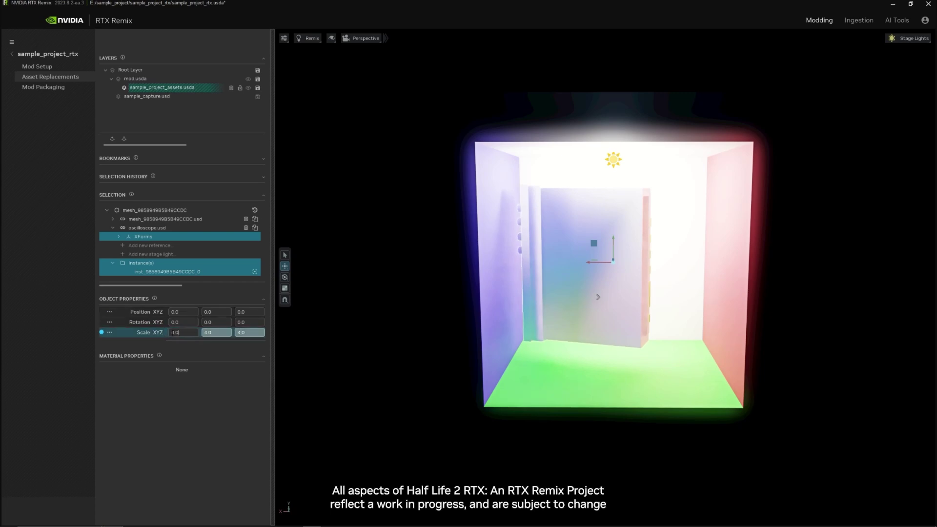
# Set the oscilloscope reference's scale to 3 on the X, Y and Z axes.
pyautogui.click(183, 332)
pyautogui.write('8')
pyautogui.press('Tab')
pyautogui.write('3')
pyautogui.click(250, 336)
pyautogui.hotkey('ctrl', 'a')
pyautogui.write('3')
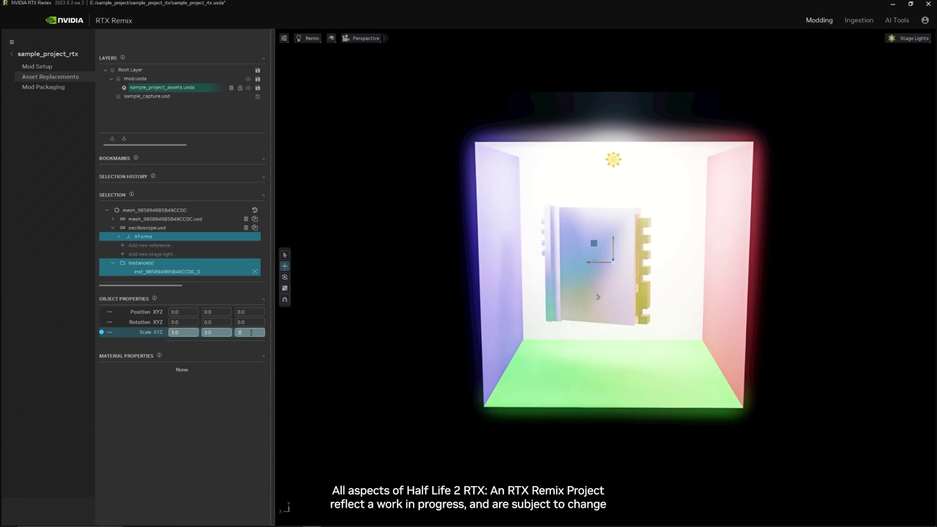
# Delete the original captured mesh reference, keeping oscilloscope.usd, and save the sample_project_assets.usda layer.
pyautogui.scroll(2, 626, 228)
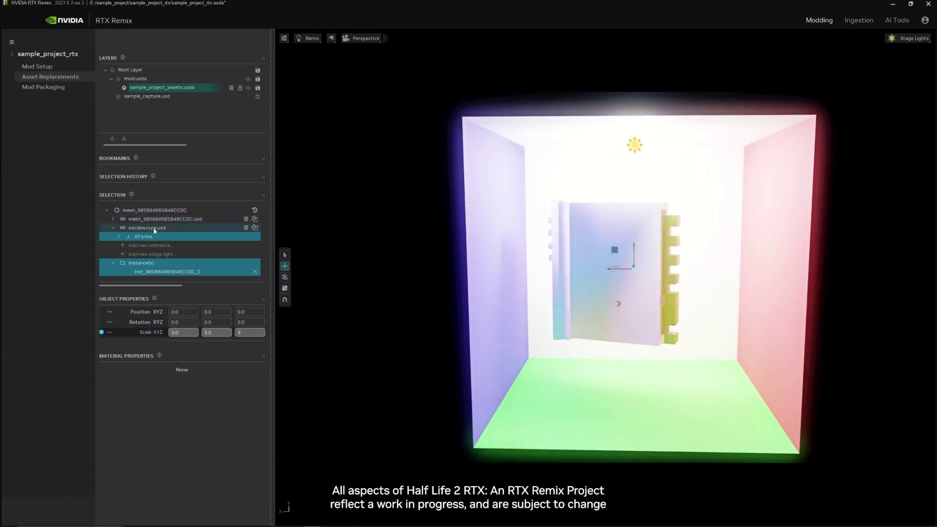
pyautogui.click(246, 219)
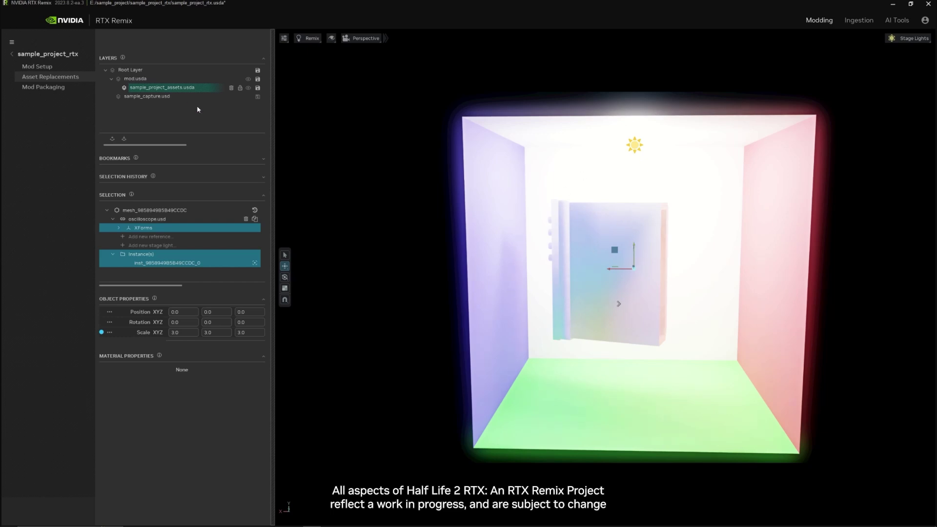
pyautogui.click(258, 88)
# Switch to File Explorer, copy the path of the ingested textures folder, and return to RTX Remix.
pyautogui.hotkey('alt', 'Tab')
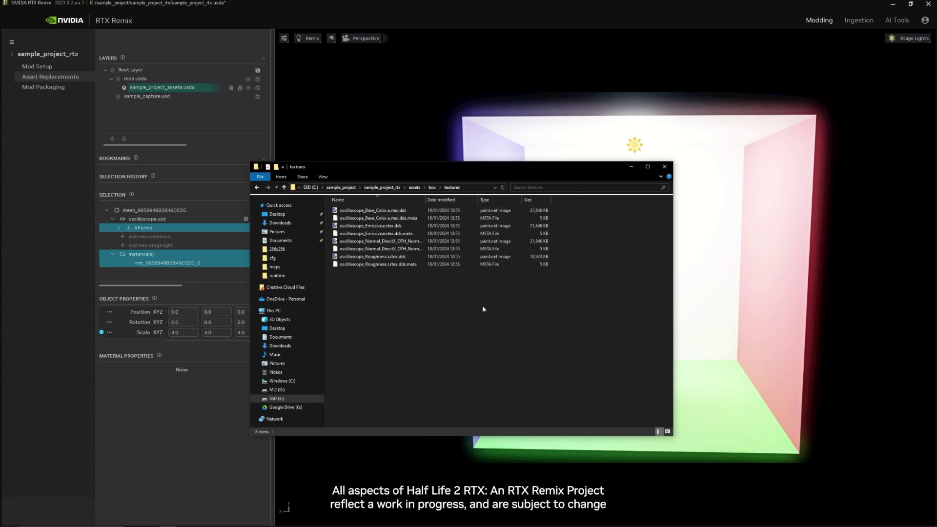
pyautogui.click(471, 189)
pyautogui.hotkey('ctrl', 'c')
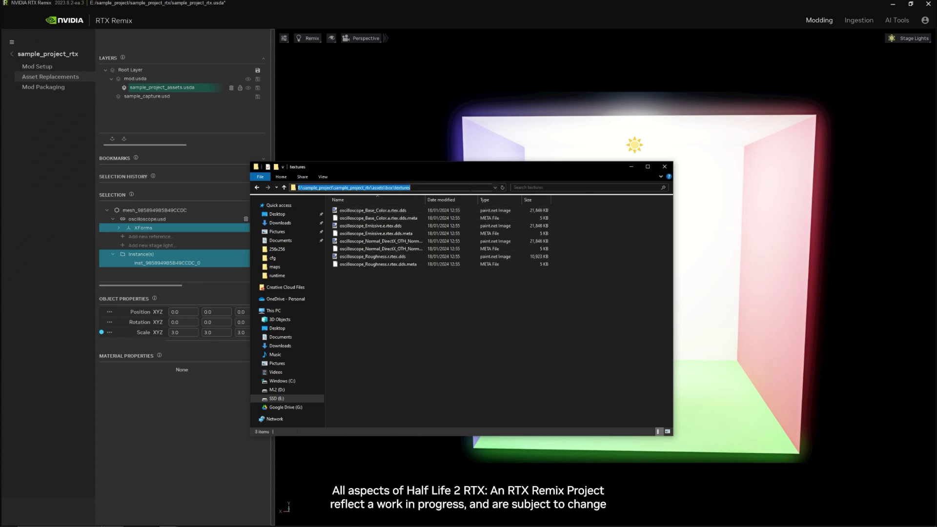
pyautogui.click(327, 129)
# Select the oscilloscope mesh in the viewport and assign oscilloscope_Base_Color.a.rtex.dds from the copied textures path as its albedo map.
pyautogui.click(621, 230)
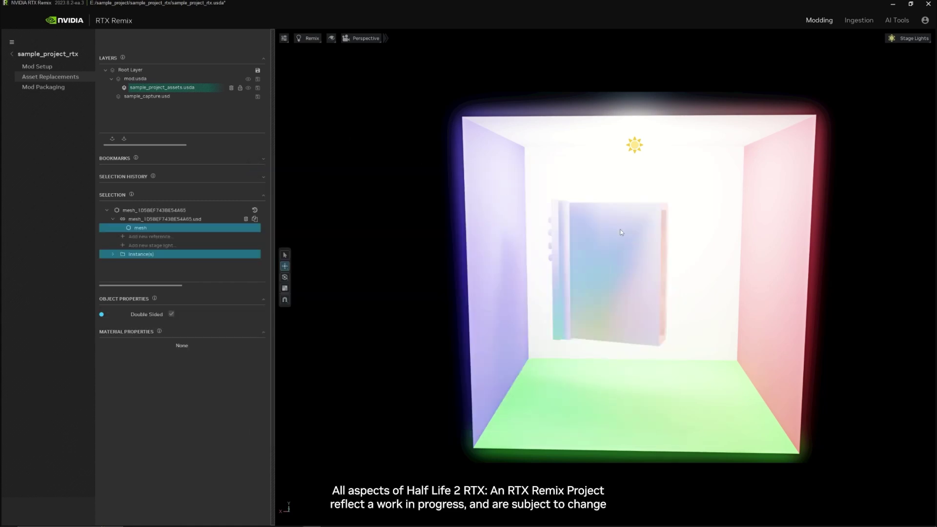
pyautogui.click(621, 232)
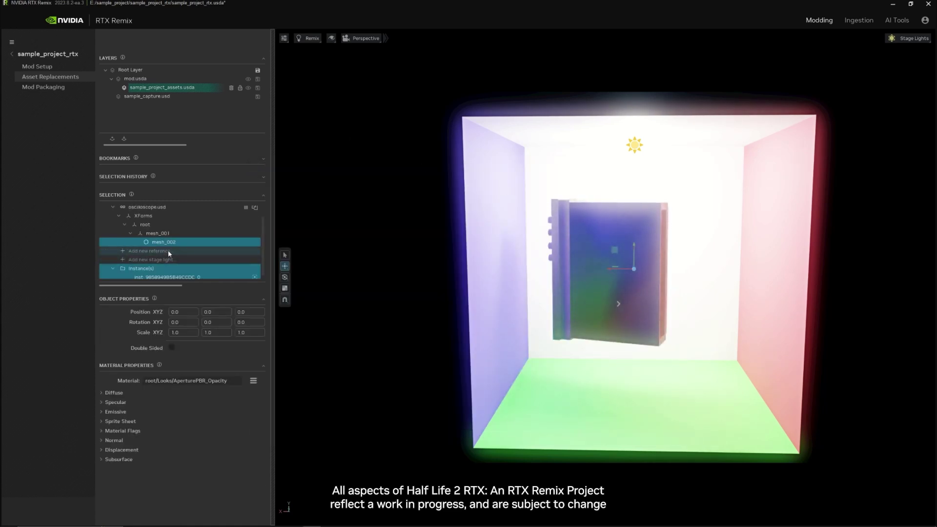
pyautogui.click(102, 393)
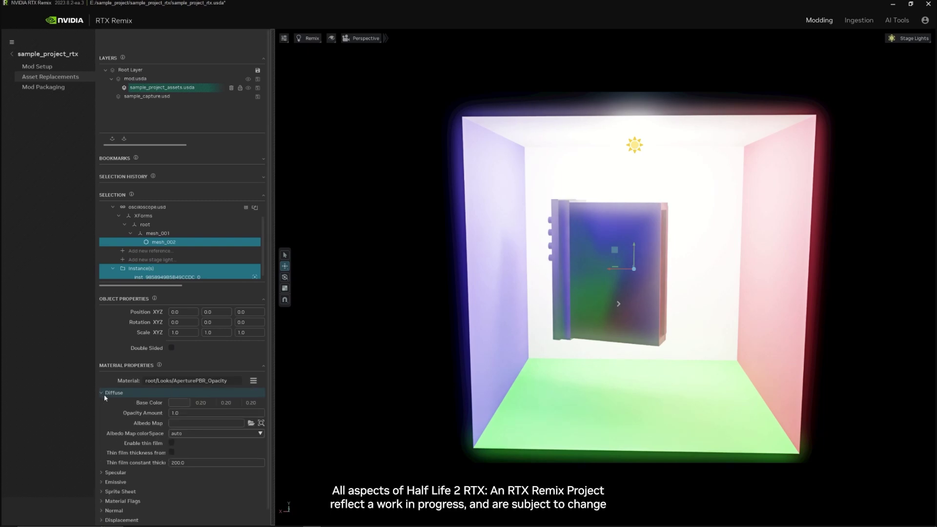
pyautogui.scroll(-1, 174, 324)
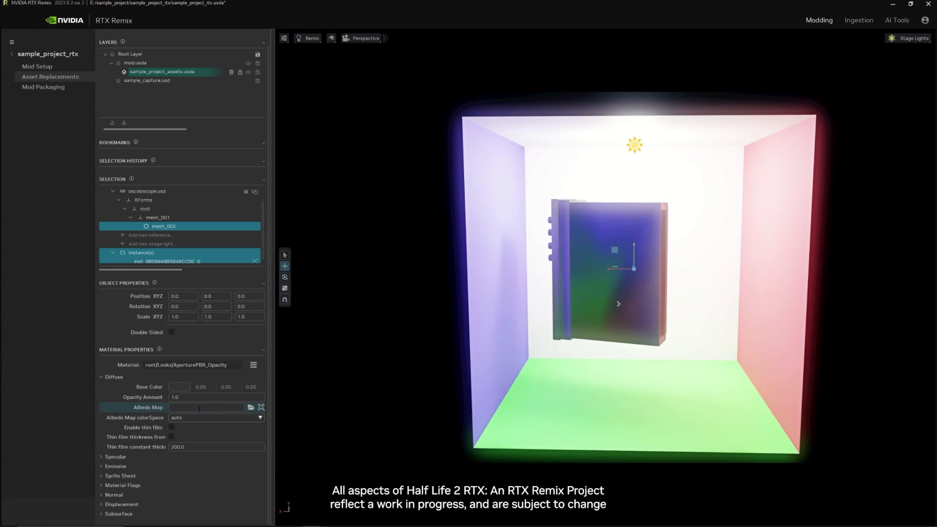
pyautogui.click(251, 407)
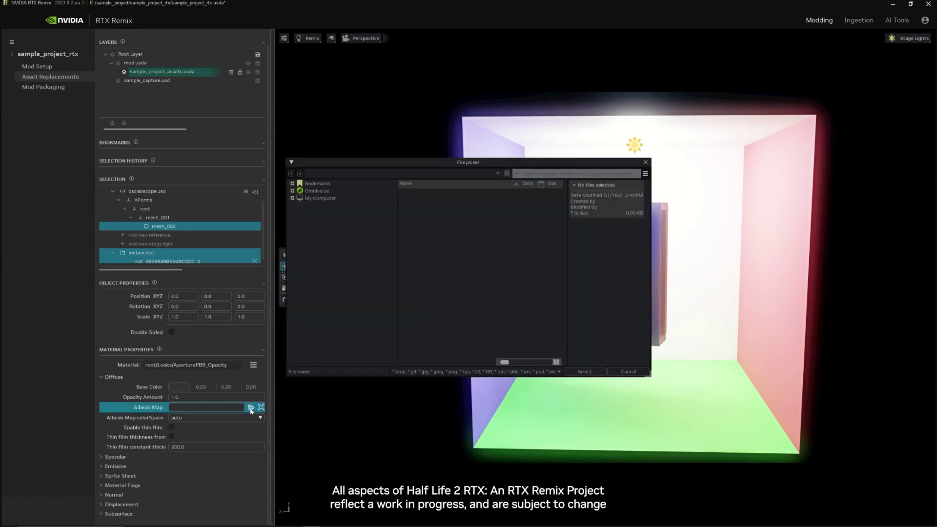
pyautogui.click(416, 173)
pyautogui.hotkey('ctrl', 'v')
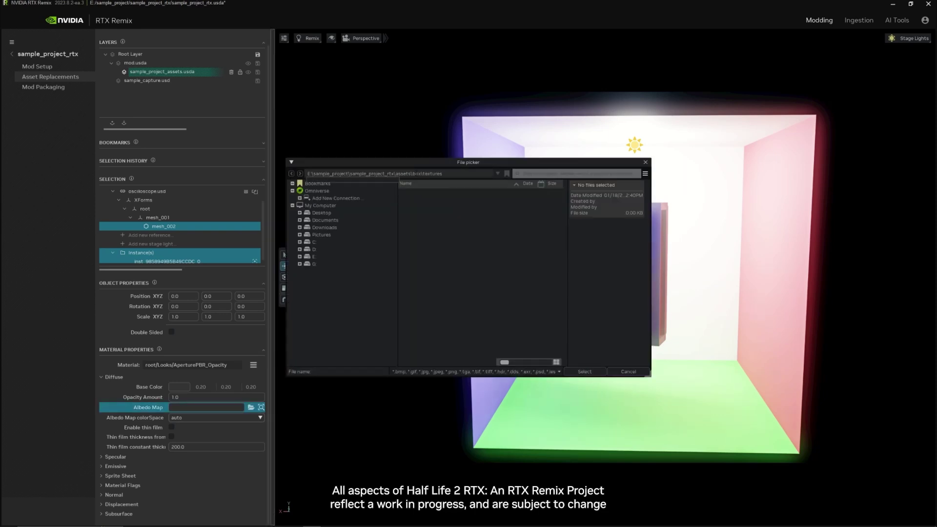
pyautogui.press('Return')
pyautogui.click(447, 193)
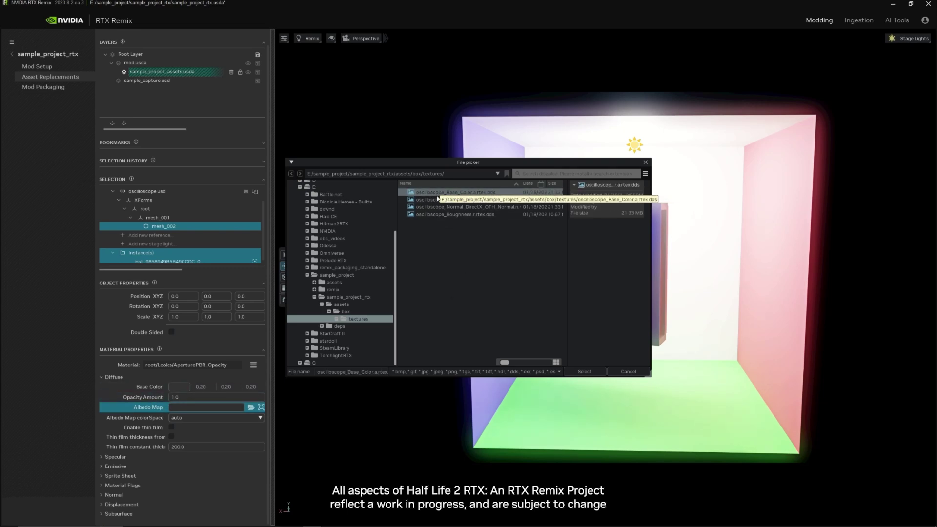
pyautogui.click(585, 372)
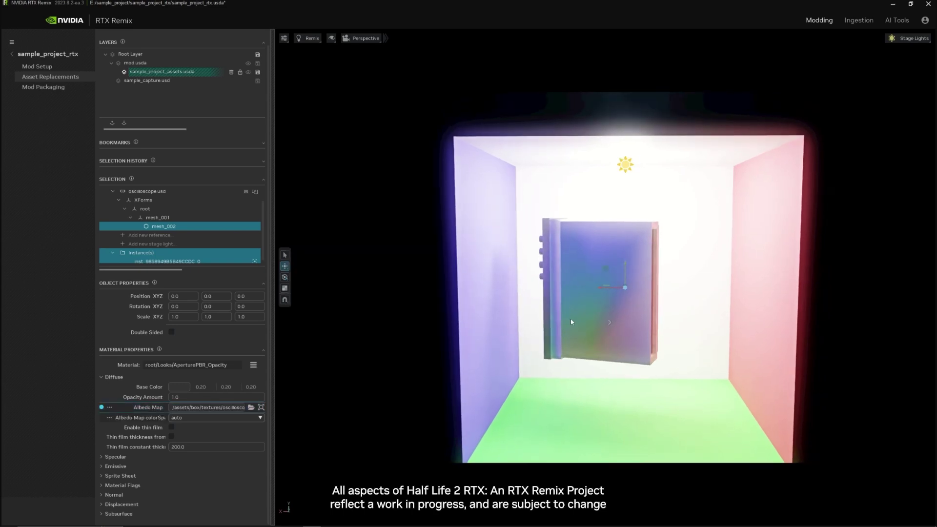
# Inspect the textured oscilloscope screen up close and assign oscilloscope_Roughness.r.rtex.dds as the material's specular roughness map.
pyautogui.scroll(5, 570, 318)
pyautogui.scroll(5, 566, 314)
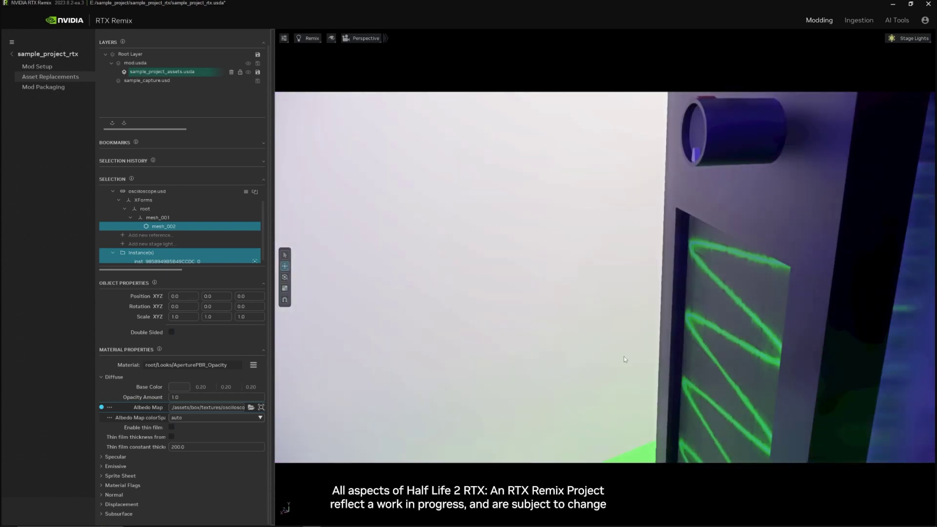
pyautogui.keyDown('alt'); pyautogui.moveTo(625, 359); pyautogui.dragTo(358, 74); pyautogui.keyUp('alt')
pyautogui.click(358, 74)
pyautogui.click(146, 407)
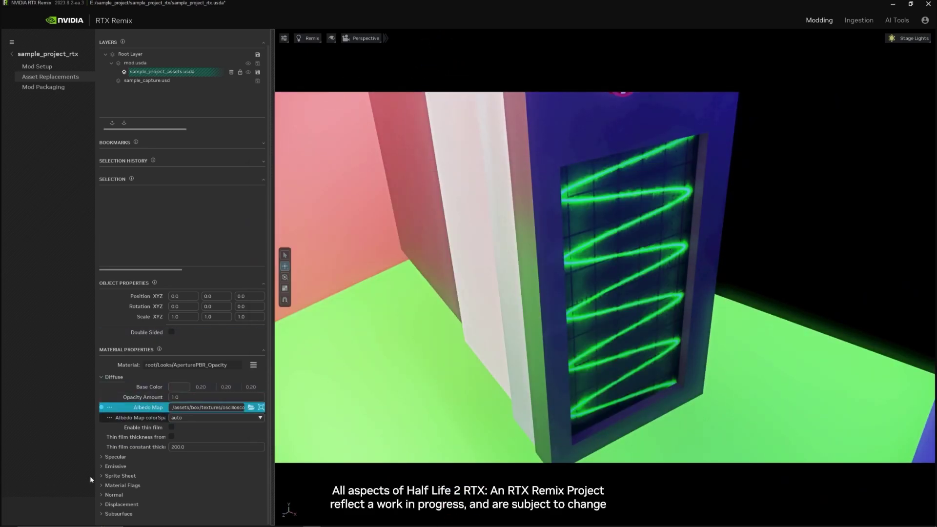
pyautogui.click(207, 456)
pyautogui.scroll(-3, 207, 455)
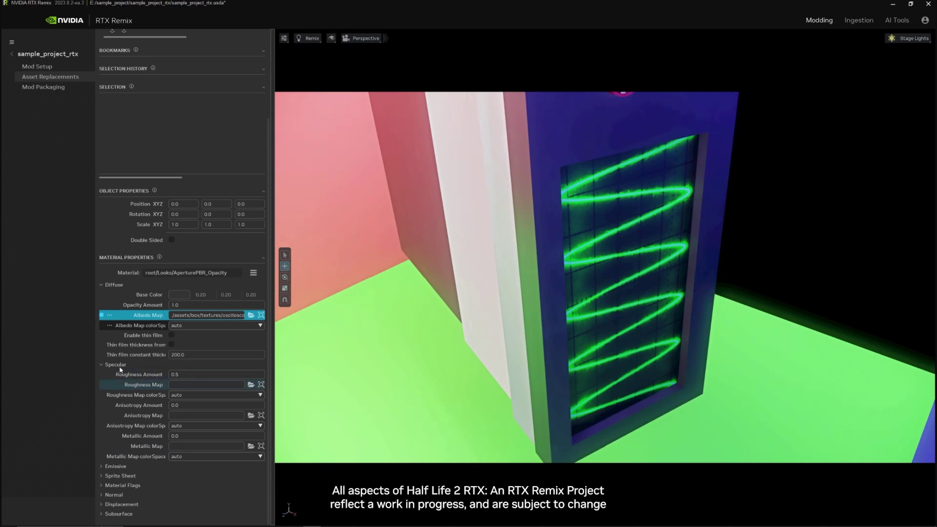
pyautogui.click(251, 385)
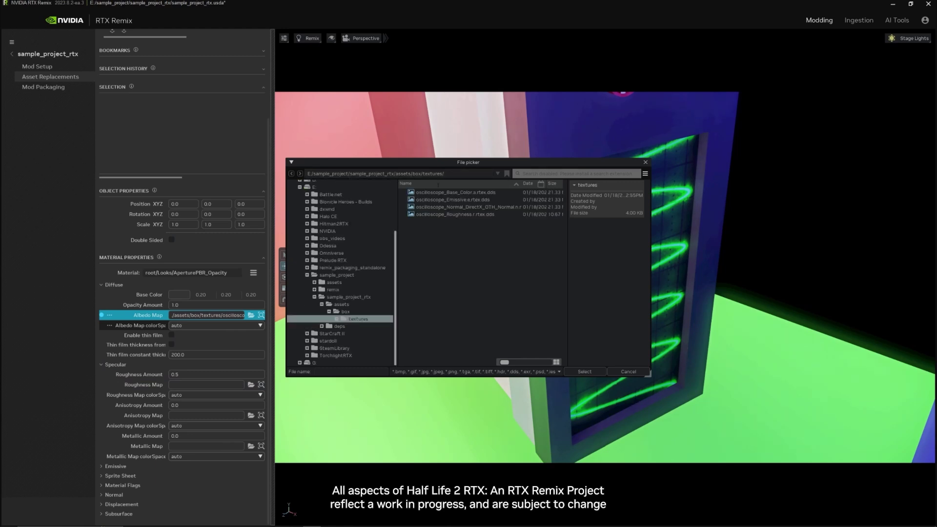
pyautogui.doubleClick(449, 214)
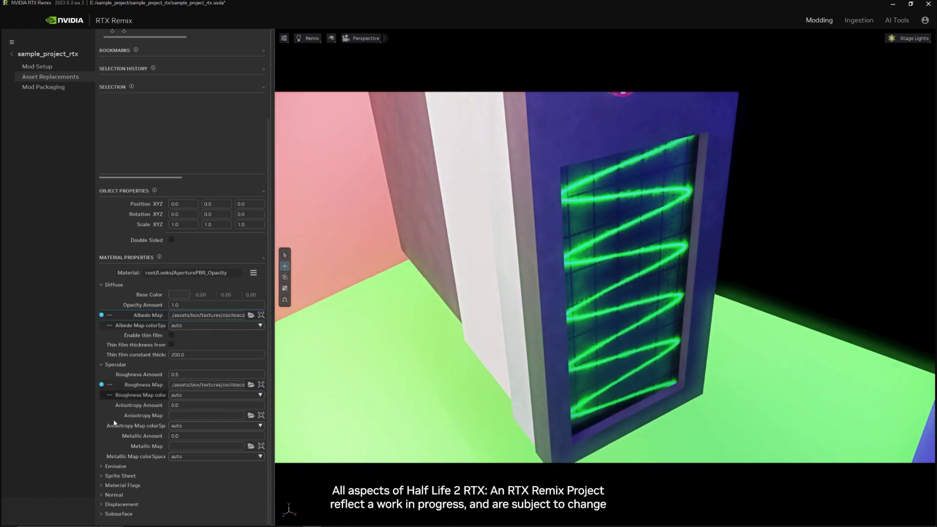
# Assign the oscilloscope_Normal_DirectX_OTH_Normal texture as the oscilloscope material's normal map.
pyautogui.click(100, 496)
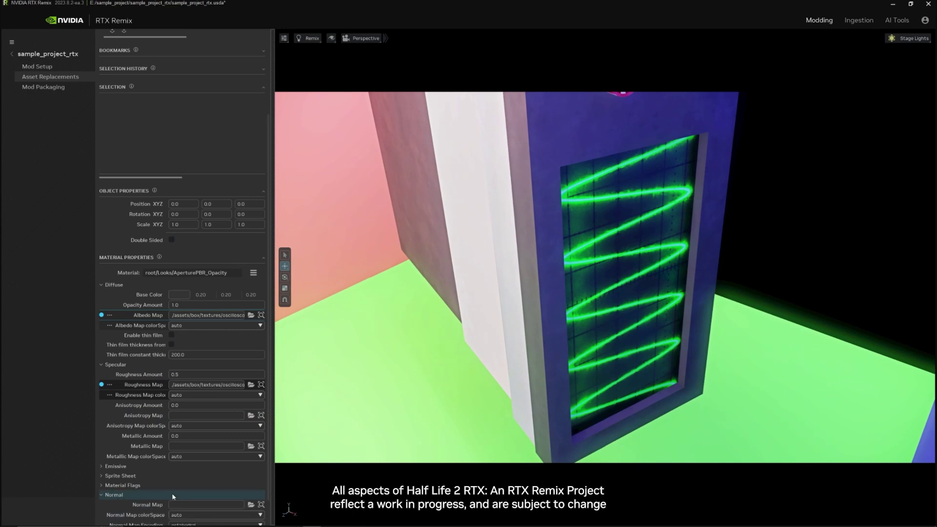
pyautogui.scroll(-2, 127, 494)
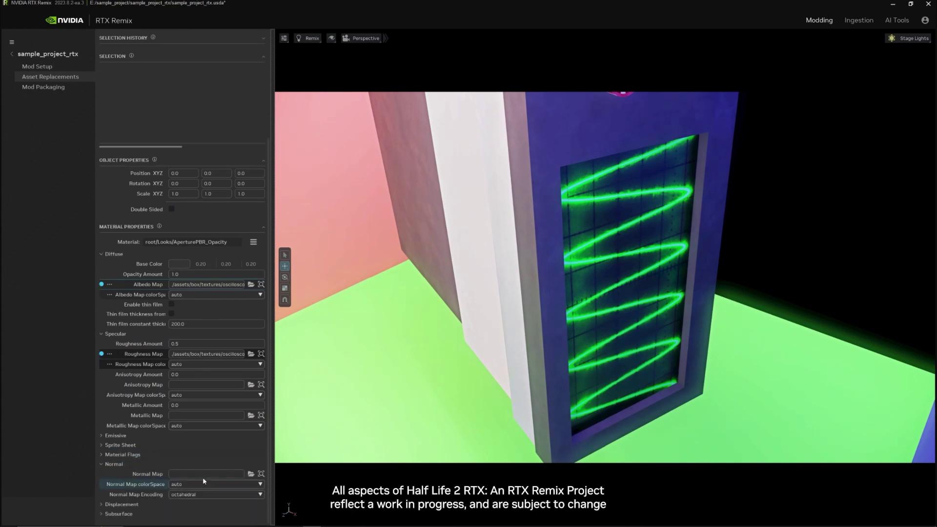
pyautogui.click(251, 473)
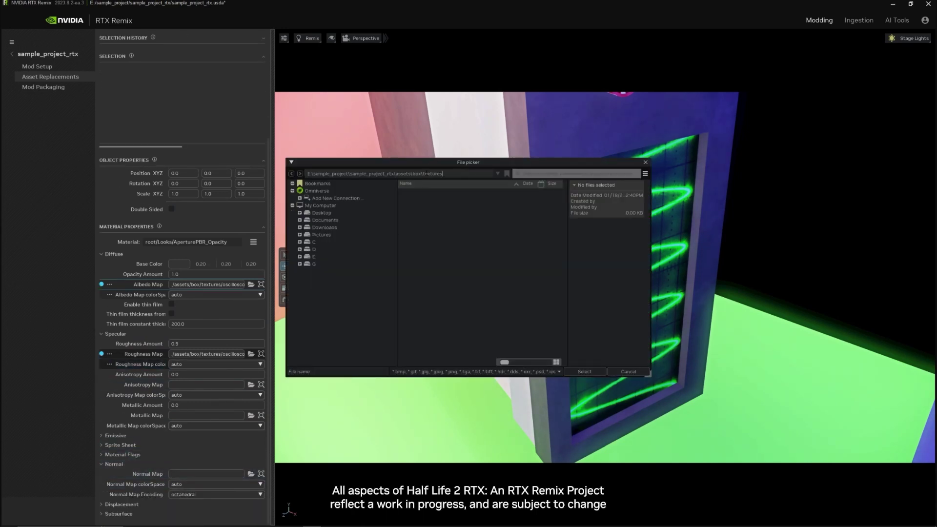
pyautogui.doubleClick(441, 210)
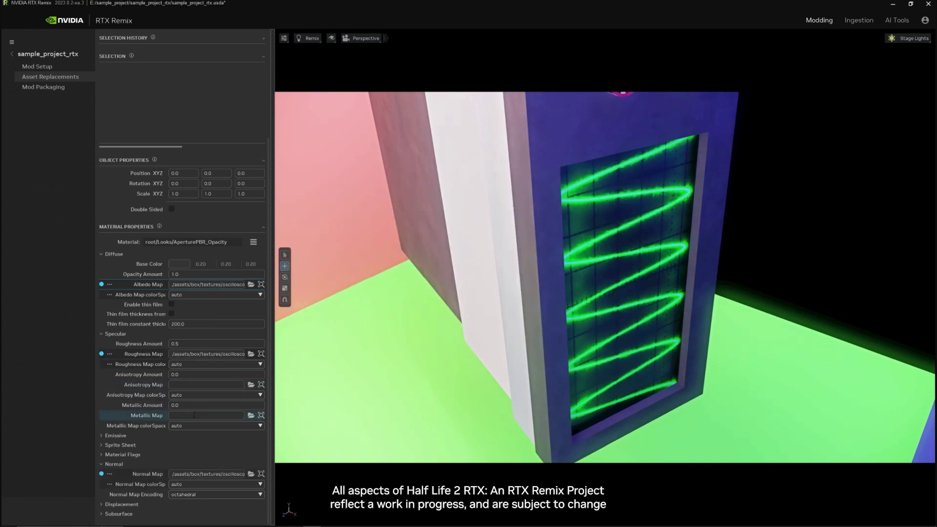
# Assign the oscilloscope_Emissive texture as the emissive mask map, enable emission on the material, and view the model in the box.
pyautogui.click(103, 436)
pyautogui.scroll(-1, 253, 419)
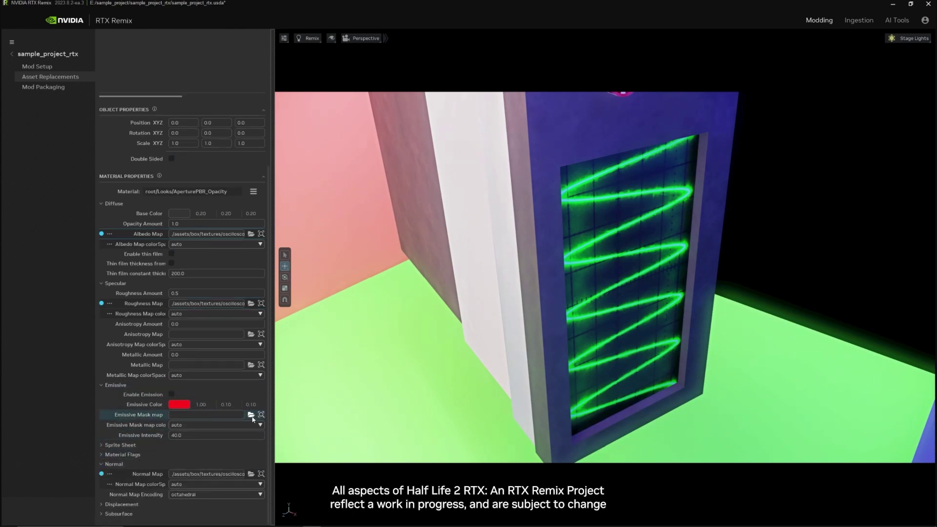
pyautogui.click(250, 415)
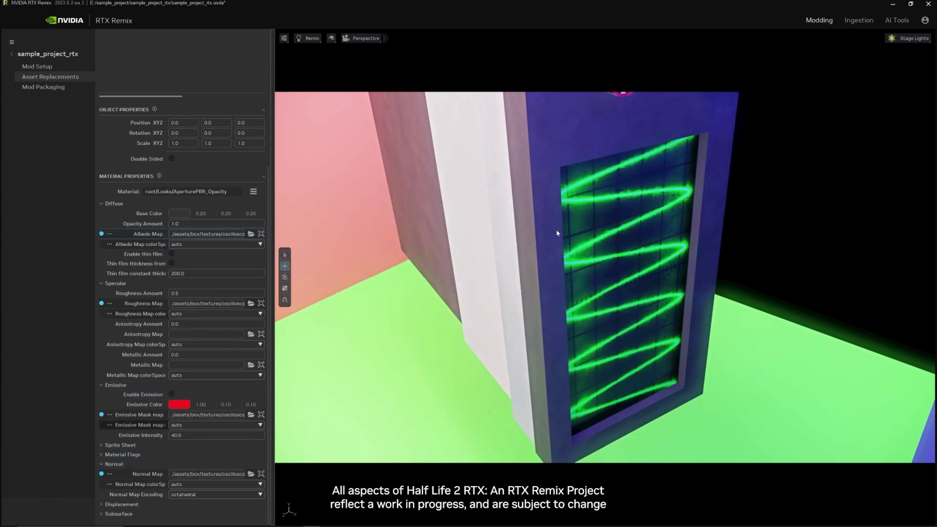
pyautogui.click(172, 395)
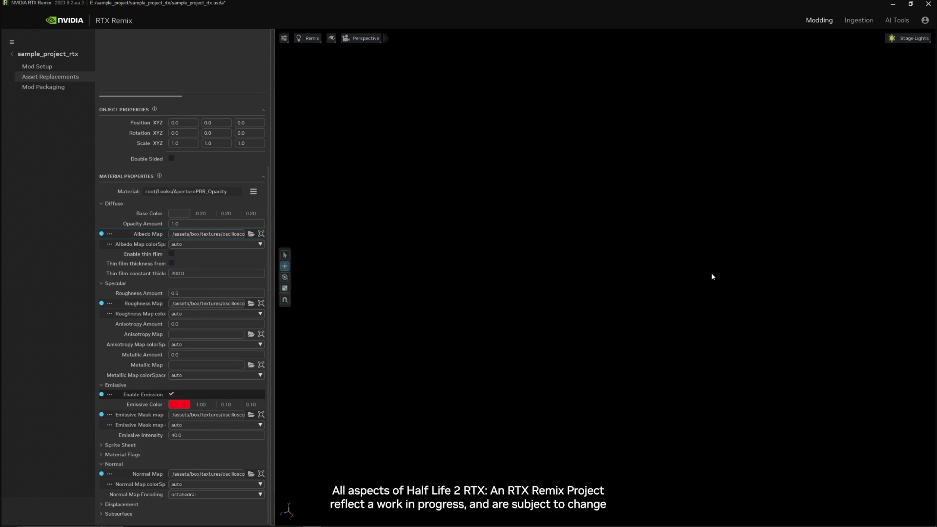
pyautogui.keyDown('alt'); pyautogui.moveTo(712, 276); pyautogui.dragTo(659, 198); pyautogui.keyUp('alt')
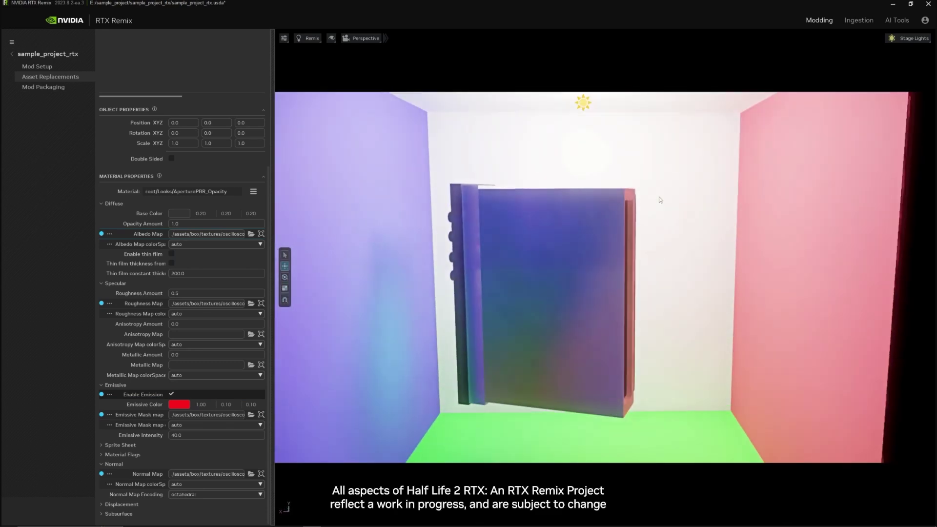
# View the oscilloscope in the whole box, select its mesh, and examine the oscilloscope.usd hierarchy in the selection tree.
pyautogui.scroll(-5, 659, 197)
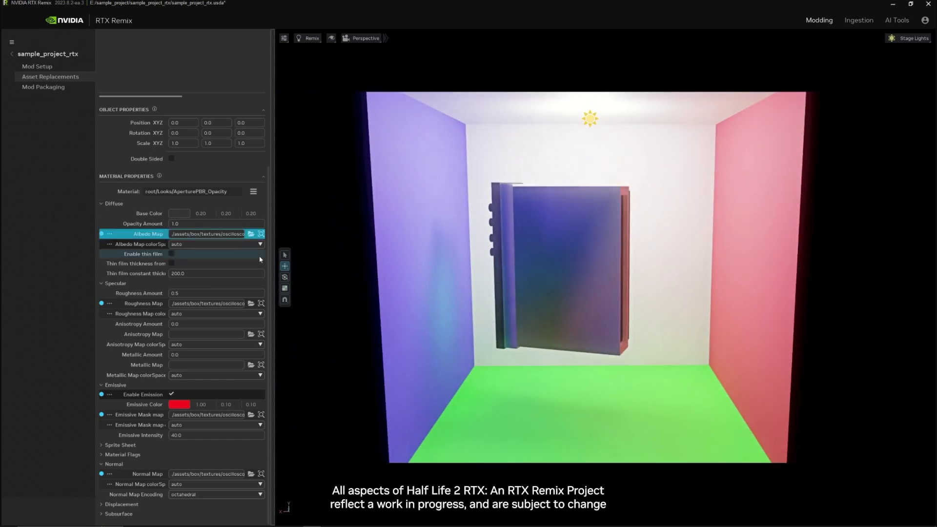
pyautogui.scroll(5, 253, 254)
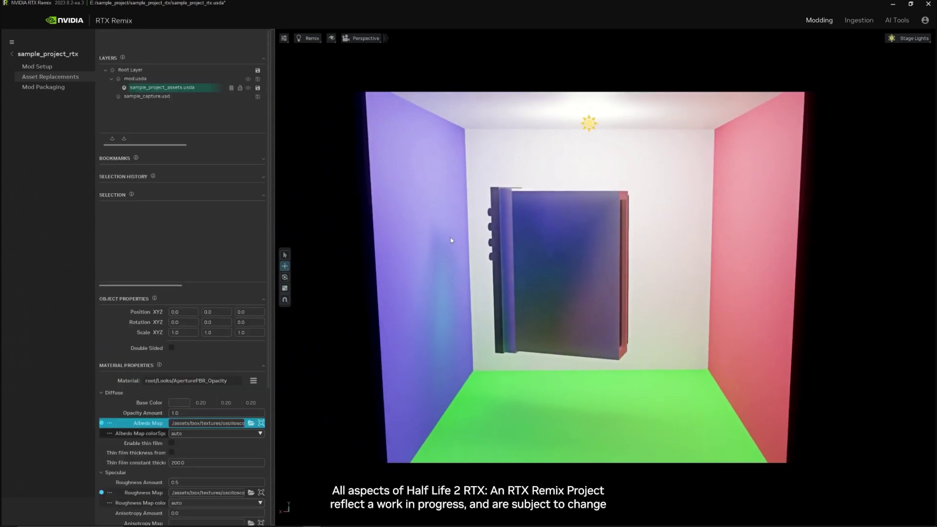
pyautogui.scroll(-2, 501, 224)
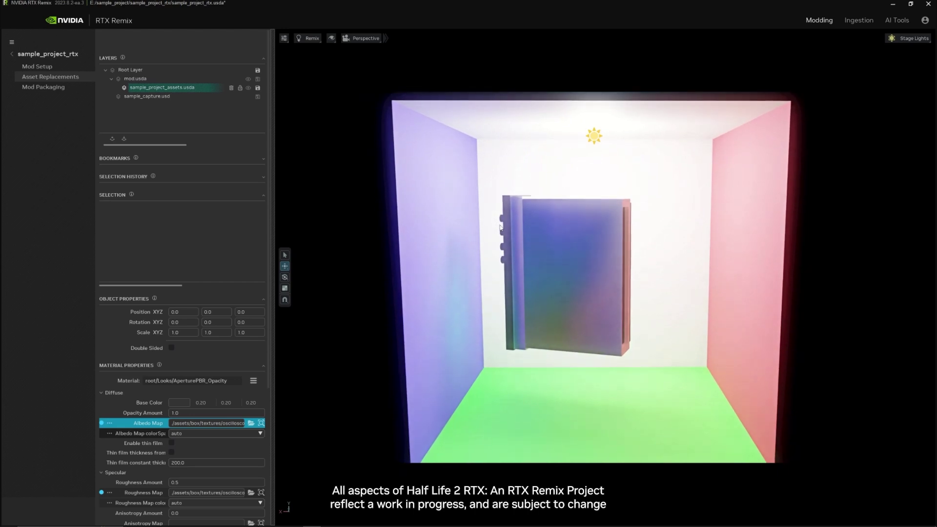
pyautogui.click(606, 247)
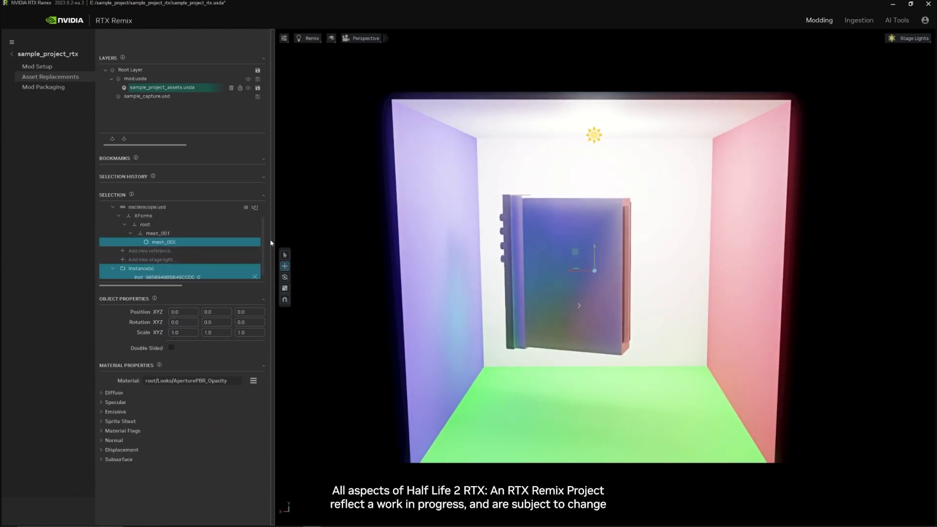
pyautogui.scroll(1, 159, 245)
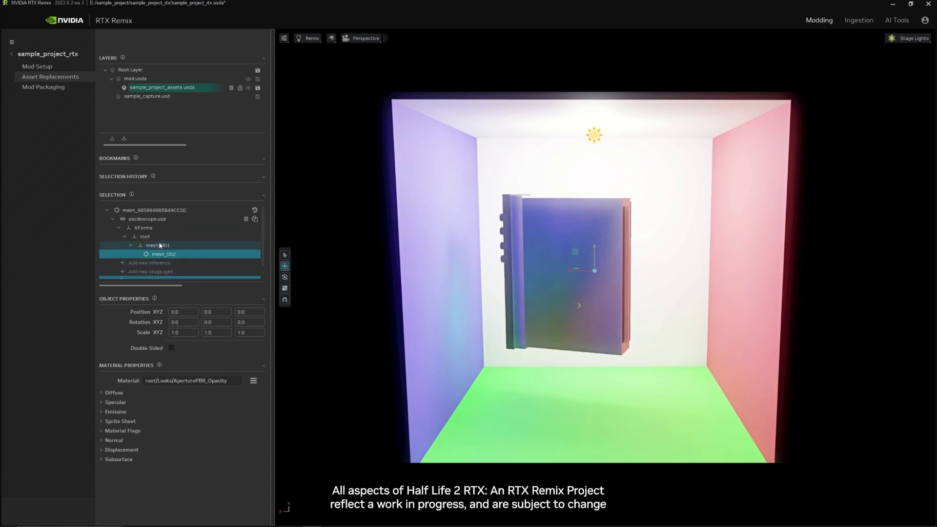
pyautogui.scroll(-1, 157, 242)
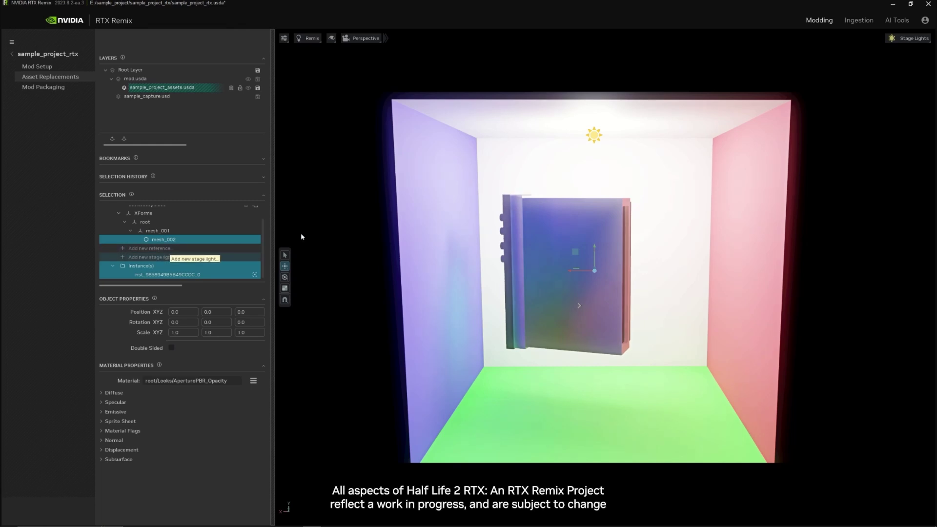
# Try an intensity of 20 on the box's ceiling light, set it to 10, and save the sample_project_assets.usda layer.
pyautogui.click(595, 137)
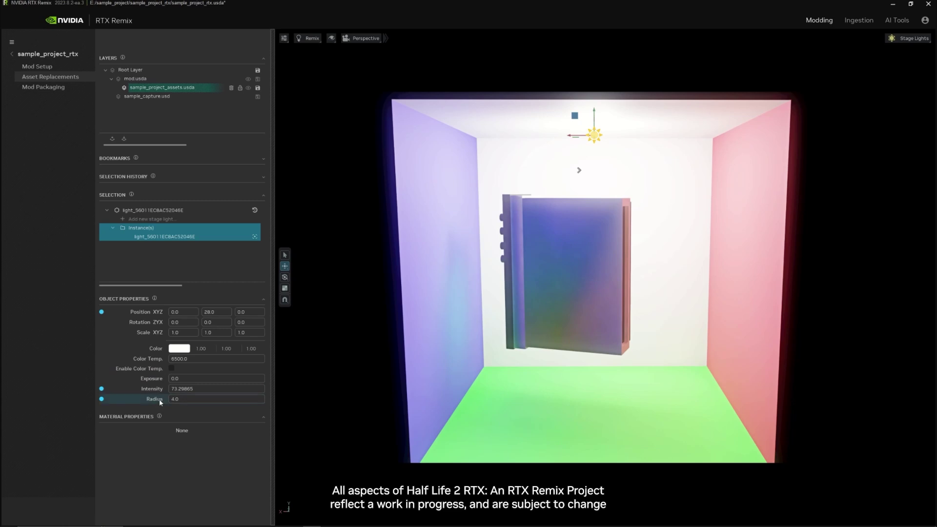
pyautogui.doubleClick(217, 388)
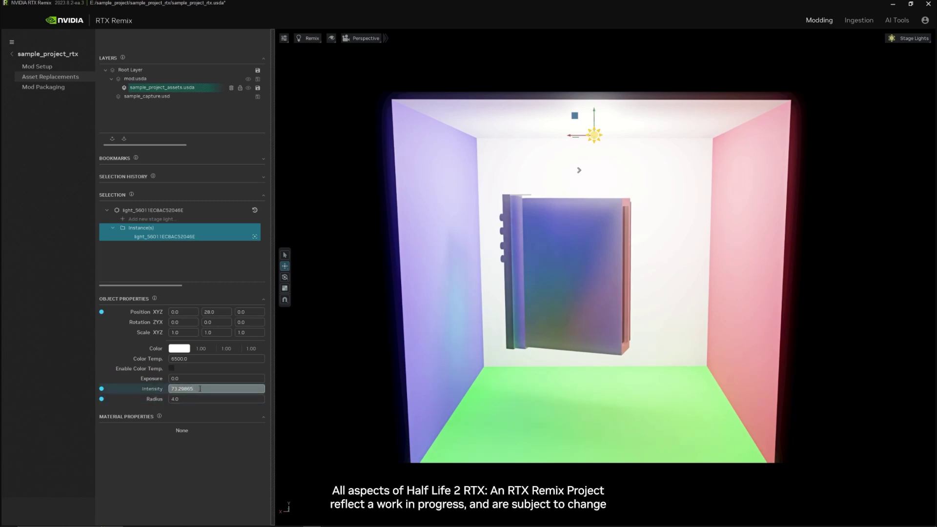
pyautogui.moveTo(198, 389); pyautogui.dragTo(171, 388)
pyautogui.write('20')
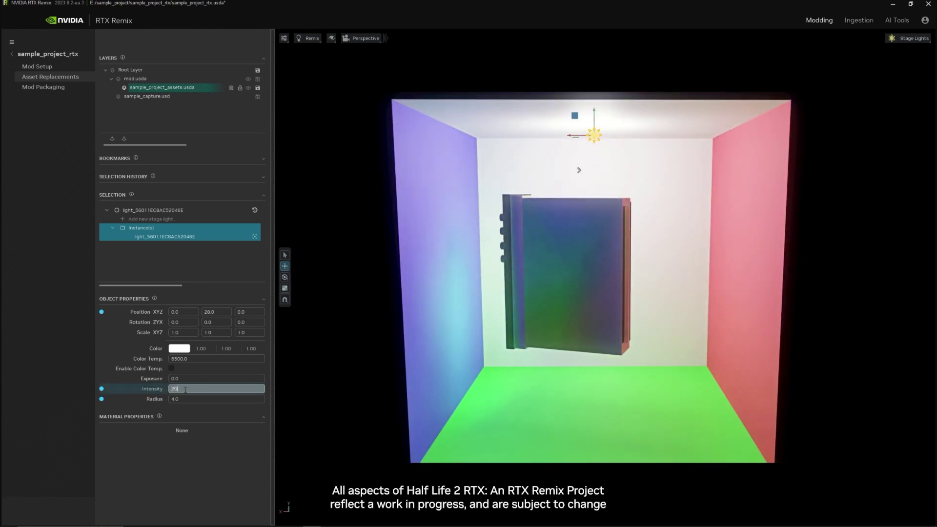
pyautogui.press('BackSpace')
pyautogui.press('BackSpace')
pyautogui.write('10')
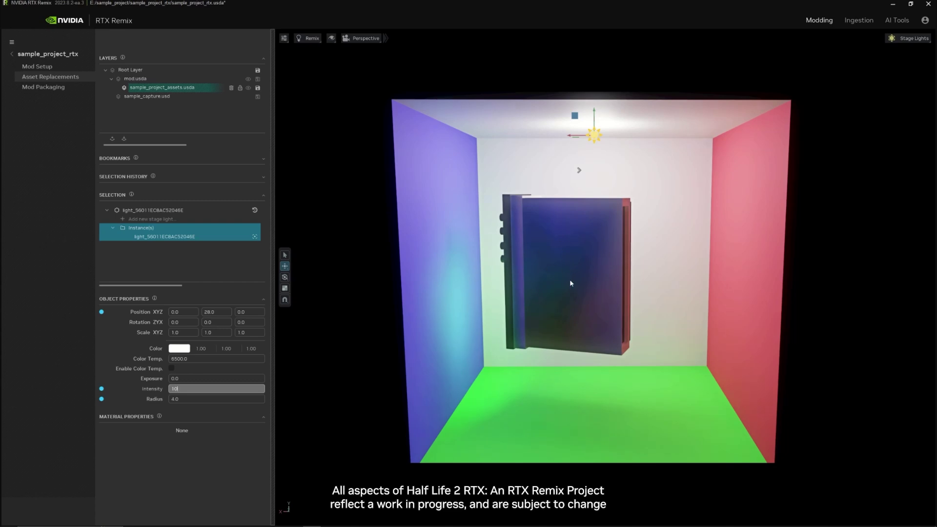
pyautogui.click(258, 90)
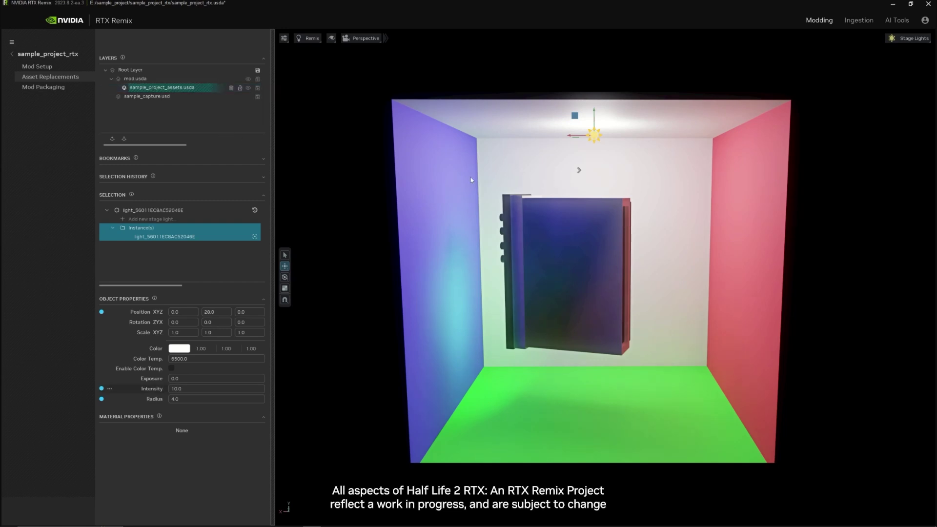
# Switch to File Explorer and launch RemixSample.exe from the remix_runtime sample folder.
pyautogui.hotkey('alt', 'Tab')
pyautogui.click(689, 65)
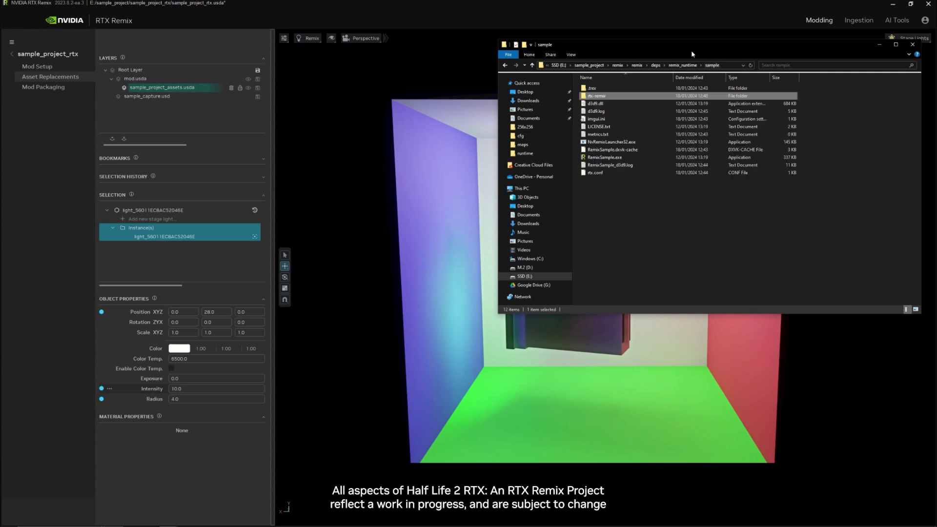
pyautogui.moveTo(689, 45); pyautogui.dragTo(475, 108)
pyautogui.click(501, 260)
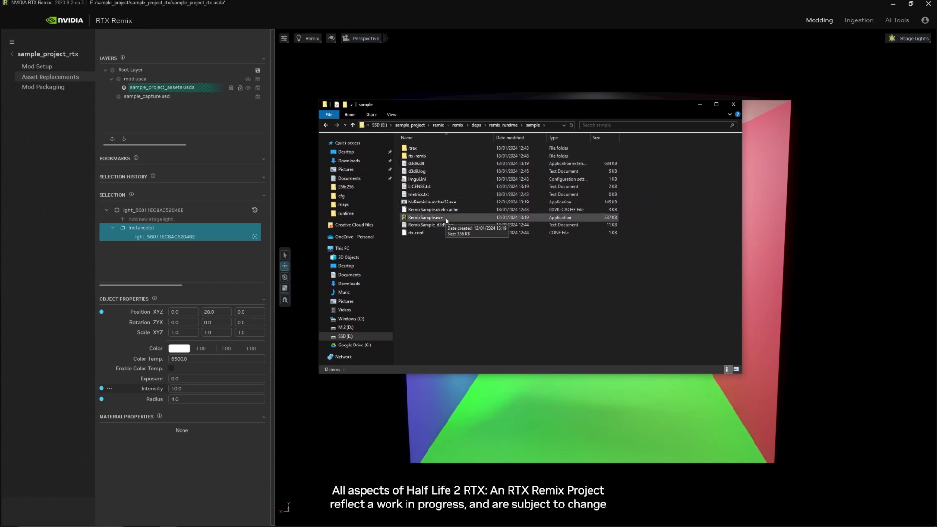
pyautogui.doubleClick(426, 218)
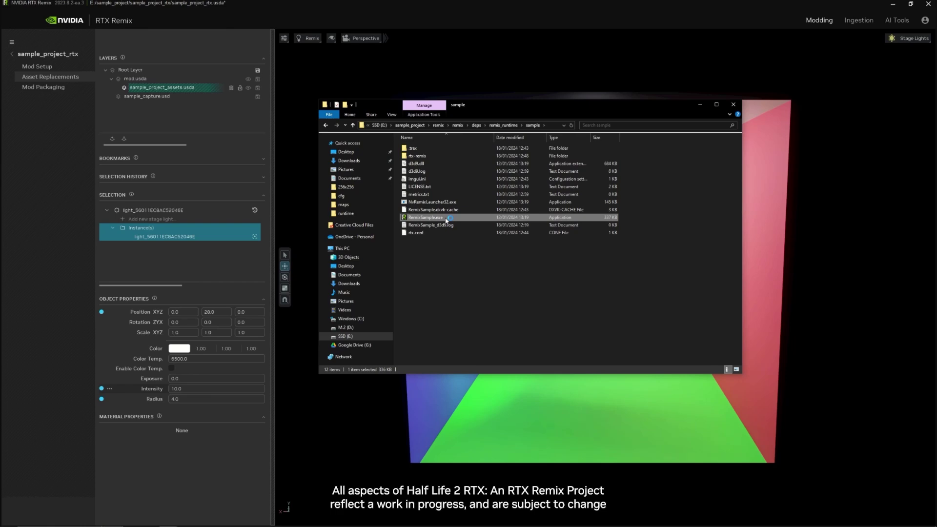